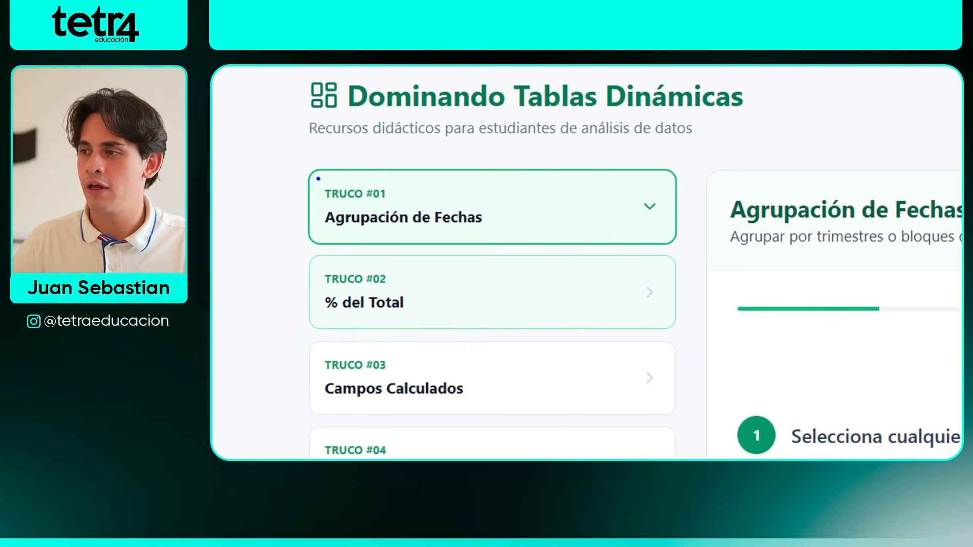
mouse_move(300, 231)
left_mouse_down()
mouse_move(519, 240)
mouse_move(397, 141)
mouse_move(341, 130)
left_mouse_up()
key("Escape")
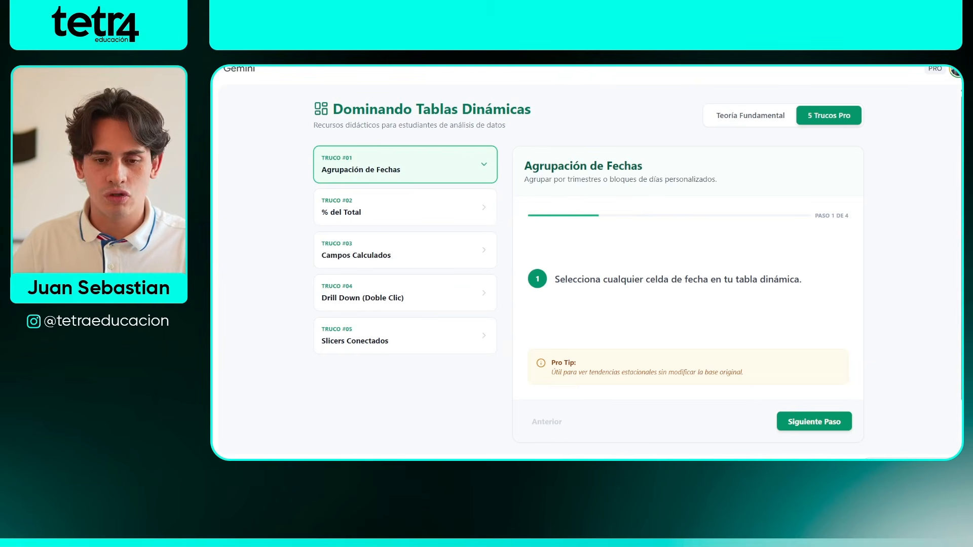
- Switch to the Excel sales dataset and review its Fecha, Vendedor, Categoría, Región, Ventas and Cantidad columns one by one
key("alt+Tab")
left_click(378, 255)
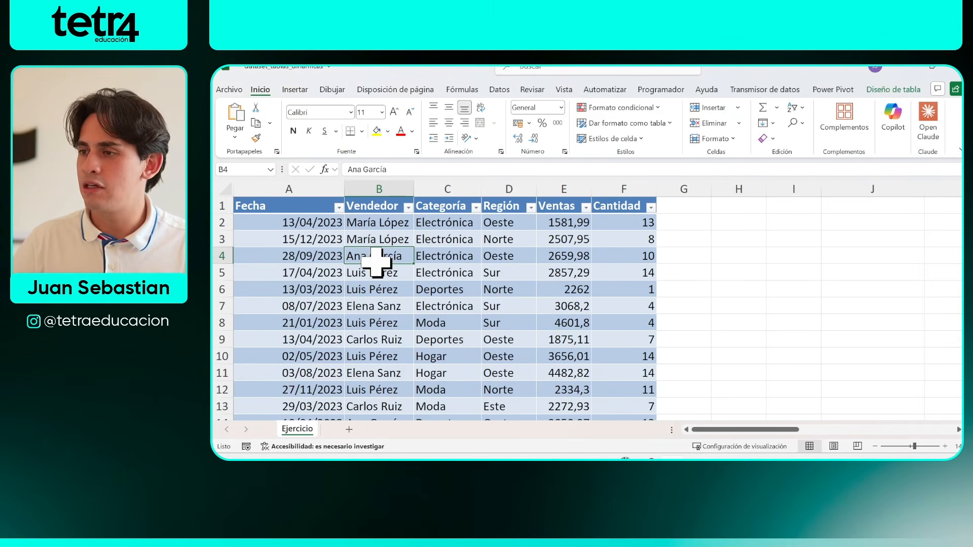
left_click(378, 185)
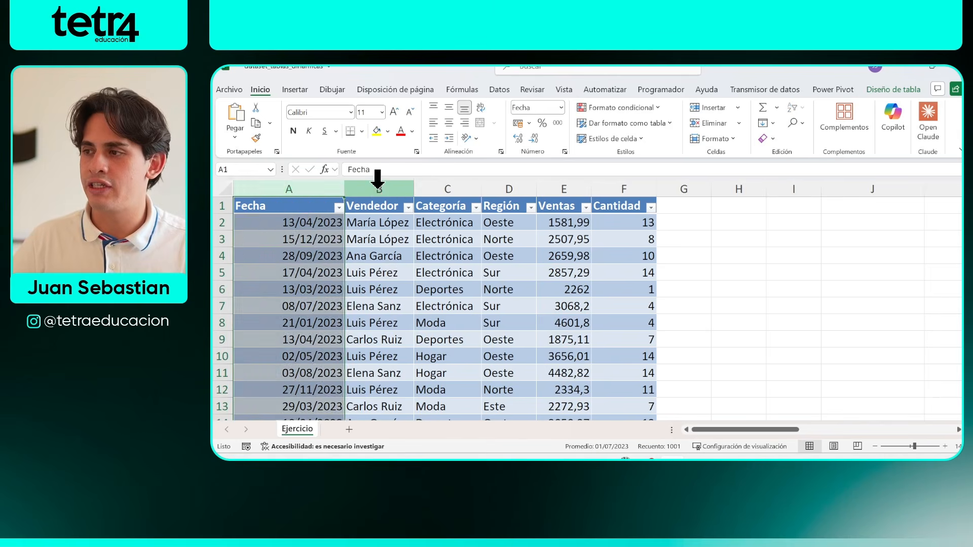
left_click(447, 188)
left_click(509, 189)
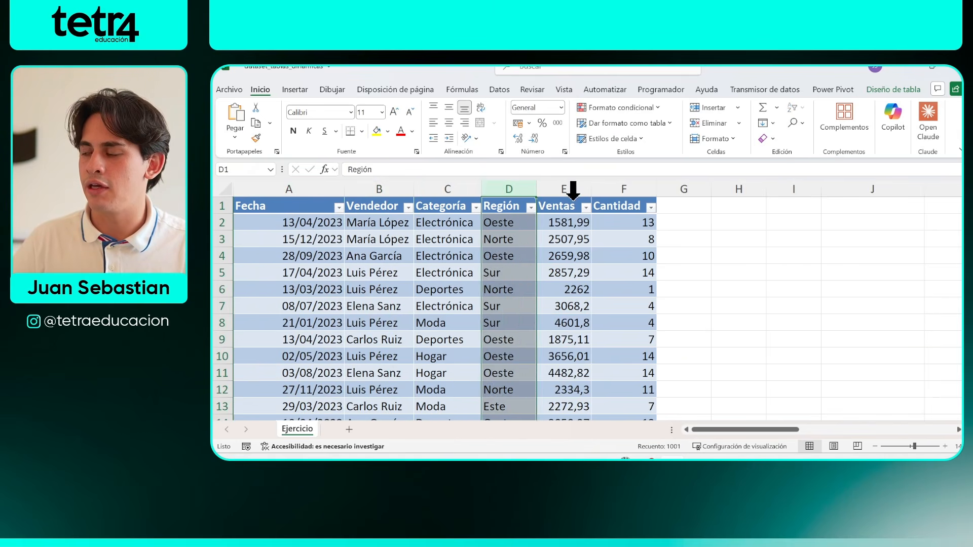
left_click(563, 188)
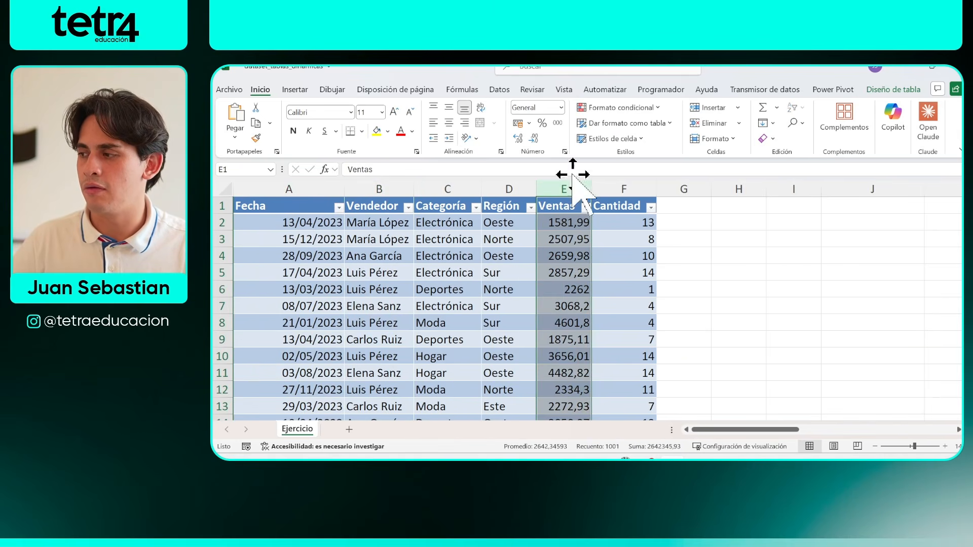
left_click(626, 191)
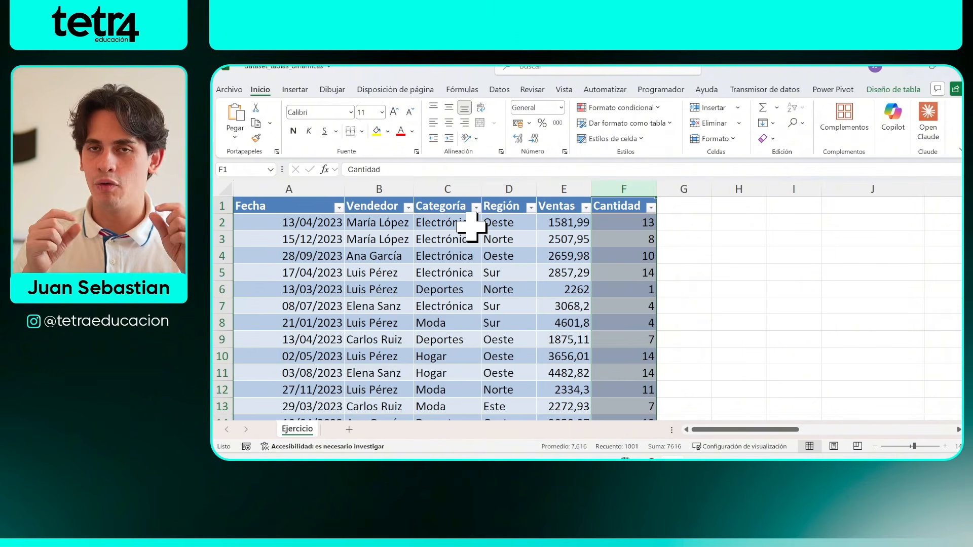
left_click(740, 271)
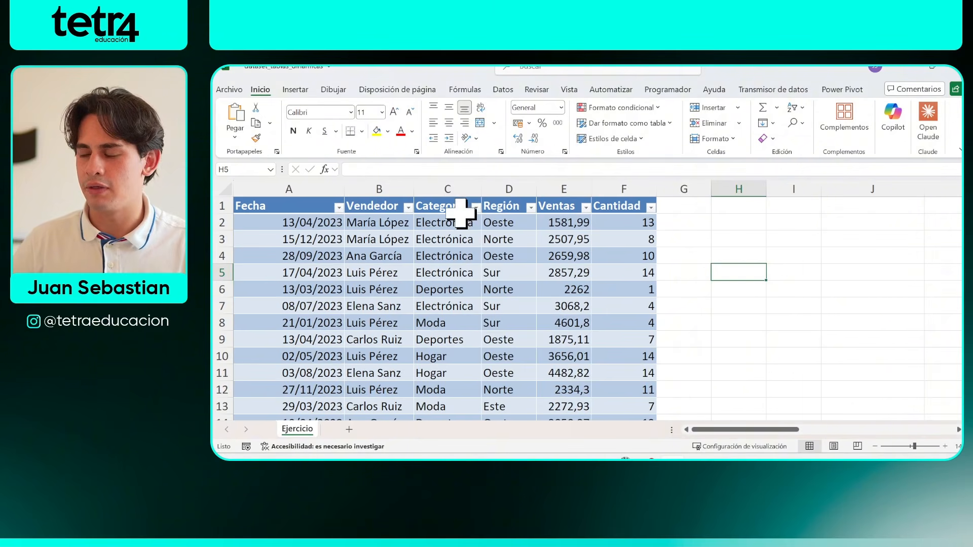
- Examine which months the Fecha column's filter list offers, leaving the table unfiltered
left_click(338, 207)
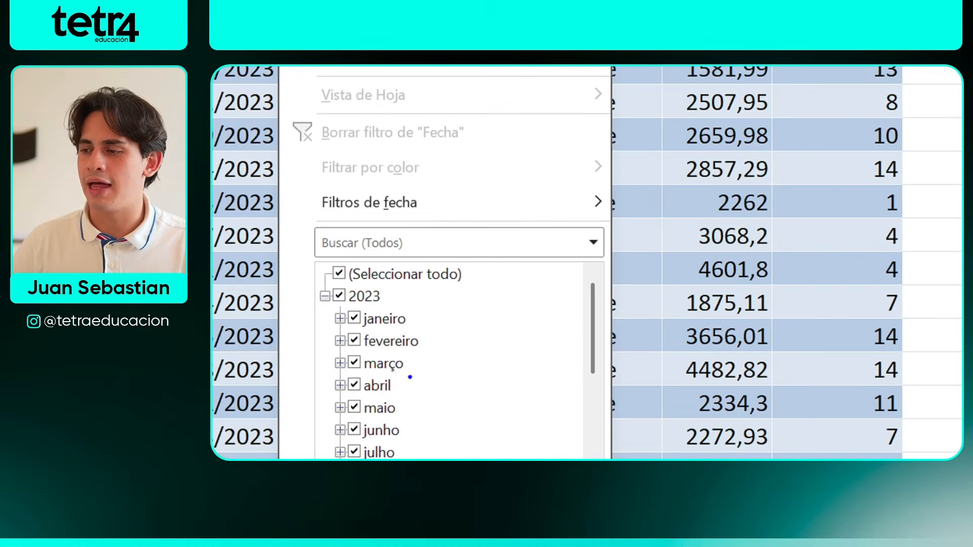
key("Escape")
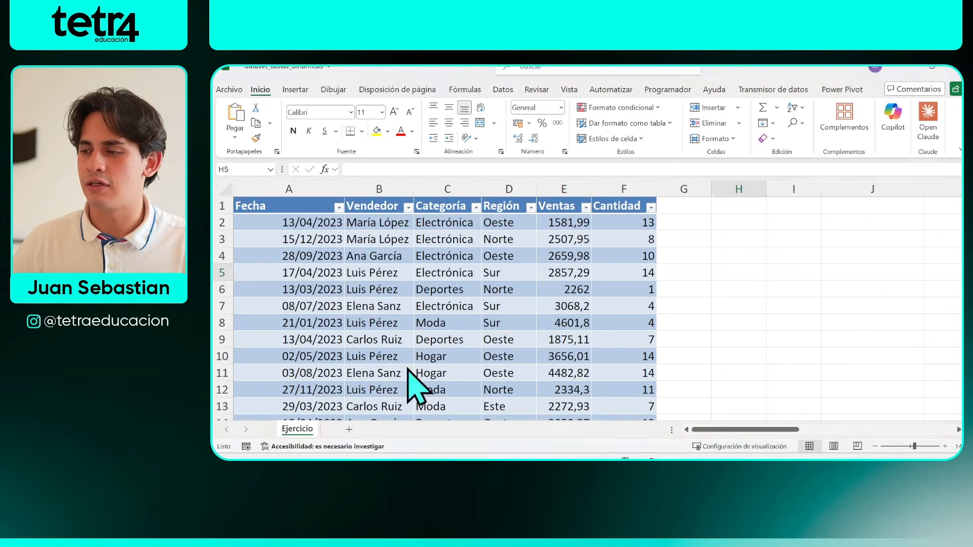
left_click(337, 199)
left_click(338, 207)
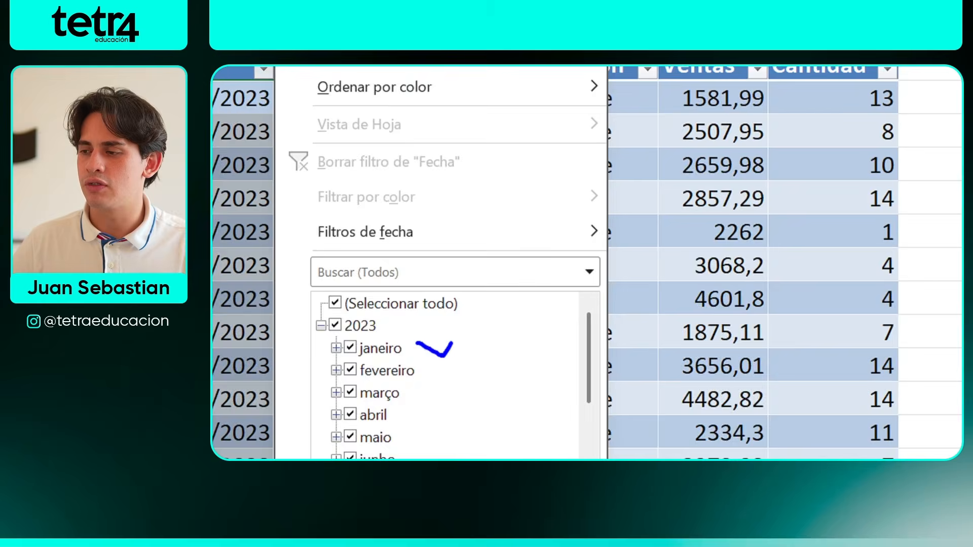
key("Escape")
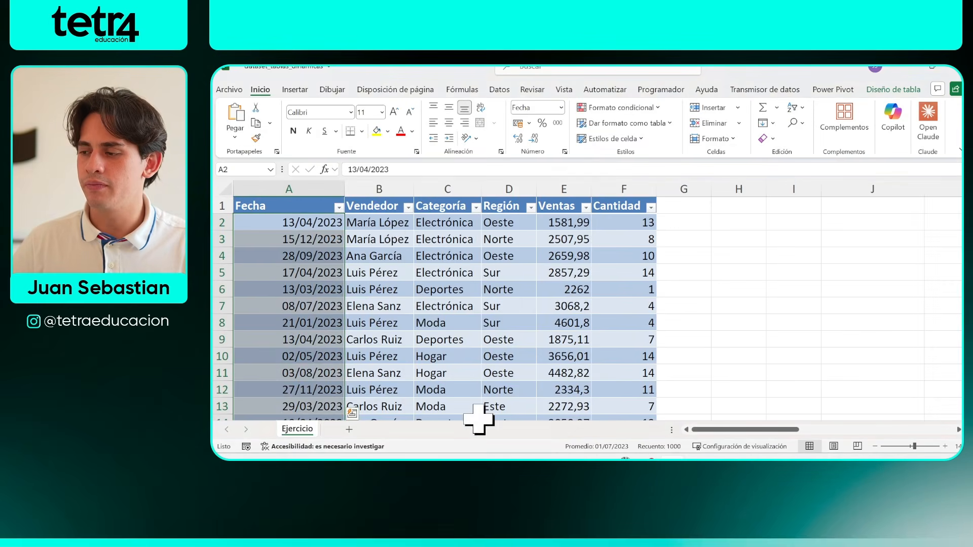
- Examine the sellers listed in the Vendedor column's filter without applying any filter
left_click(393, 206)
left_click(408, 208)
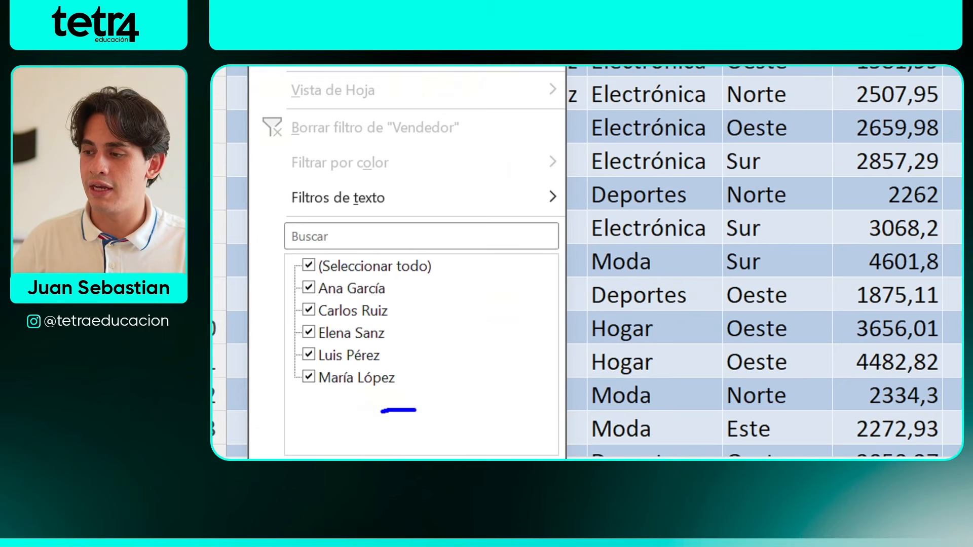
left_click_drag(414, 410, 430, 232)
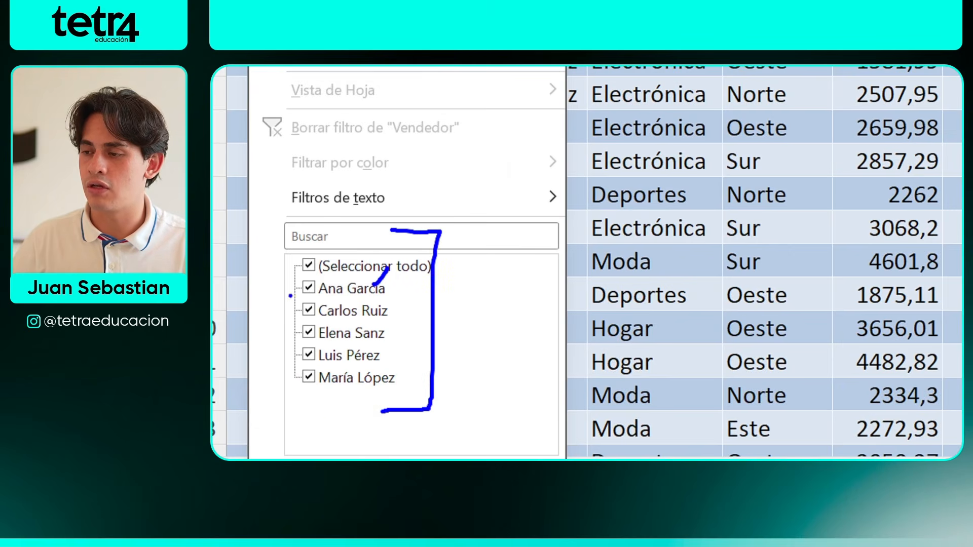
key("Escape")
- Examine the distinct values in the Categoría and Región column filters without filtering the table
left_click(470, 205)
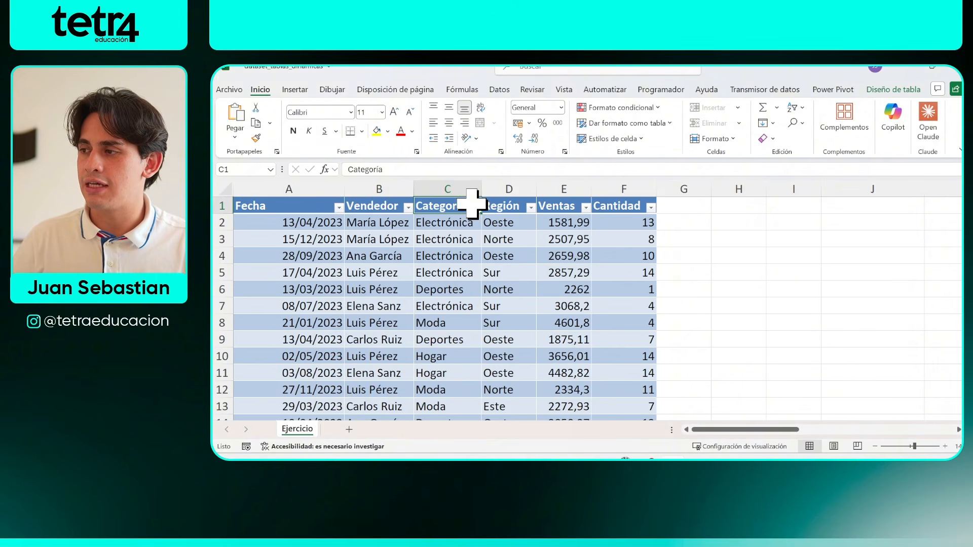
left_click(476, 206)
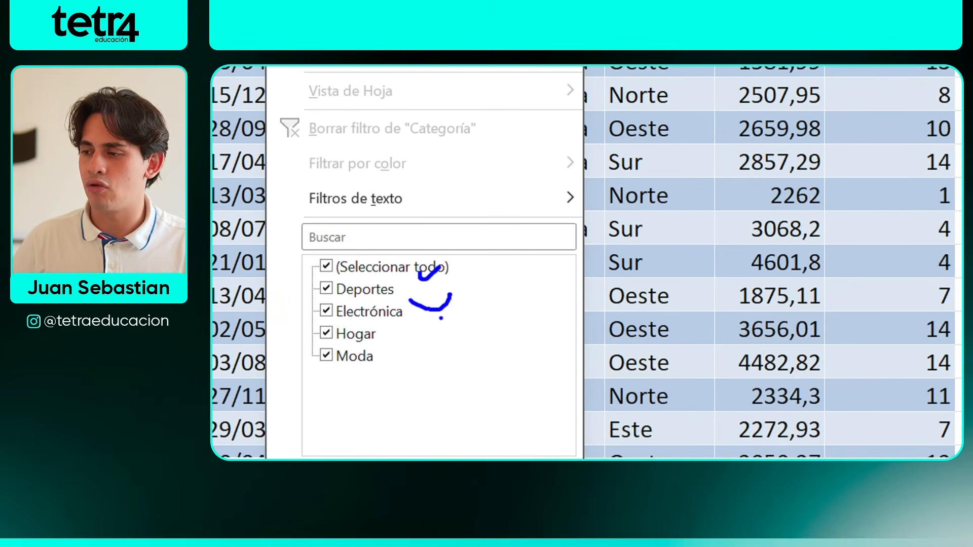
left_click_drag(285, 421, 463, 445)
key("Escape")
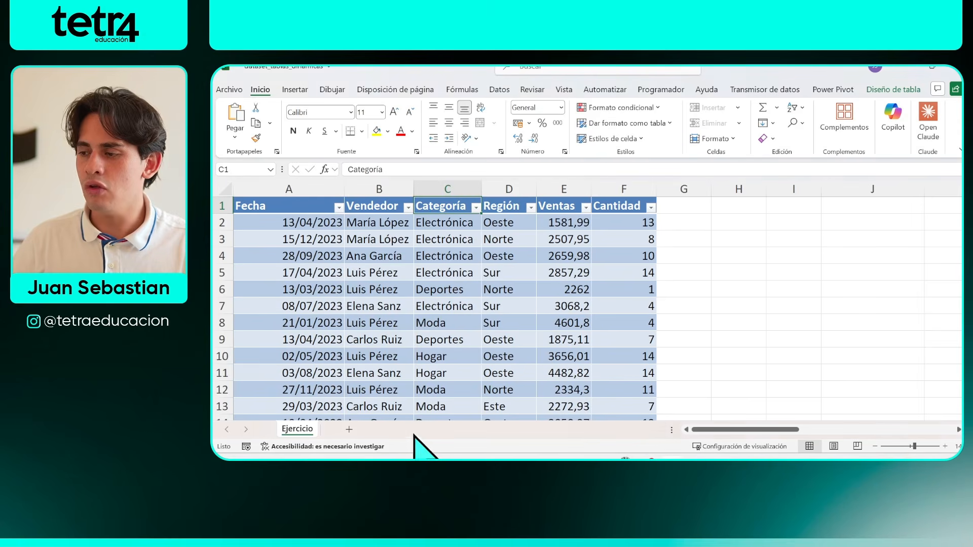
left_click(530, 206)
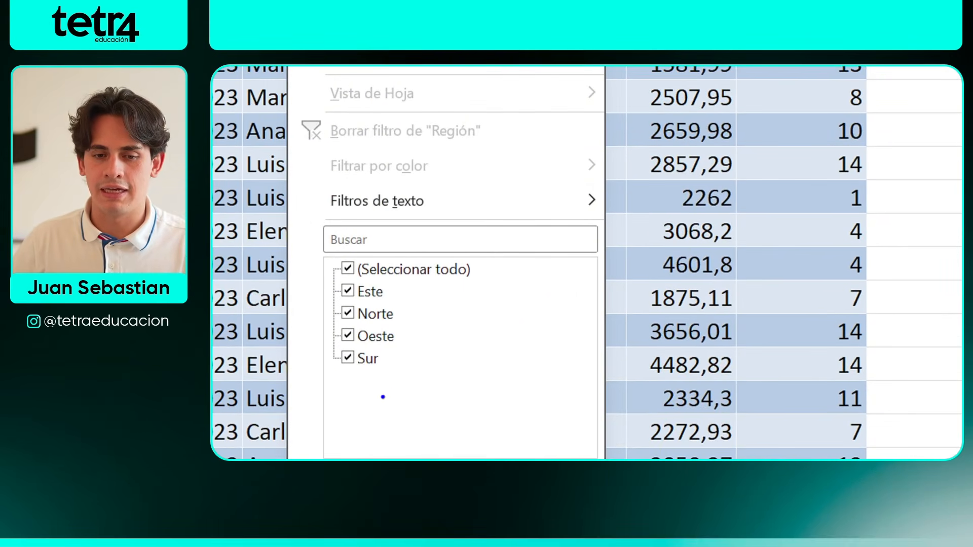
mouse_move(393, 383)
left_mouse_down()
mouse_move(462, 358)
mouse_move(286, 235)
mouse_move(285, 354)
mouse_move(319, 366)
left_mouse_up()
key("Escape")
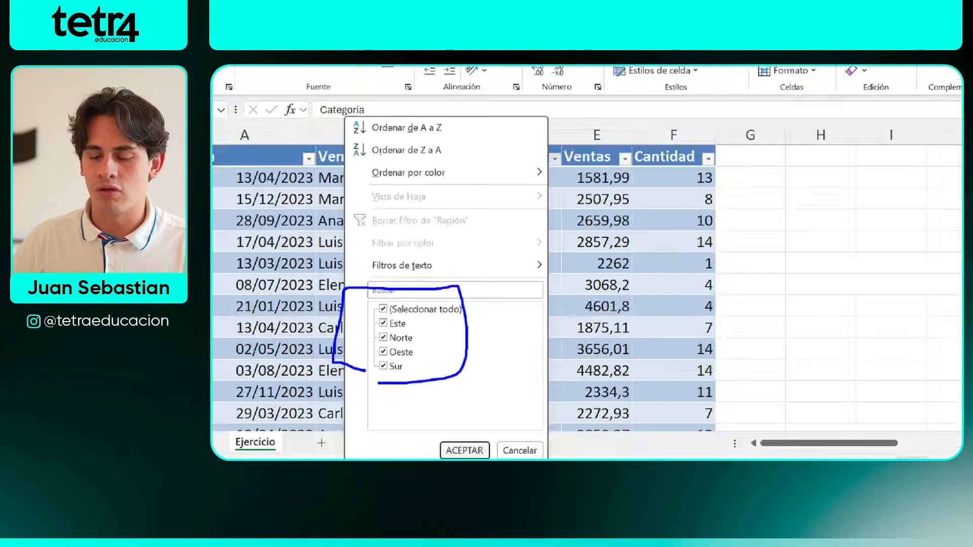
- Check the Ventas column's filter options and skim through the rows of the sales table
left_click(586, 207)
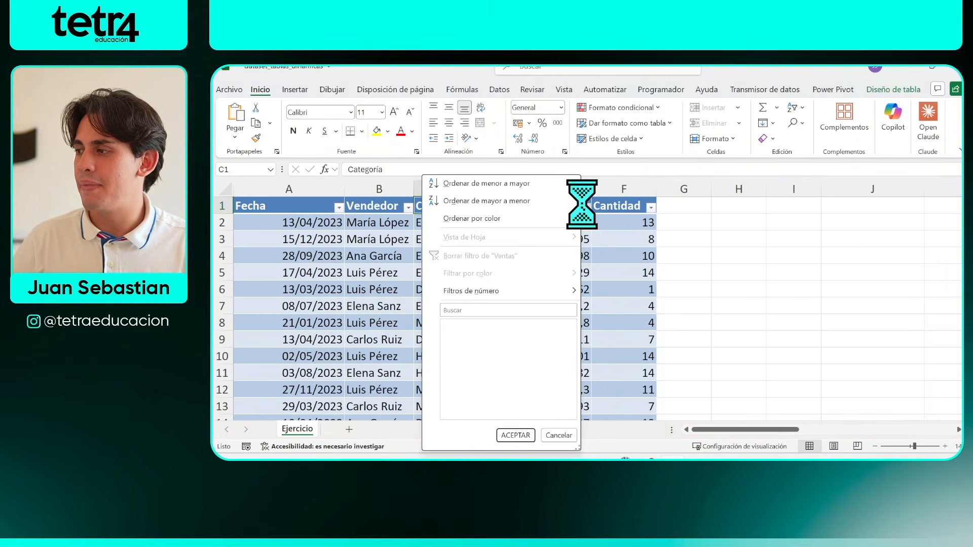
left_click(533, 435)
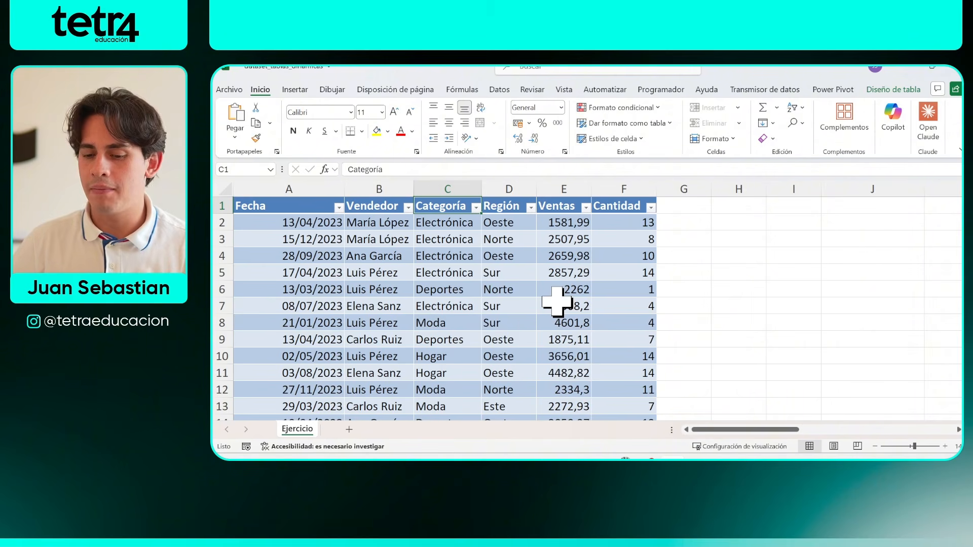
scroll(522, 310, "down", 6)
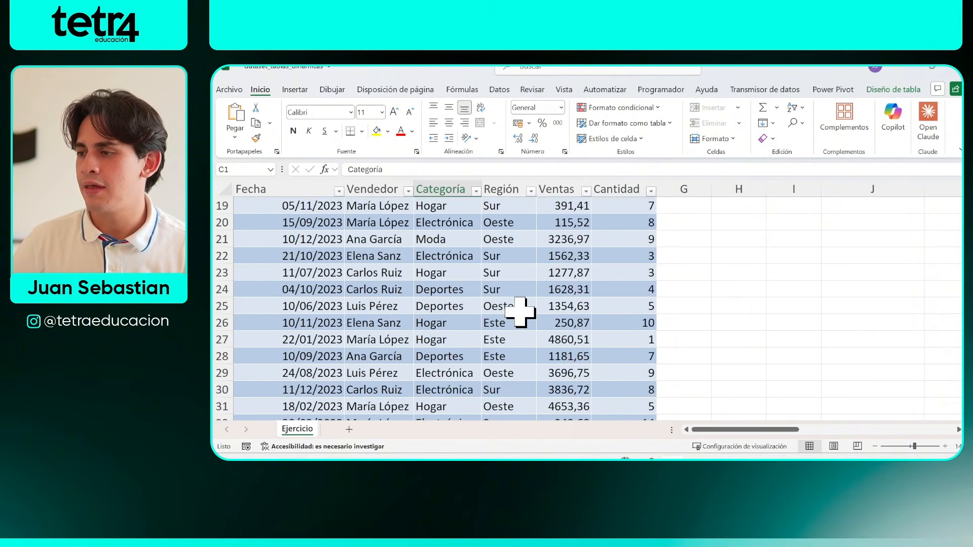
scroll(521, 313, "up", 6)
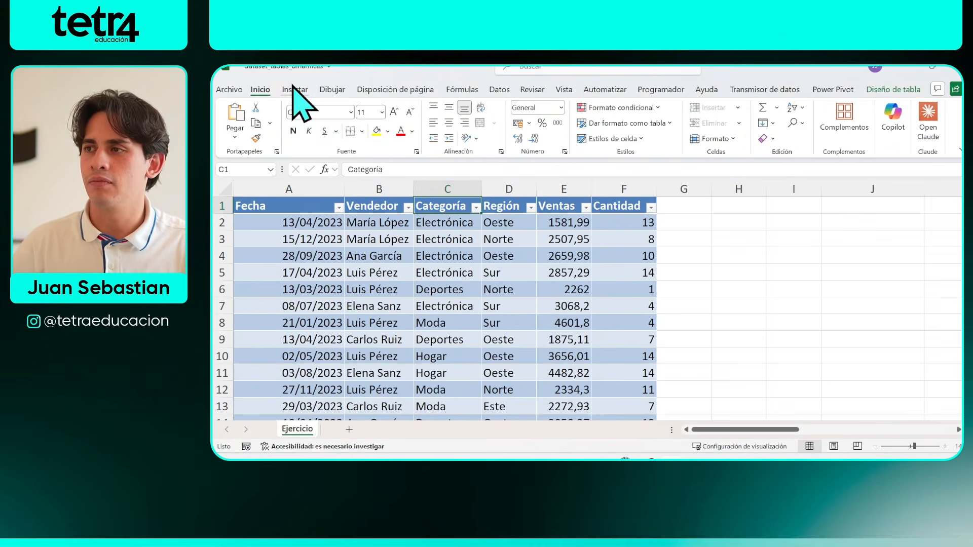
left_click(378, 128)
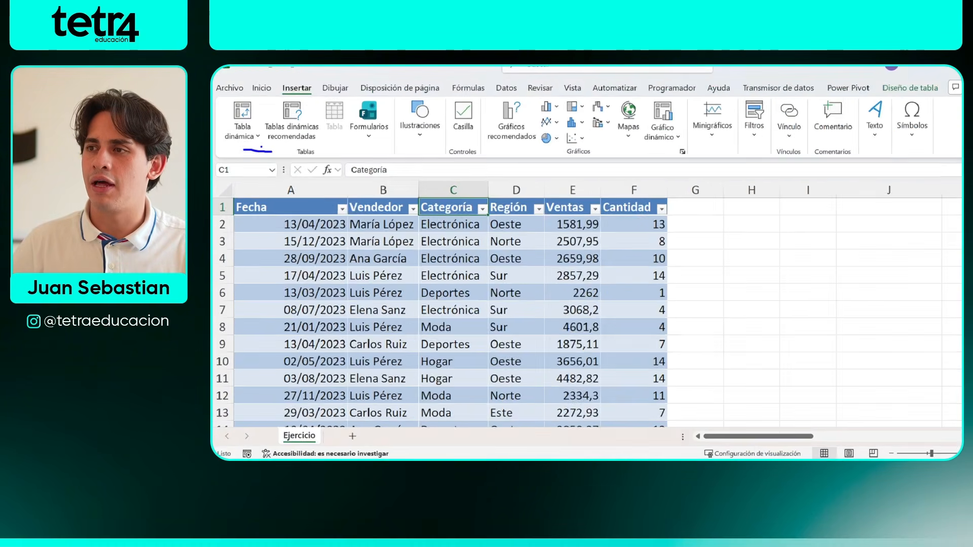
left_click(252, 127)
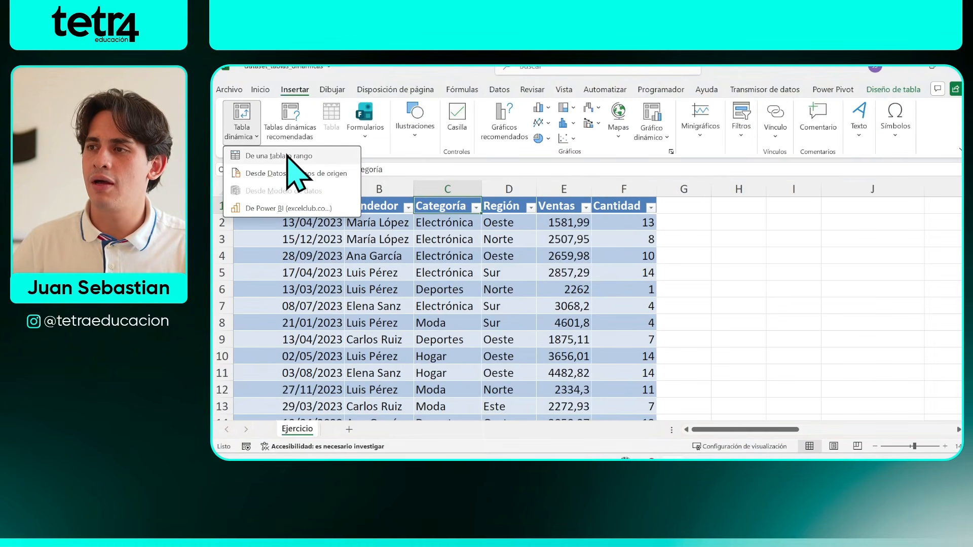
left_click(287, 156)
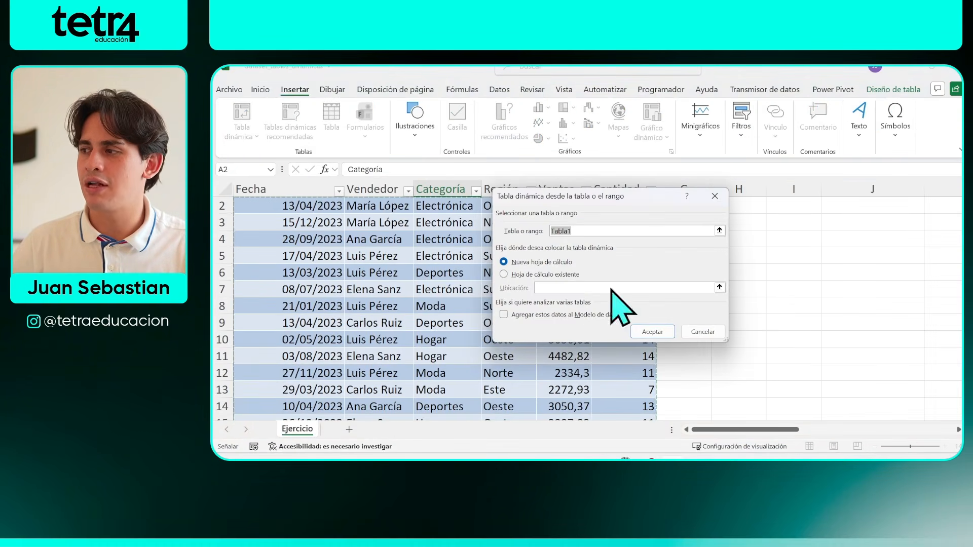
scroll(389, 255, "up", 1)
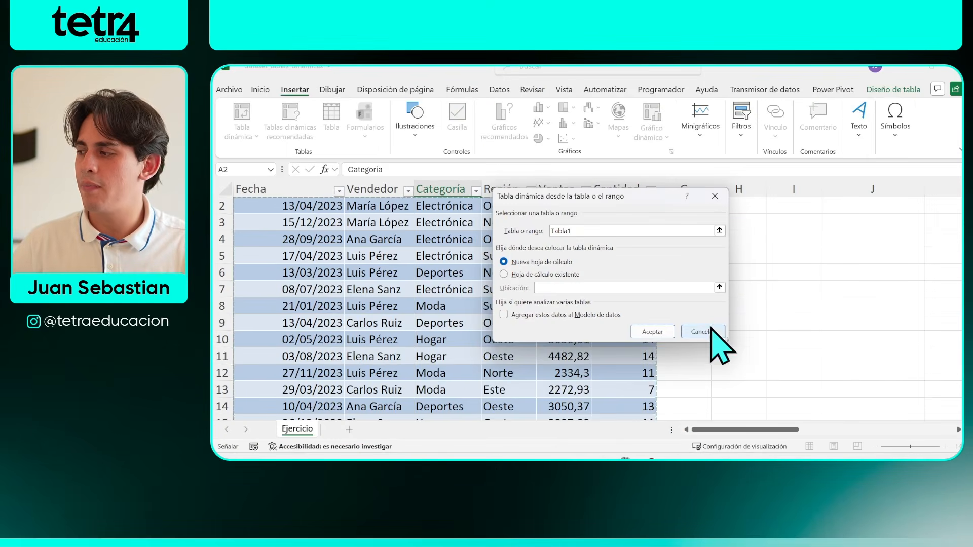
left_click(709, 329)
scroll(531, 352, "up", 1)
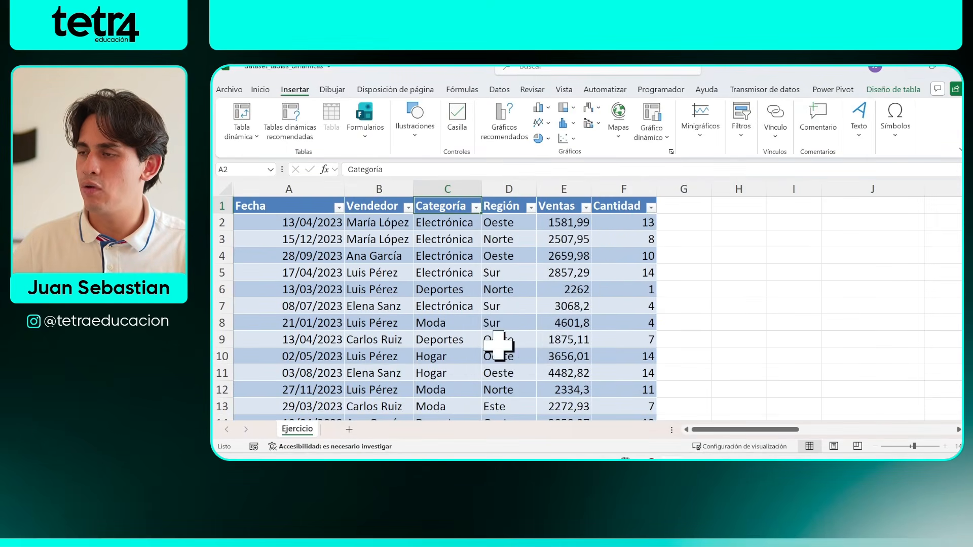
- Rename the sales data table as TablaVentas in its table design properties
left_click(365, 253)
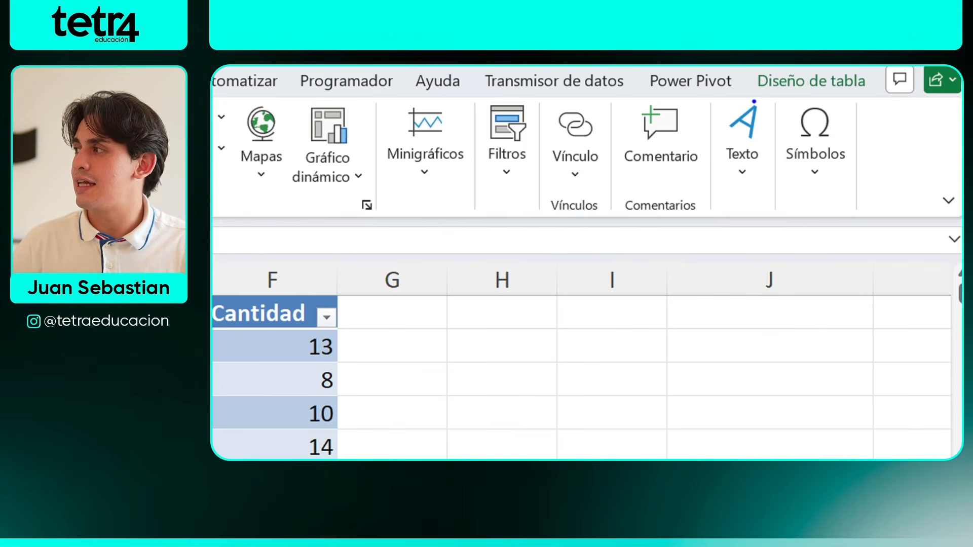
left_click_drag(754, 101, 888, 88)
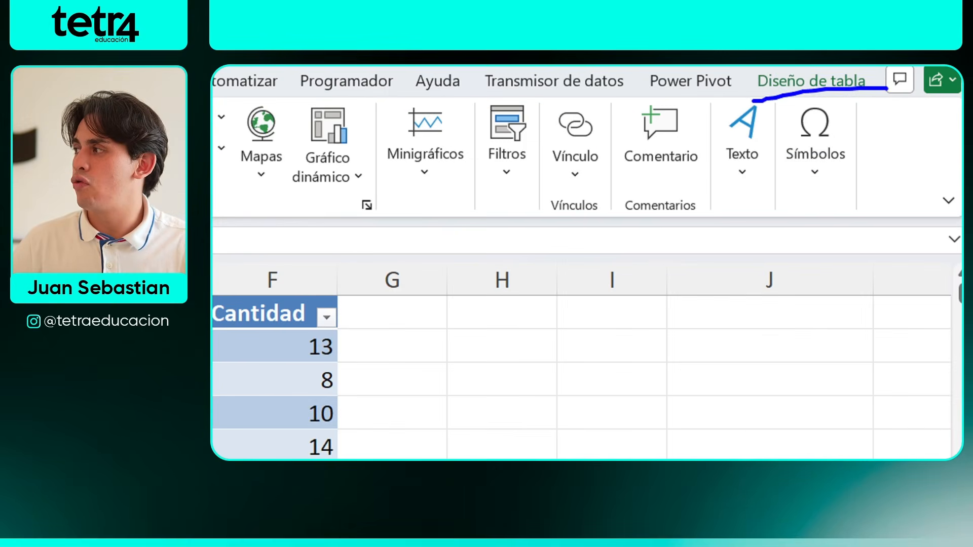
key("Escape")
left_click(904, 91)
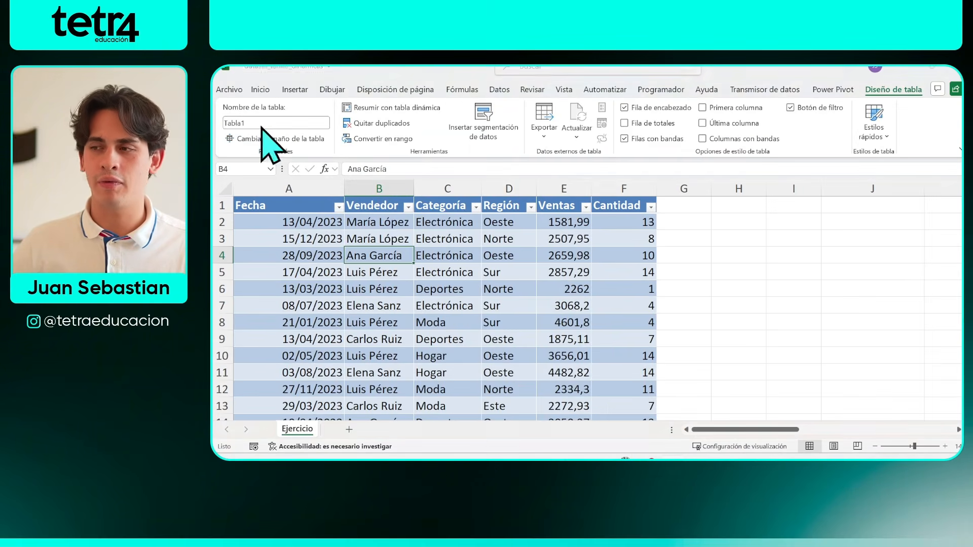
left_click(304, 122)
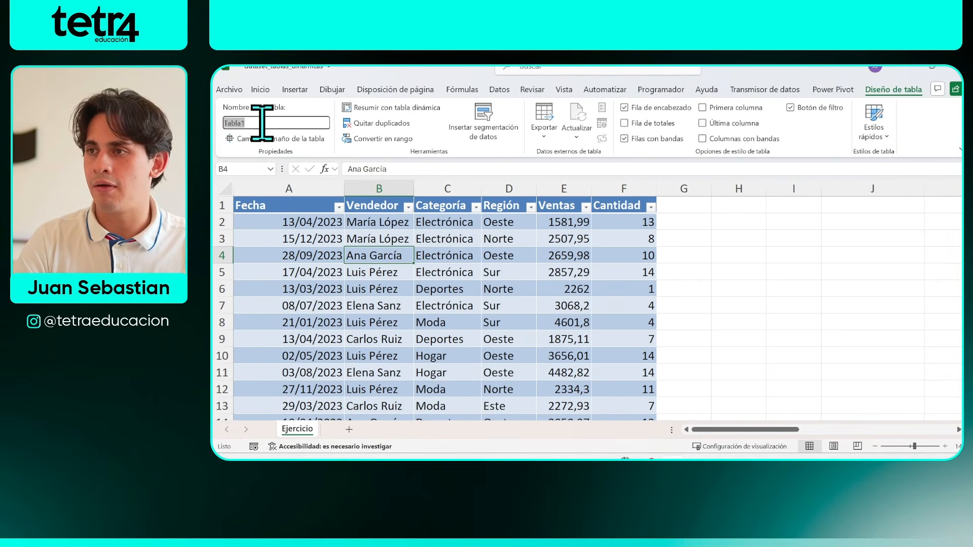
type("T")
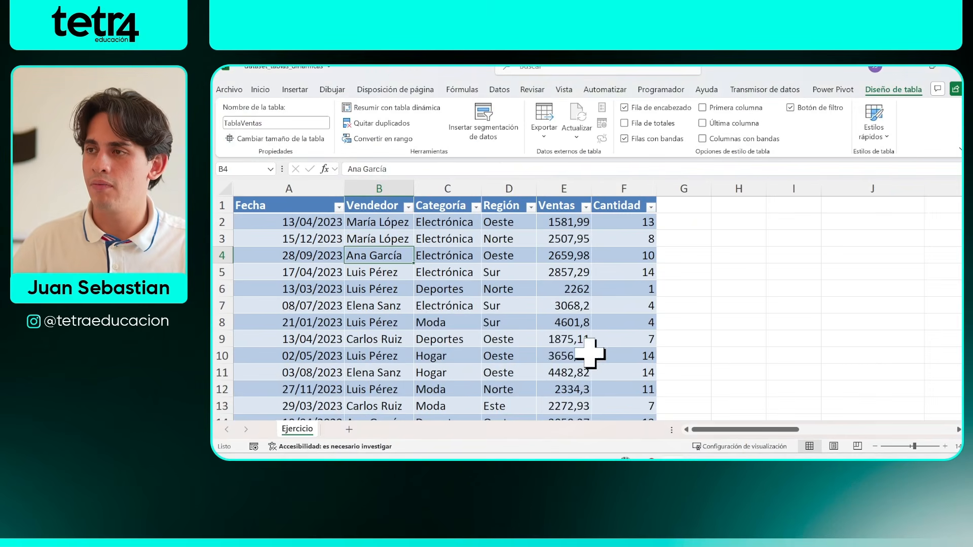
- Insert a pivot table based on TablaVentas in the existing Ejercicio worksheet at cell J3
left_click(288, 221)
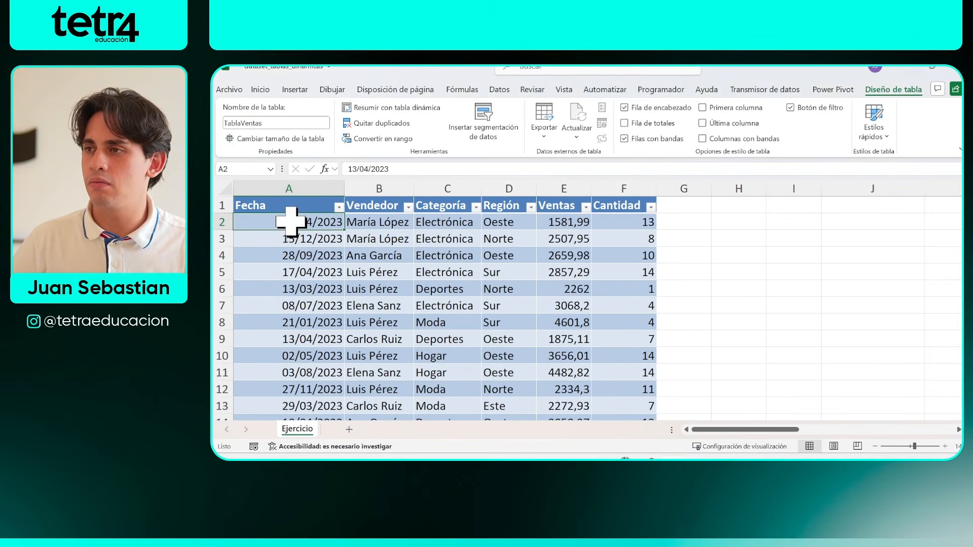
left_click(290, 272)
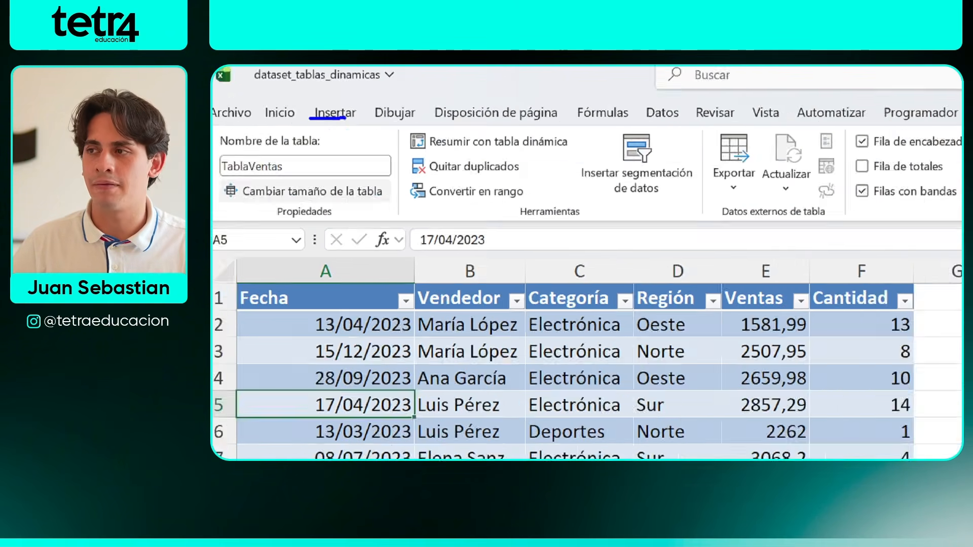
left_click(343, 128)
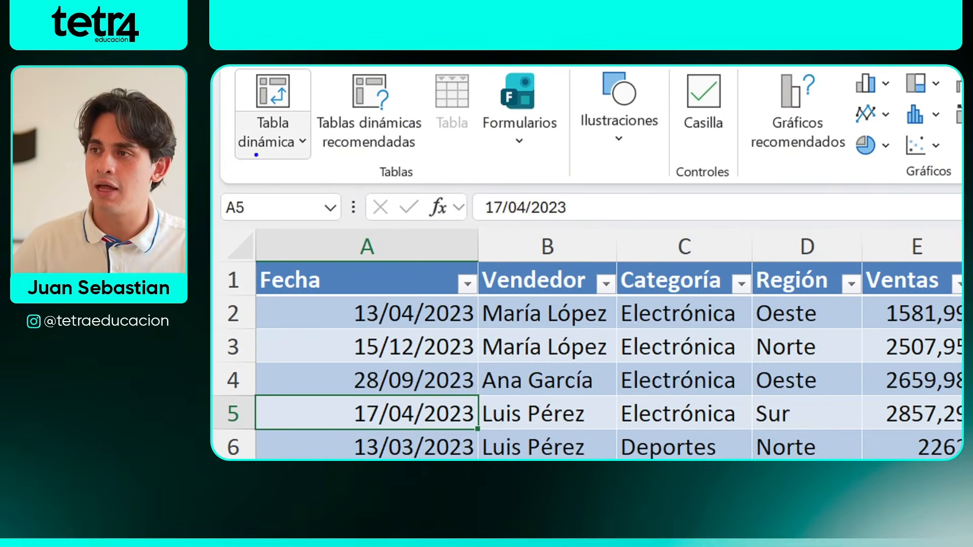
left_click(284, 122)
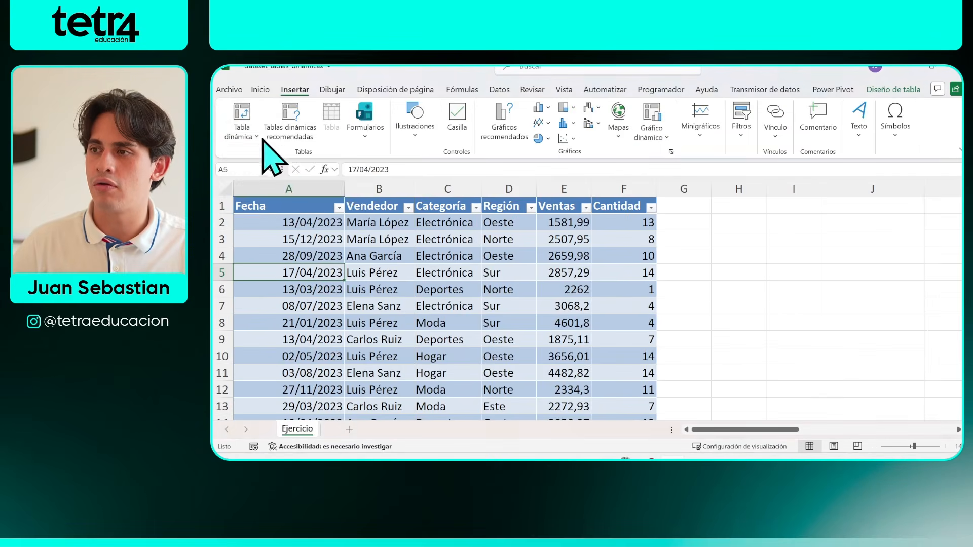
left_click(257, 121)
left_click(329, 155)
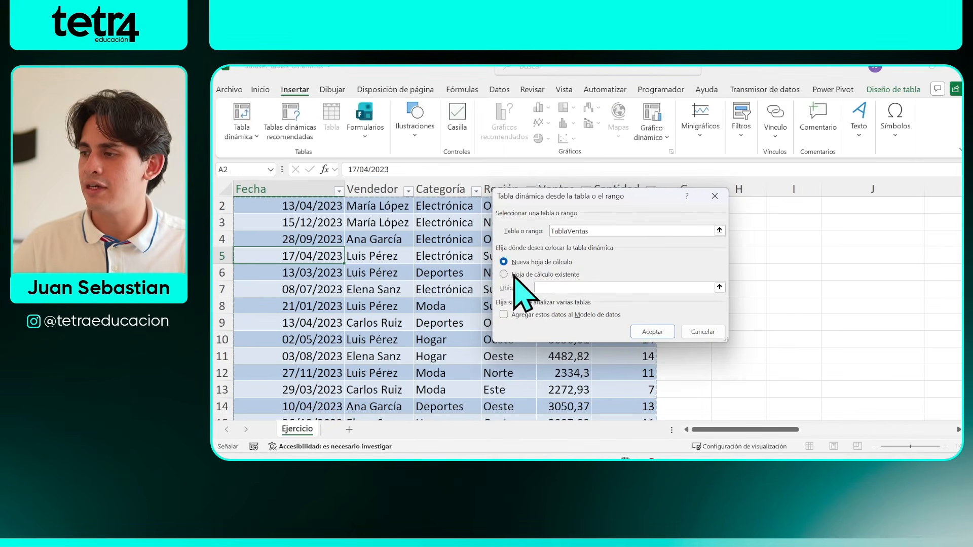
left_click(373, 273)
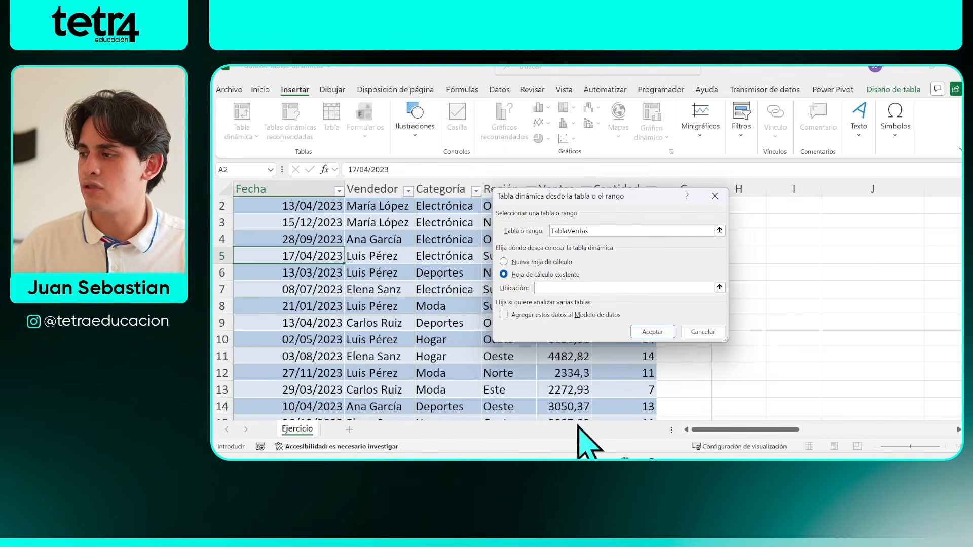
left_click(866, 221)
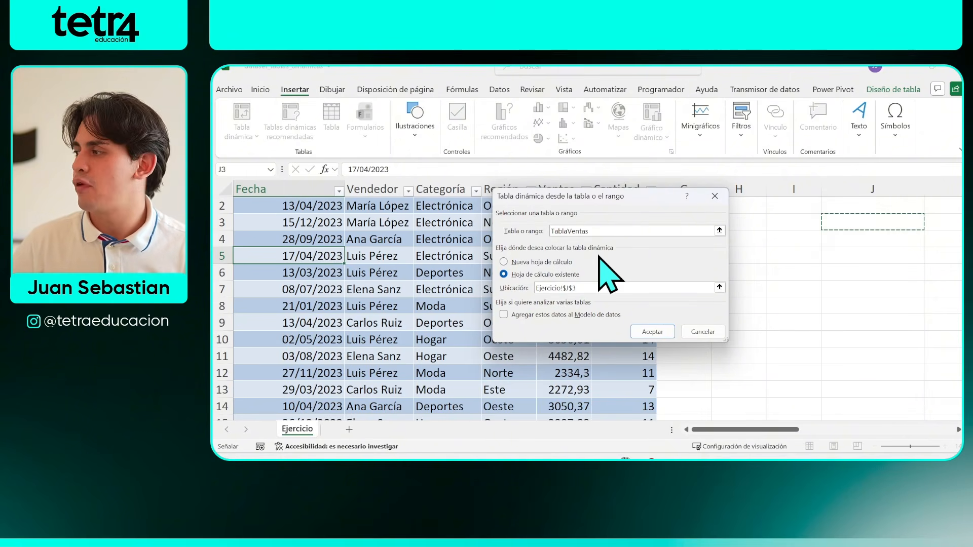
scroll(799, 238, "up", 1)
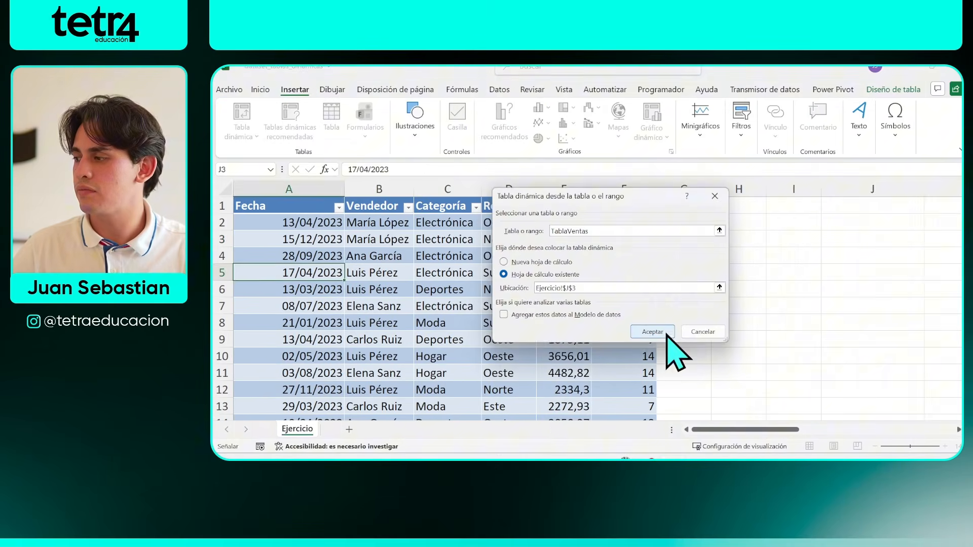
left_click(647, 329)
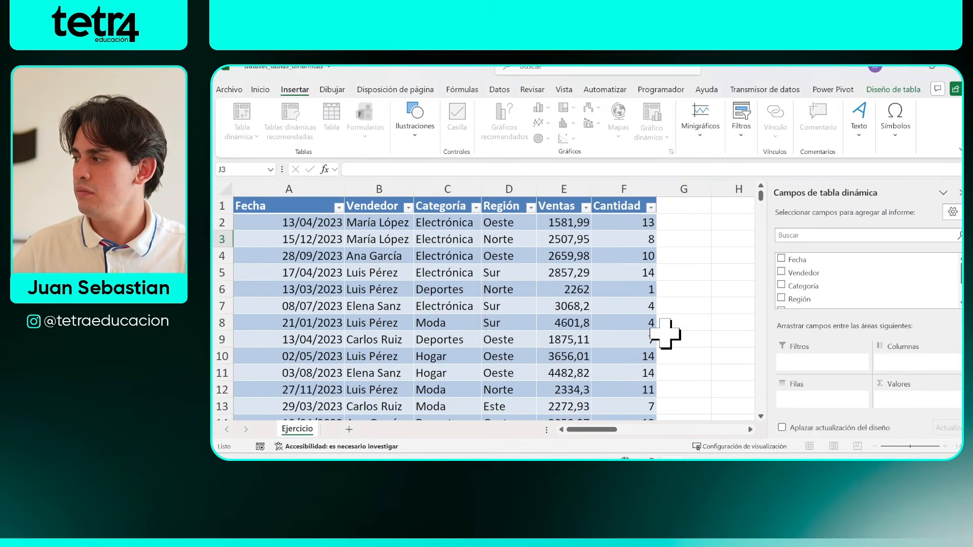
- Lay out the pivot table with Fecha as rows, Región as columns and the sum of Ventas as values
scroll(795, 281, "down", 1)
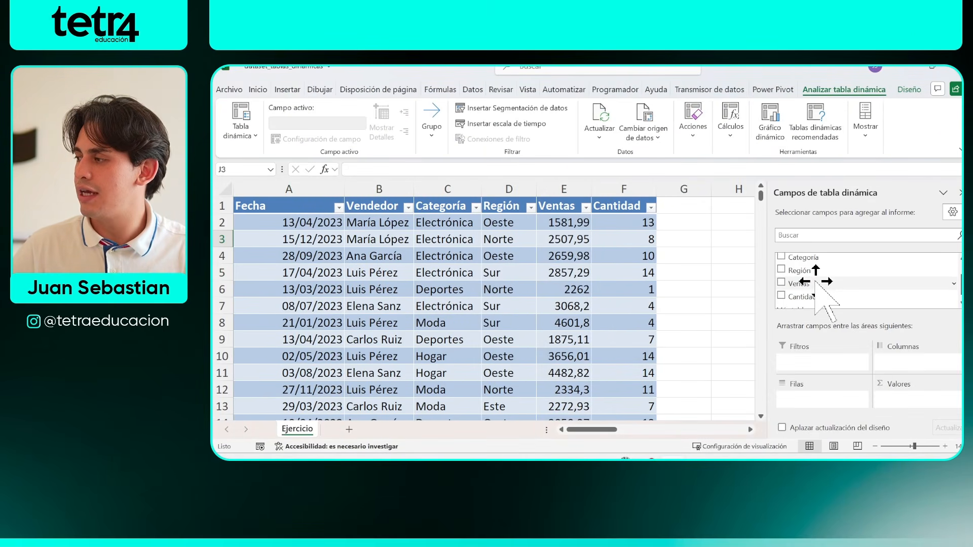
scroll(805, 281, "up", 1)
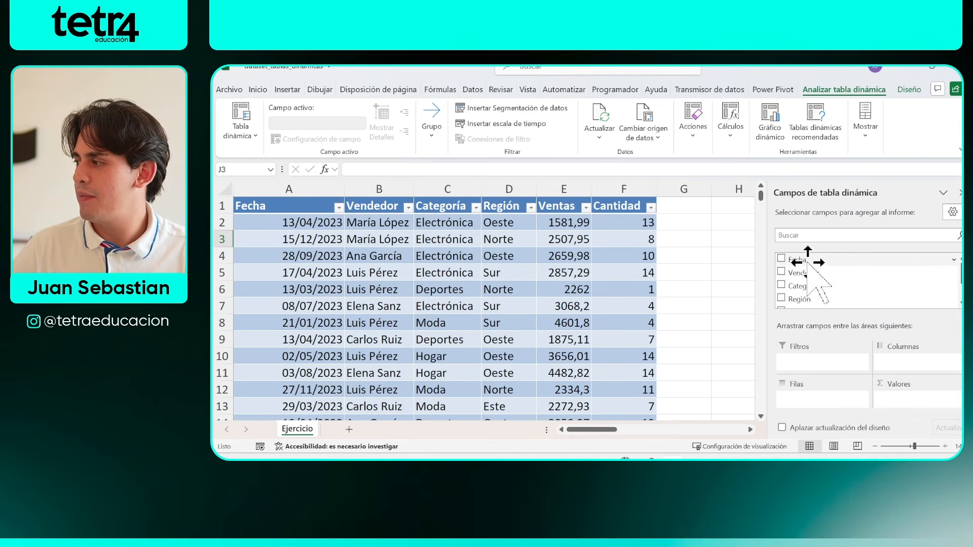
left_click_drag(807, 259, 830, 277)
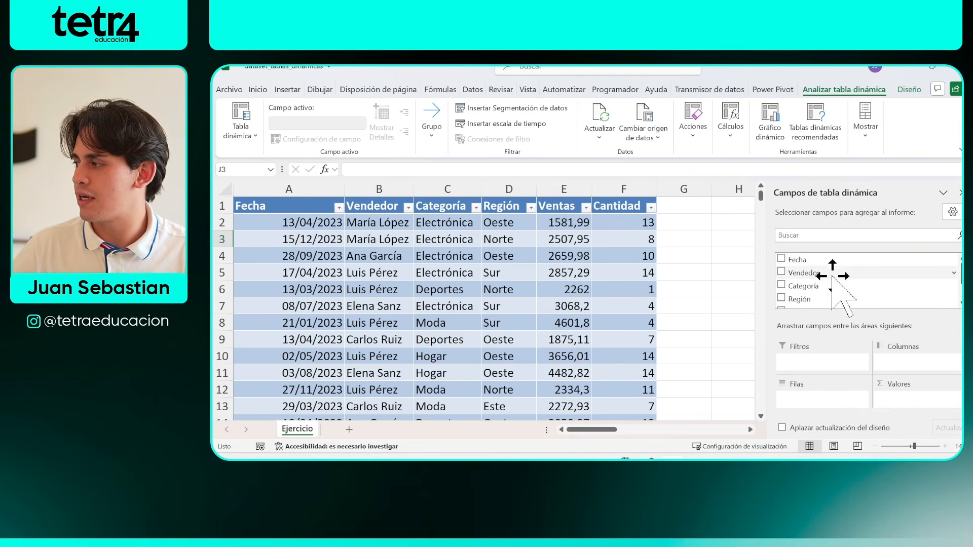
left_click(808, 262)
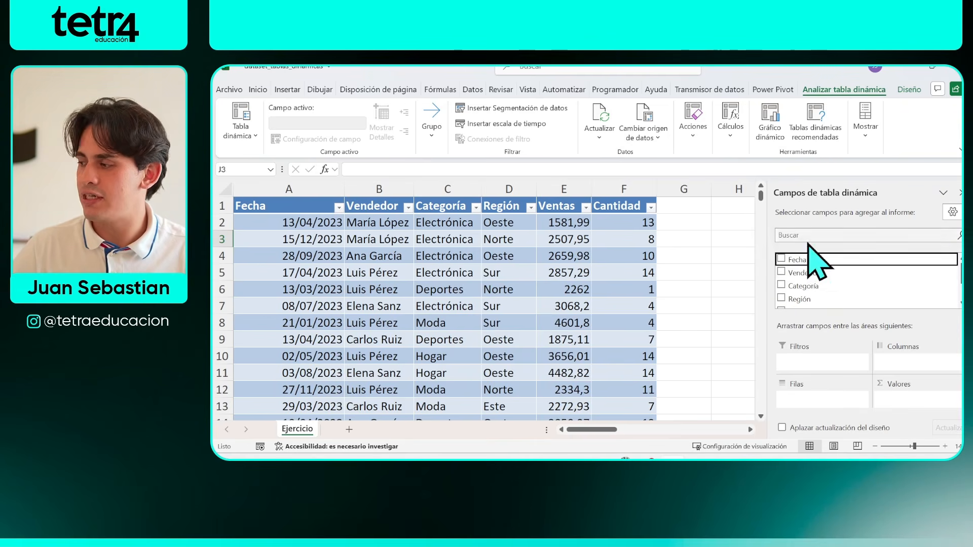
left_click_drag(817, 267, 821, 398)
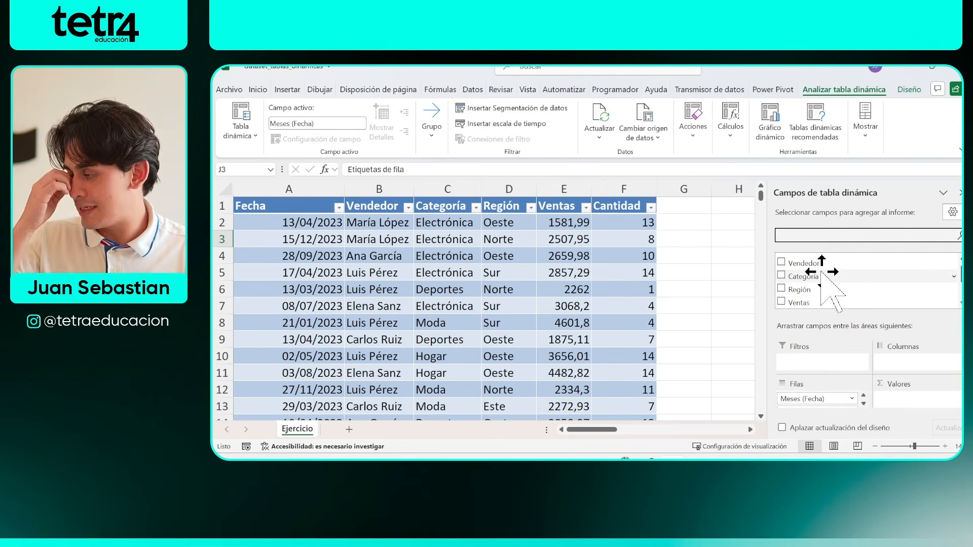
left_click_drag(799, 288, 911, 368)
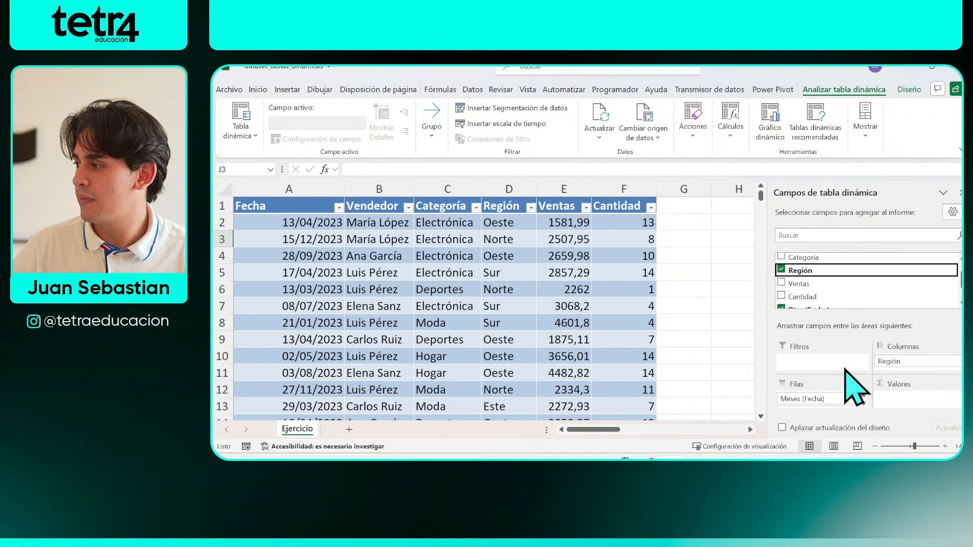
left_click_drag(813, 287, 914, 400)
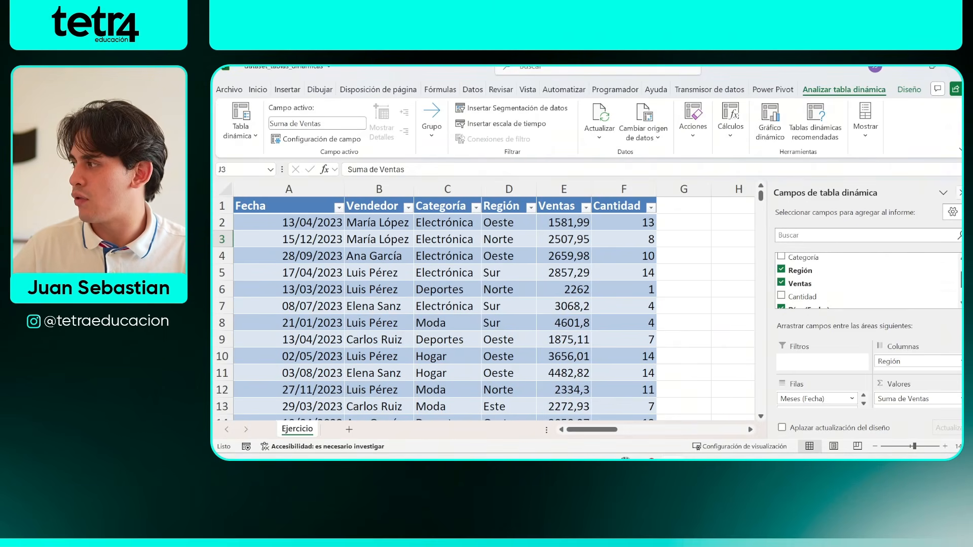
- Close the pivot table field list and zoom the sheet out to fit the whole pivot table
left_click(960, 193)
left_click_drag(724, 431, 807, 431)
scroll(785, 381, "down", 2)
scroll(778, 374, "up", 1)
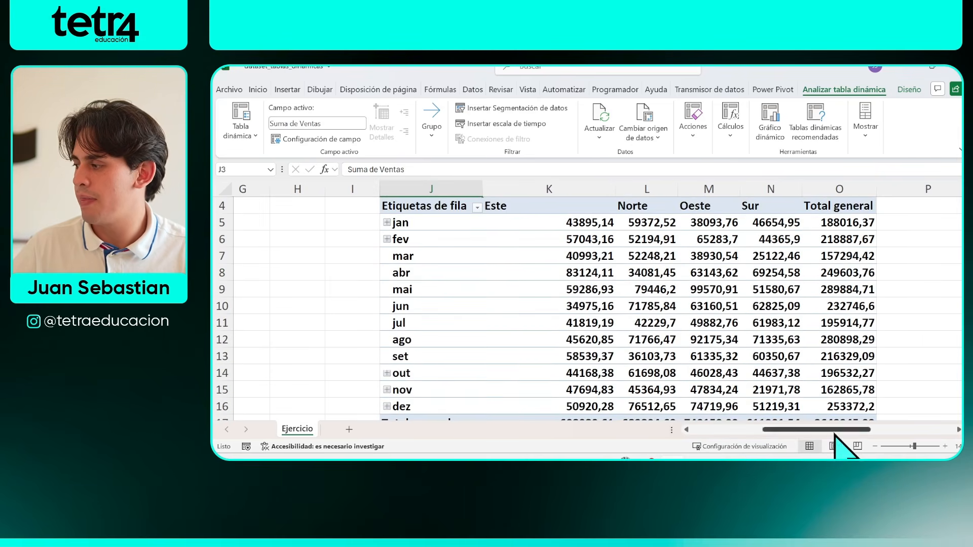
left_click_drag(914, 446, 910, 447)
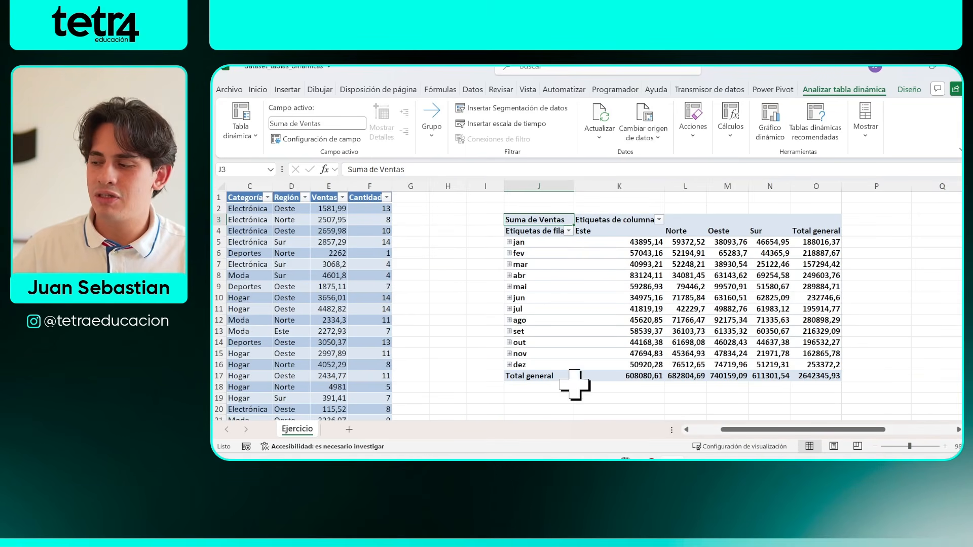
left_click(623, 425)
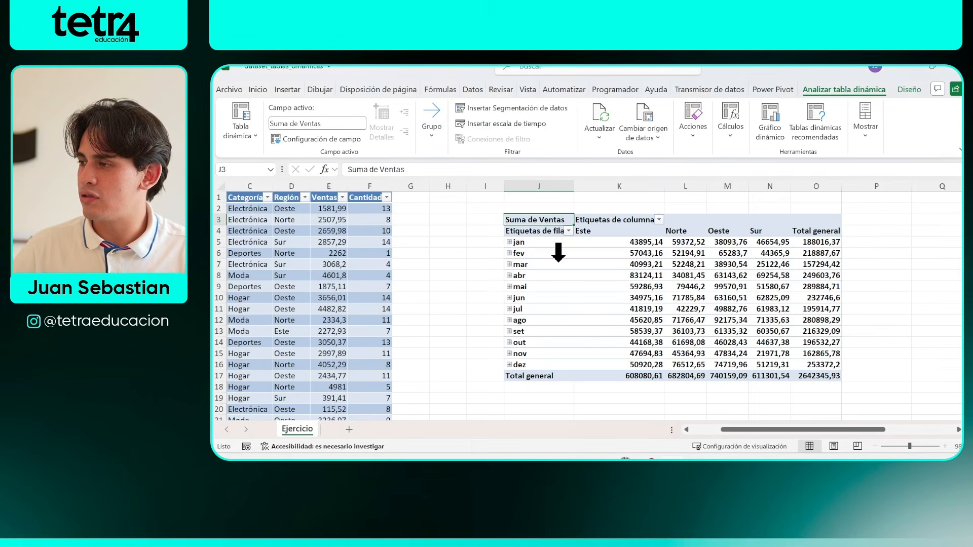
- Expand the jan row of the pivot table to inspect its daily sales and collapse it again
left_click_drag(546, 239, 547, 314)
left_click(509, 242)
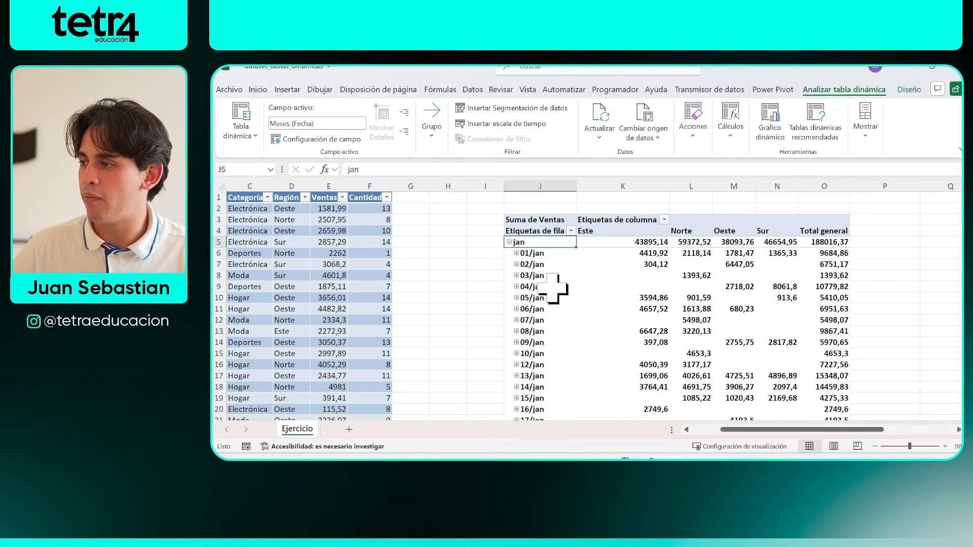
left_click(511, 242)
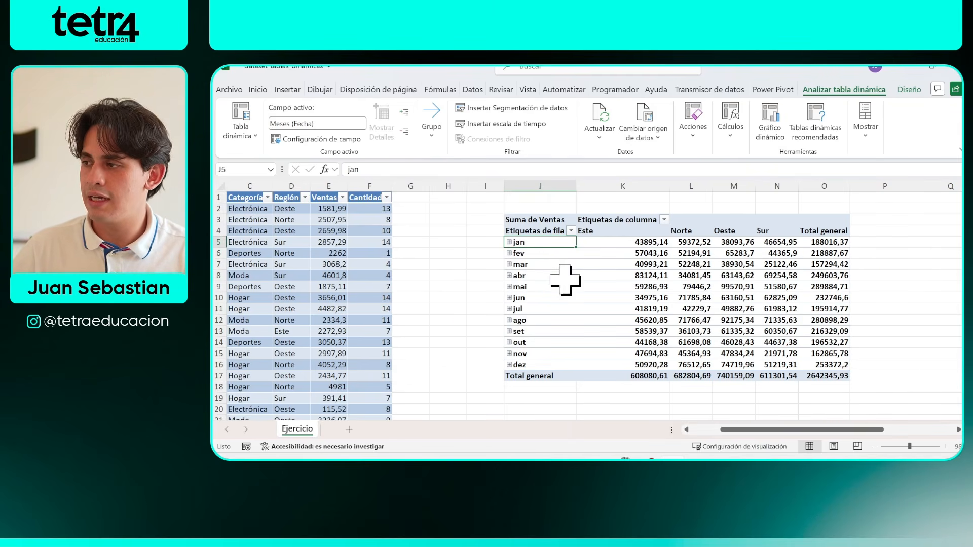
left_click(555, 228)
left_click(538, 253)
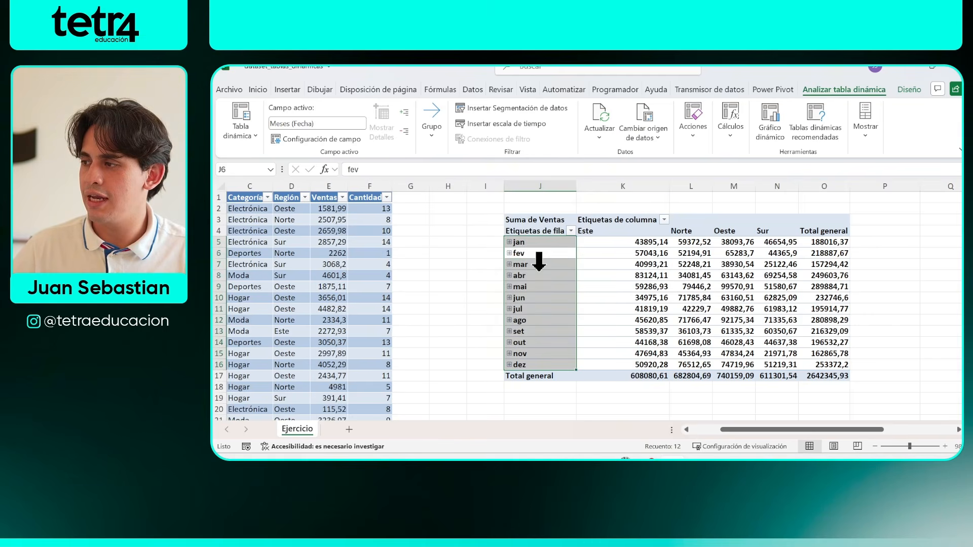
left_click(545, 238)
left_click(546, 232)
left_click(539, 265)
left_click(536, 238)
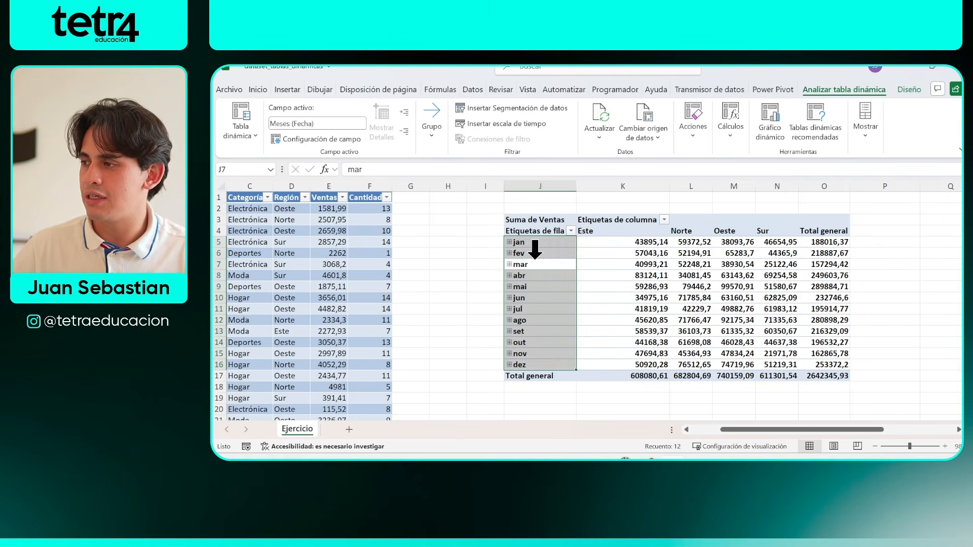
right_click(534, 265)
left_click(527, 269)
right_click(528, 269)
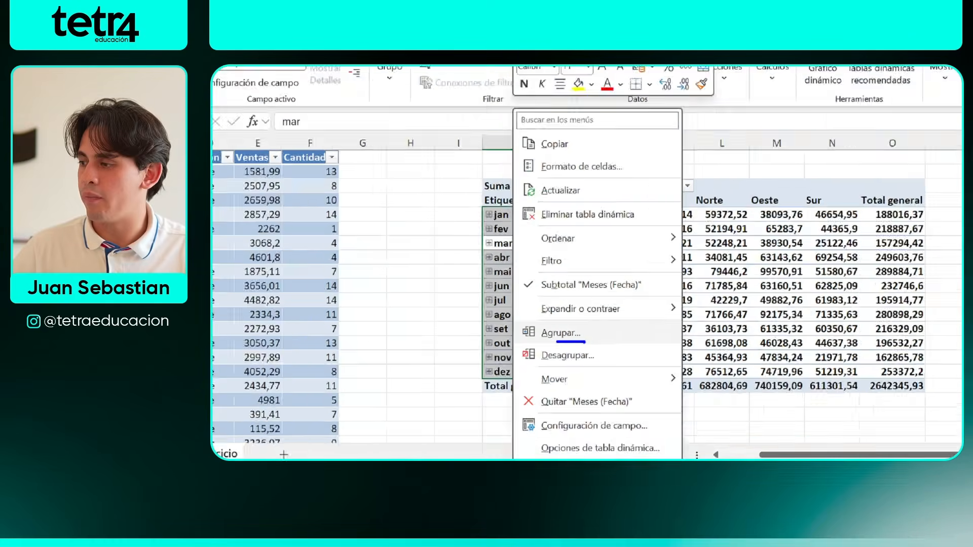
key("Escape")
- Group the pivot table's date rows by Meses, Trimestres and Años, leaving Días out
left_click(555, 242)
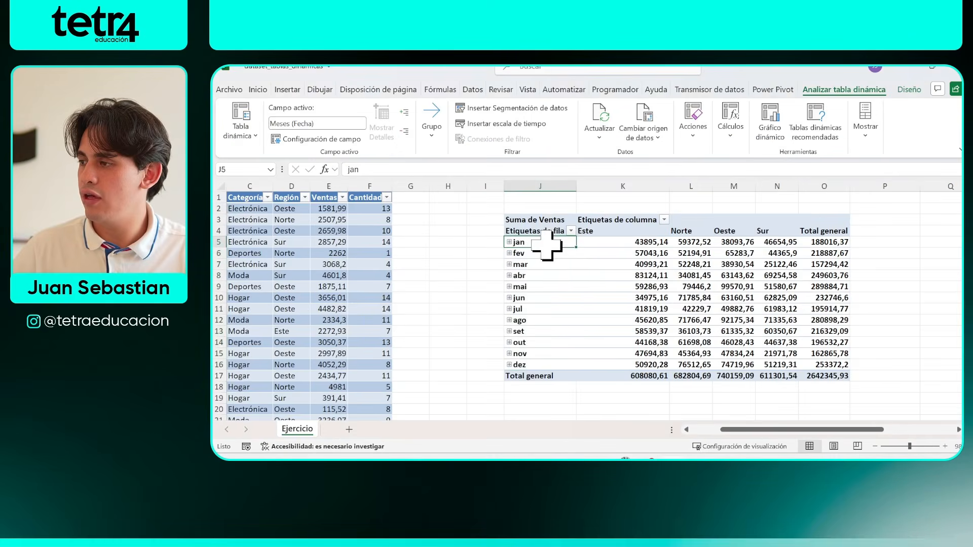
right_click(558, 244)
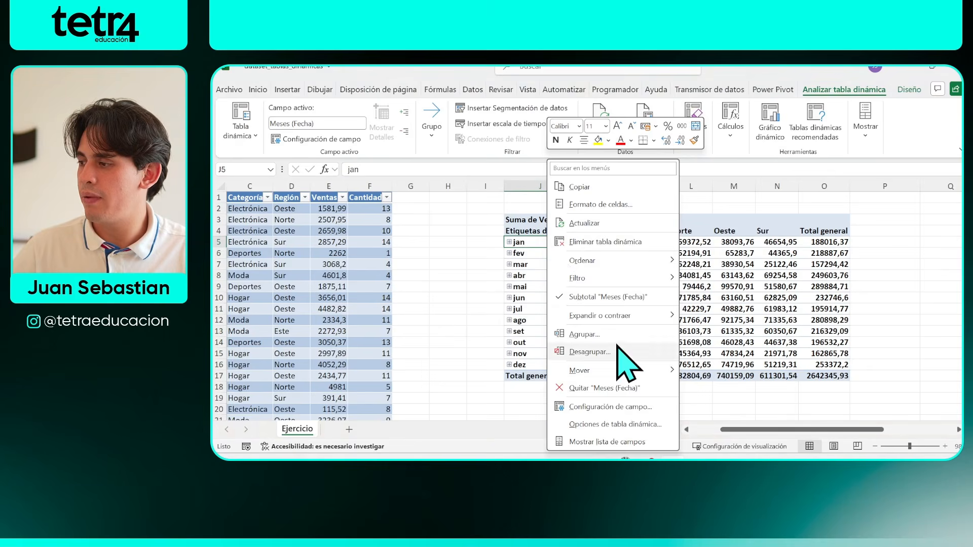
left_click(603, 334)
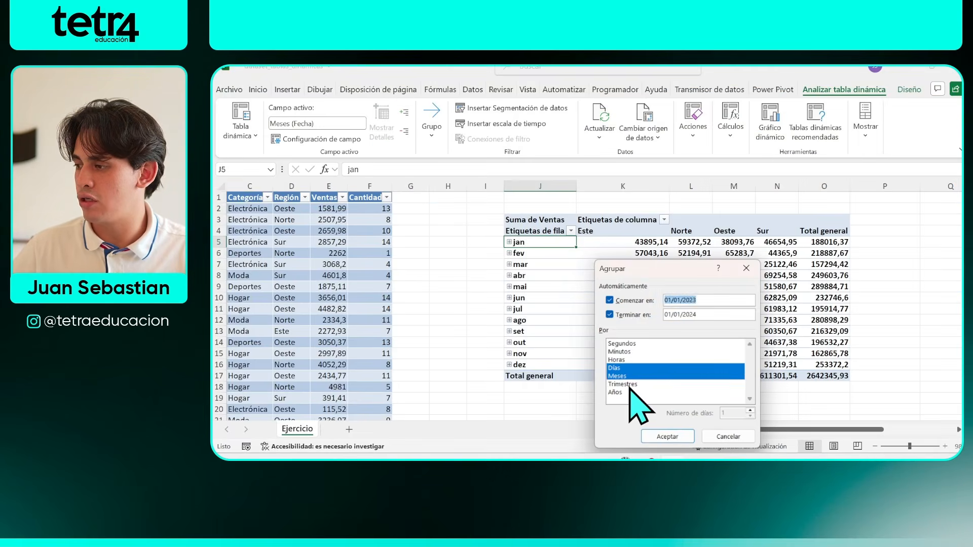
left_click(620, 361)
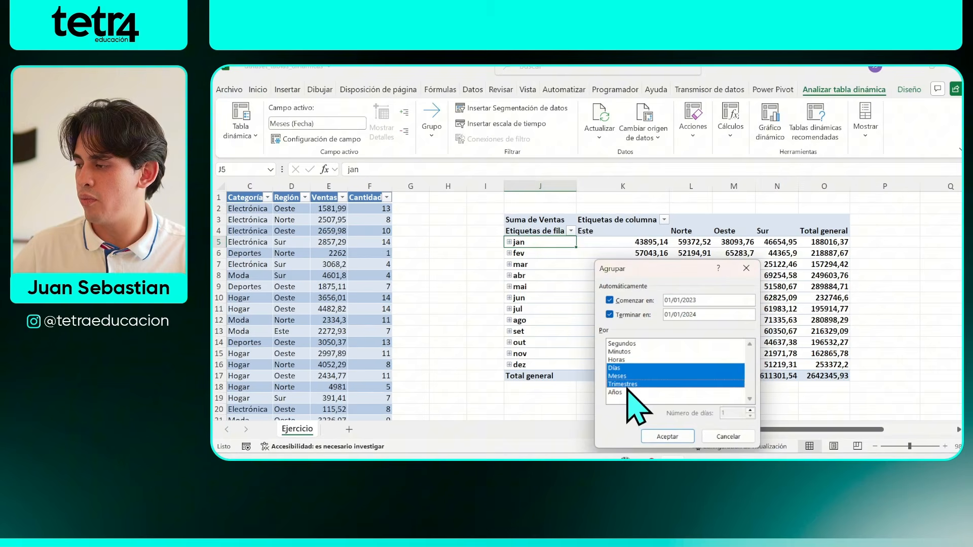
left_click(628, 368)
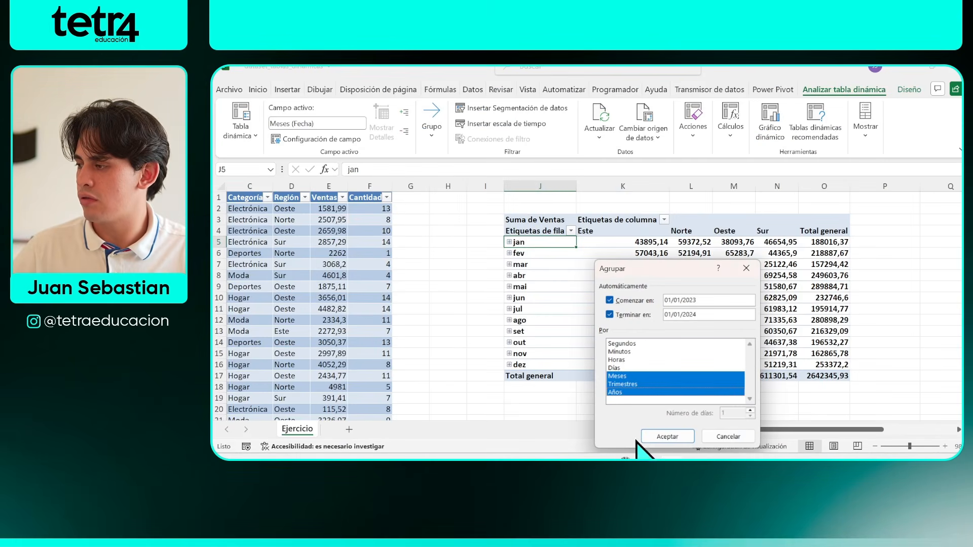
left_click(631, 393)
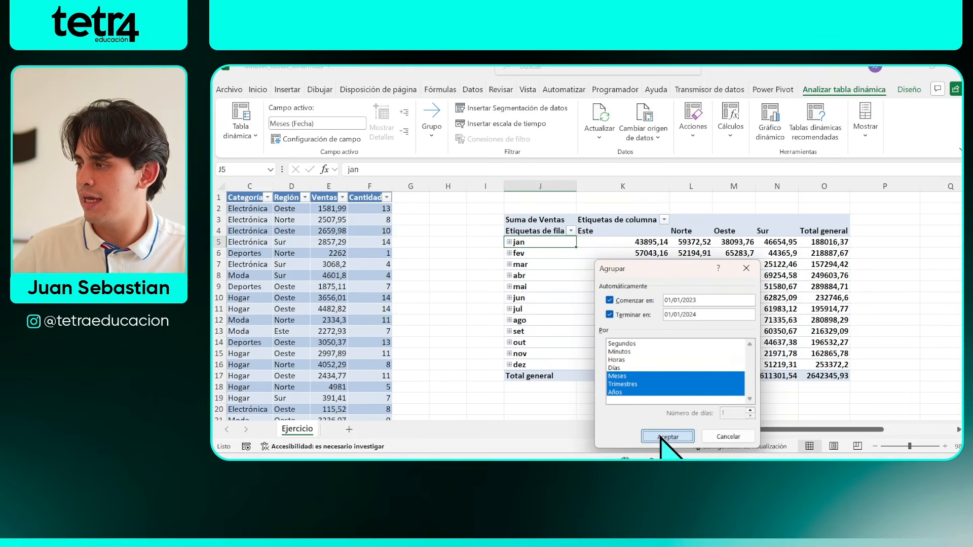
left_click(666, 437)
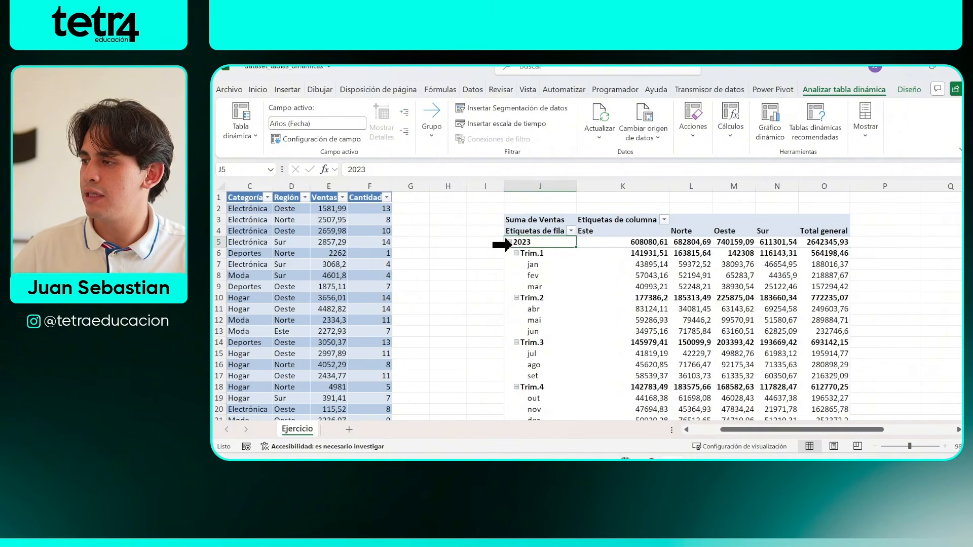
- Collapse Trim.1, Trim.2, Trim.3 and Trim.4 under 2023 in the pivot table, hiding their months
left_click(509, 241)
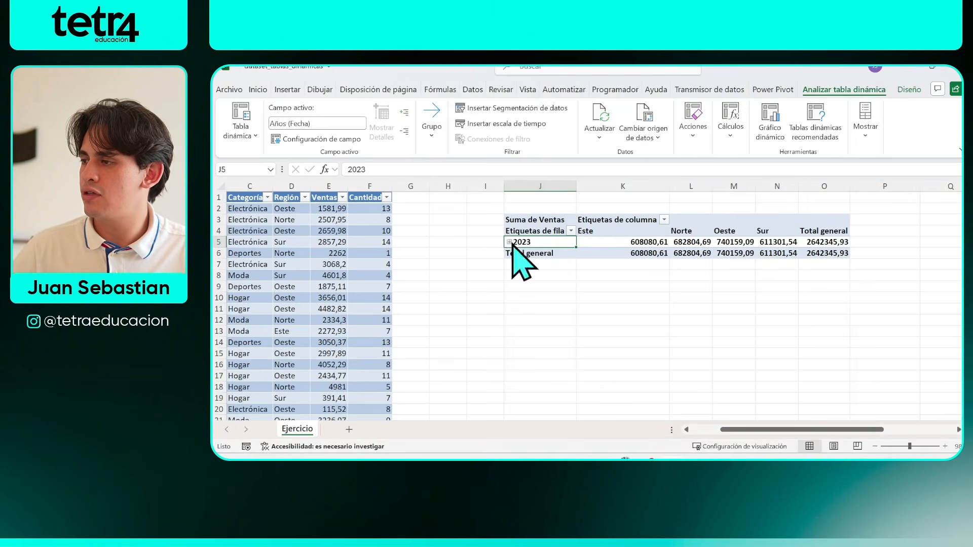
left_click(486, 239)
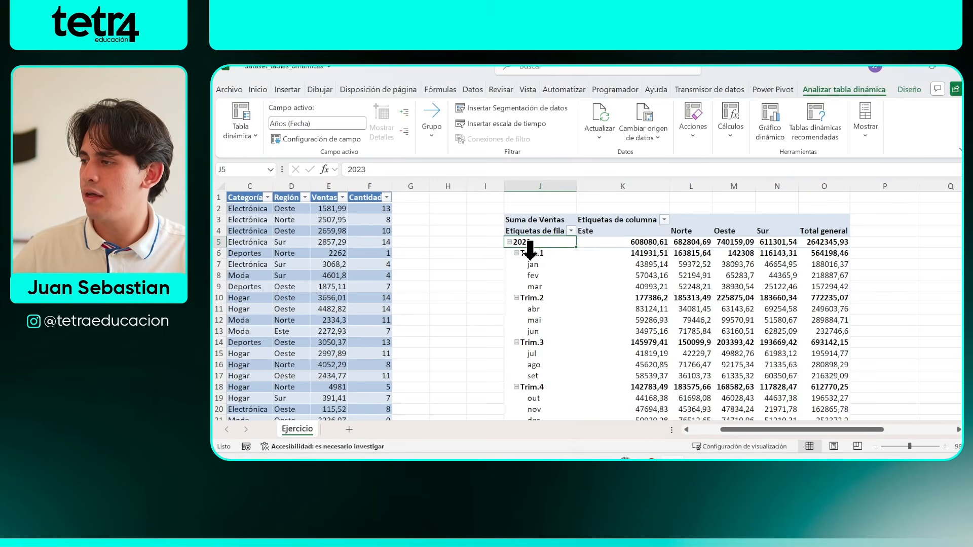
left_click(516, 253)
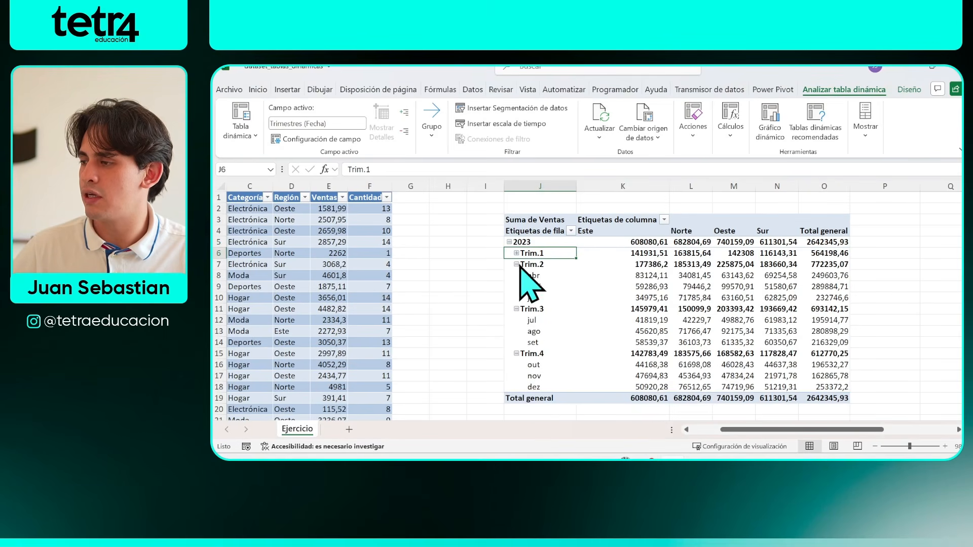
left_click(516, 264)
left_click(520, 276)
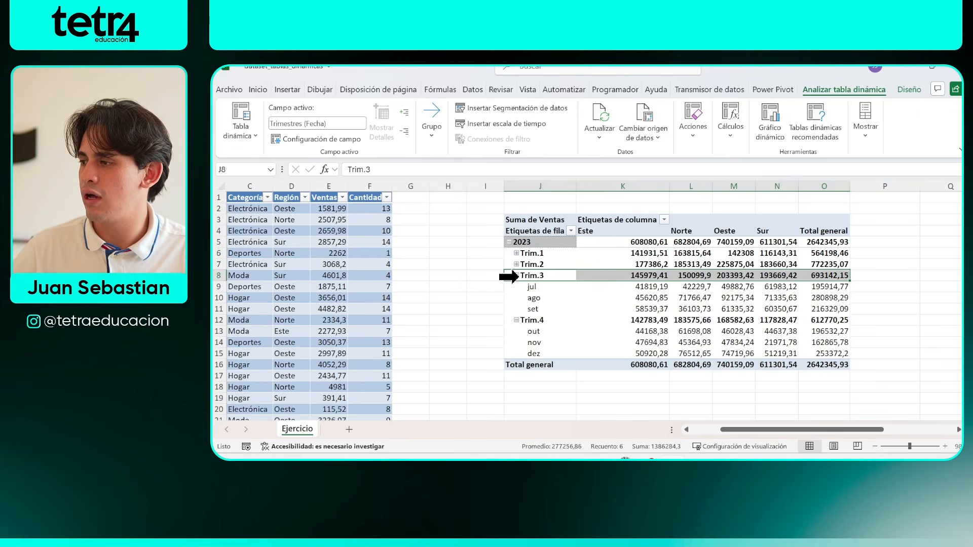
left_click(516, 275)
left_click(516, 286)
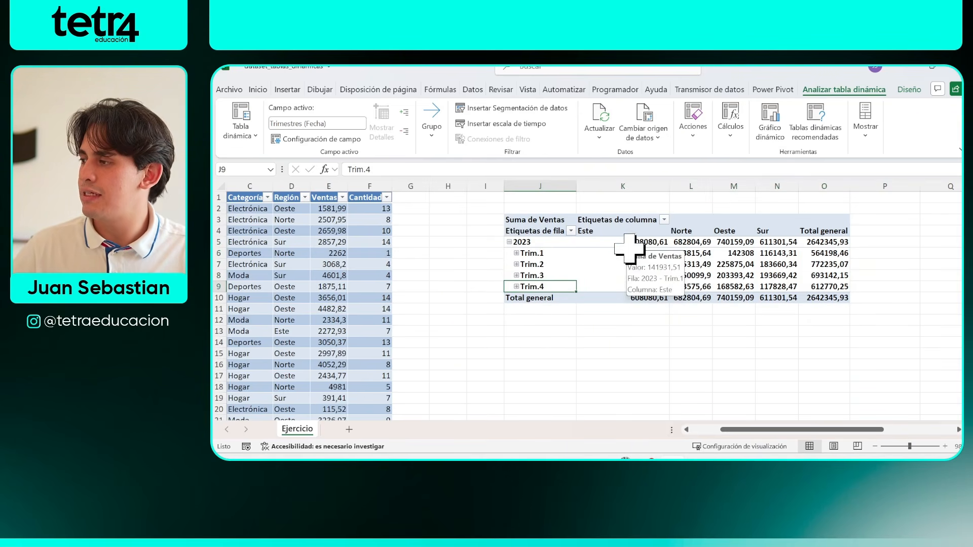
- Apply the dollar accounting format to the pivot table's sales values for 2023 and its four quarters, including the Total general column
left_click_drag(628, 248, 814, 291)
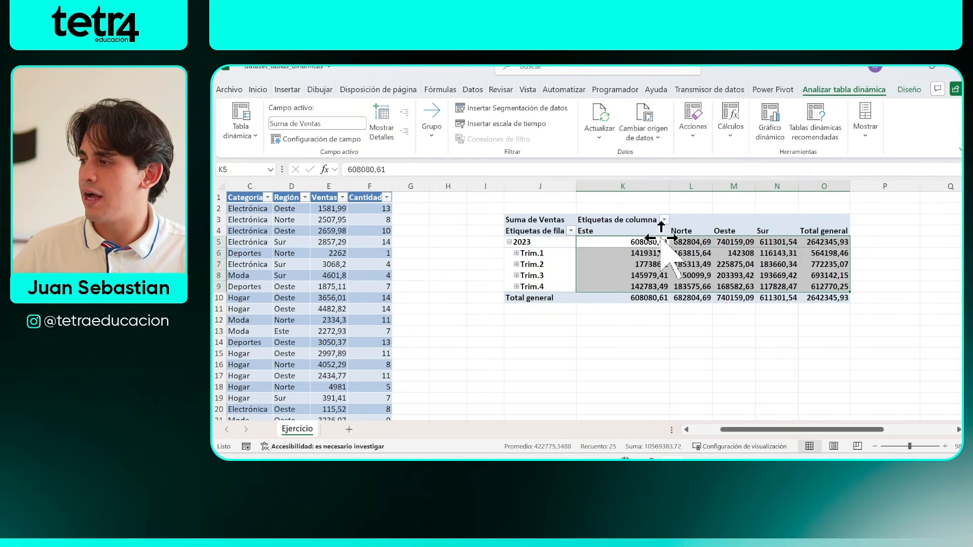
left_click(257, 90)
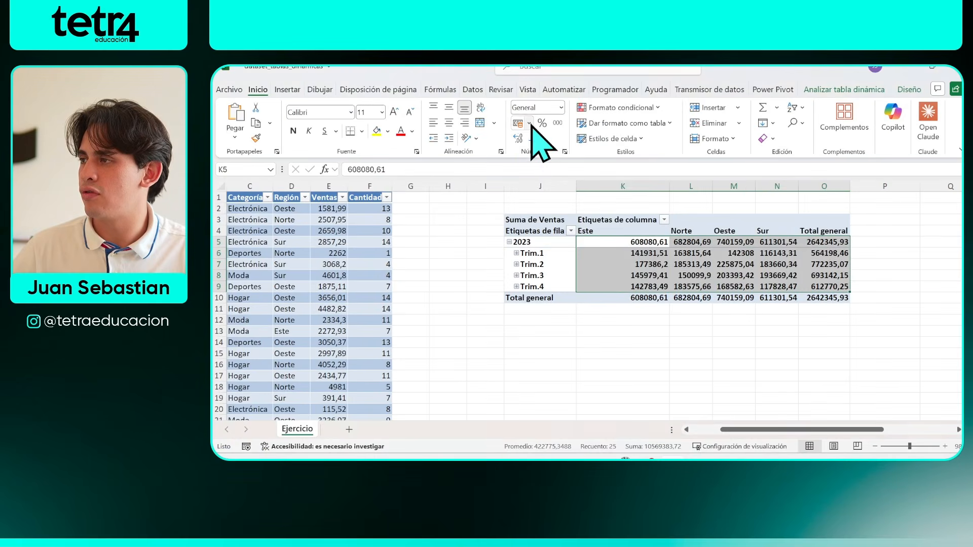
left_click(547, 131)
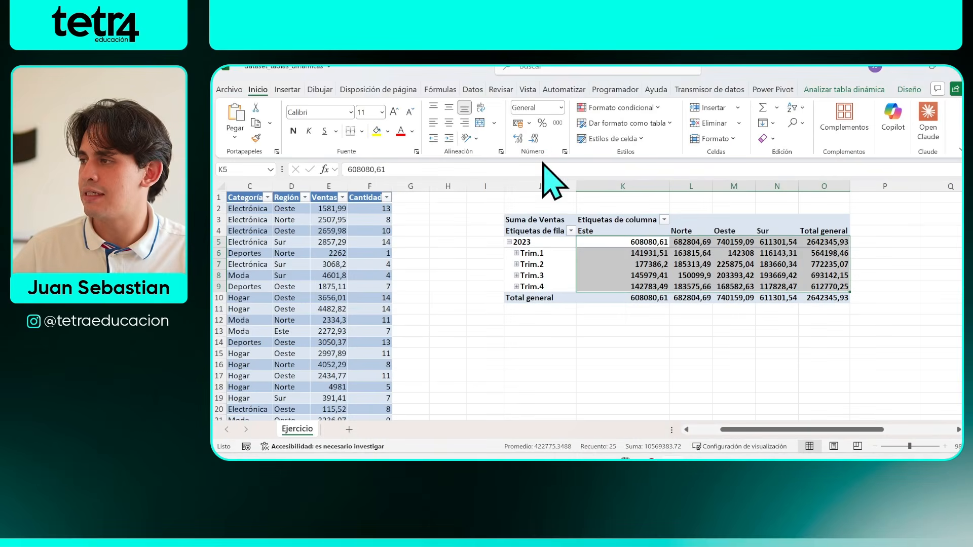
left_click(528, 123)
left_click(560, 203)
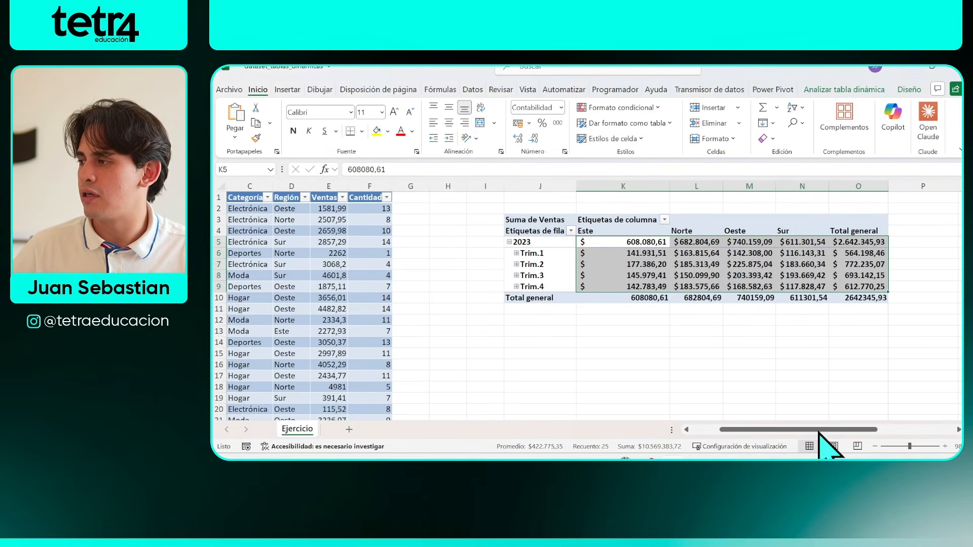
left_click(711, 286)
left_click_drag(623, 242, 839, 284)
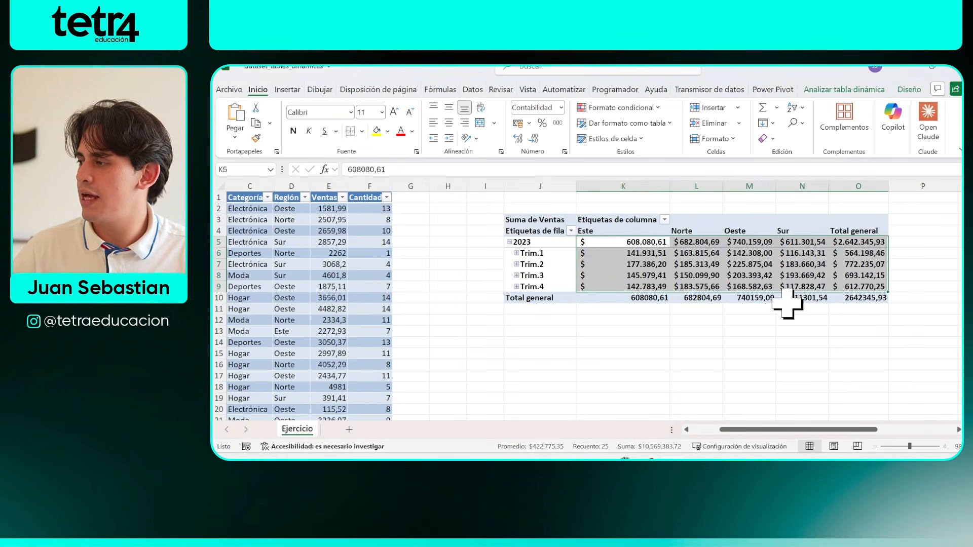
left_click(699, 353)
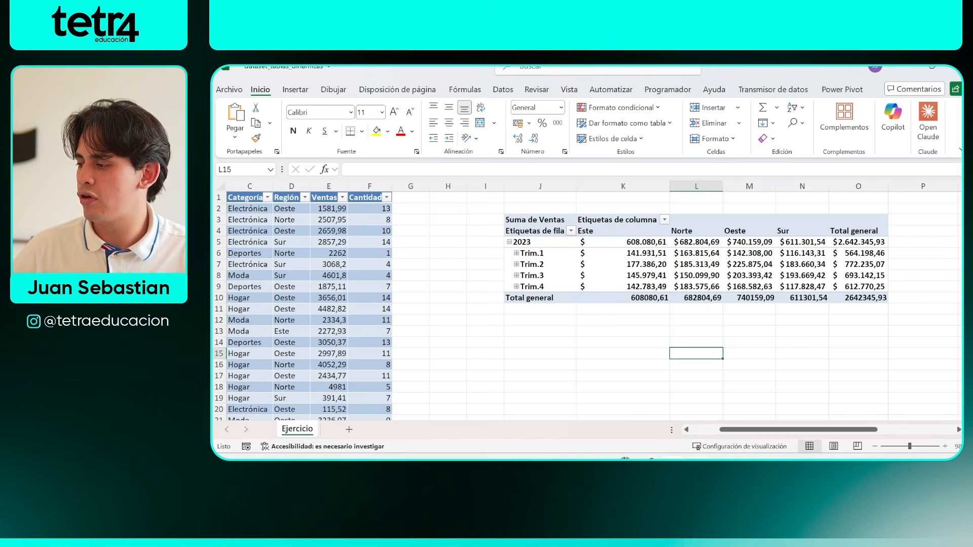
- Switch to the Gemini guide in the browser, open trick #02 "% del Total", and return to the Excel workbook
left_click(652, 390)
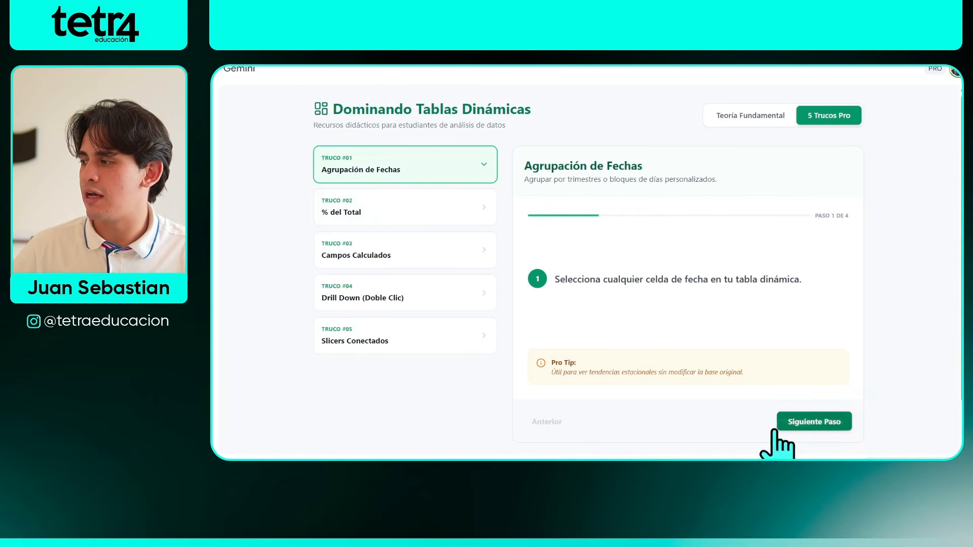
left_click(408, 207)
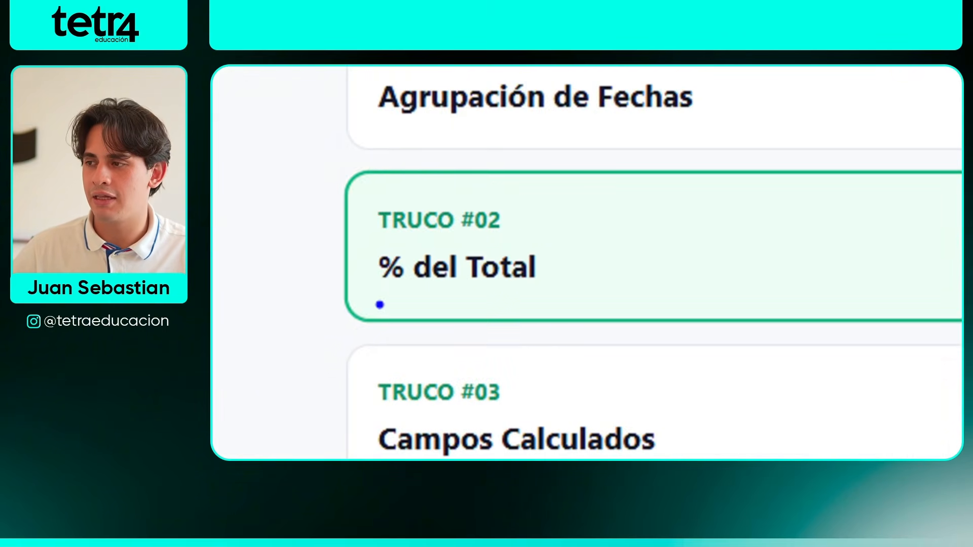
key("F11")
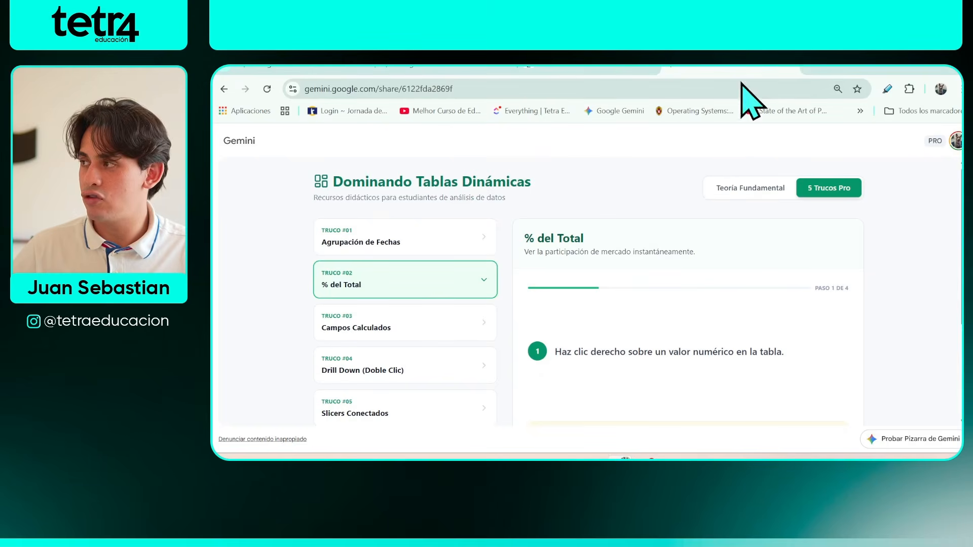
left_click(672, 460)
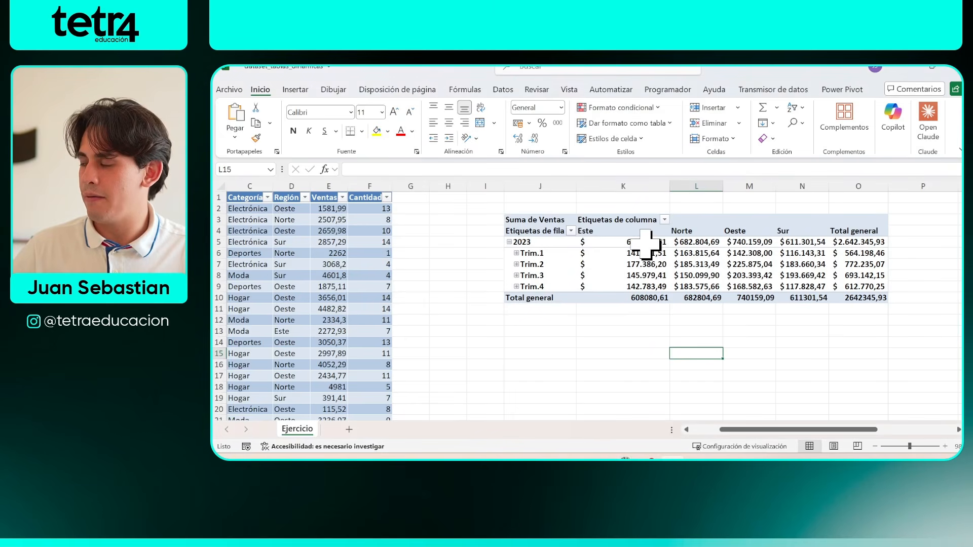
- Examine the sales values down the Este column and across the 2023 row of the pivot table
left_click_drag(646, 243, 633, 295)
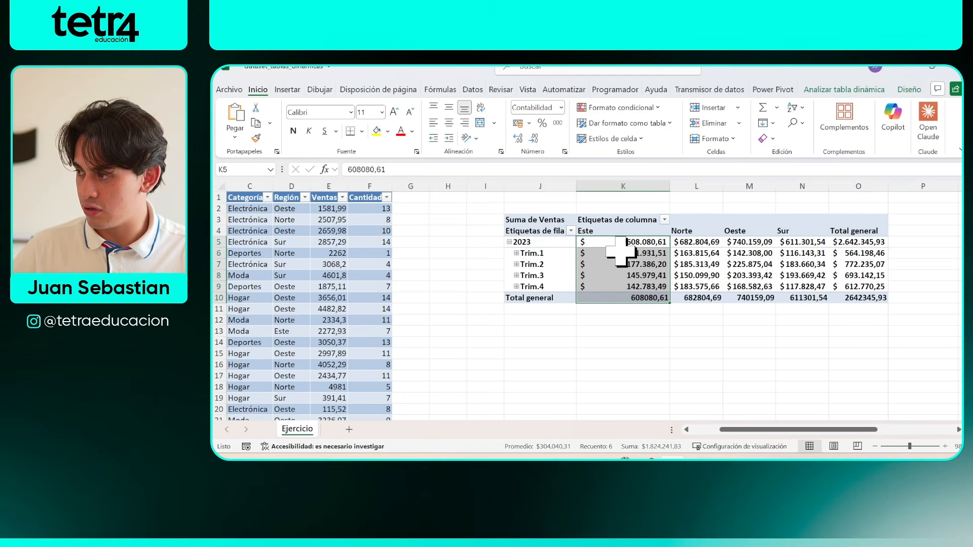
left_click_drag(628, 243, 840, 245)
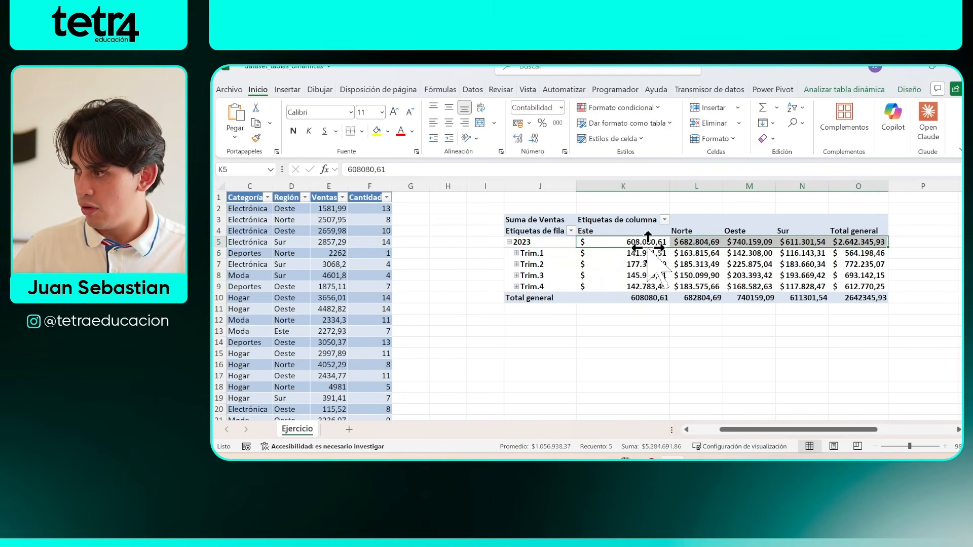
mouse_move(650, 248)
left_mouse_down()
mouse_move(643, 280)
mouse_move(651, 237)
left_mouse_up()
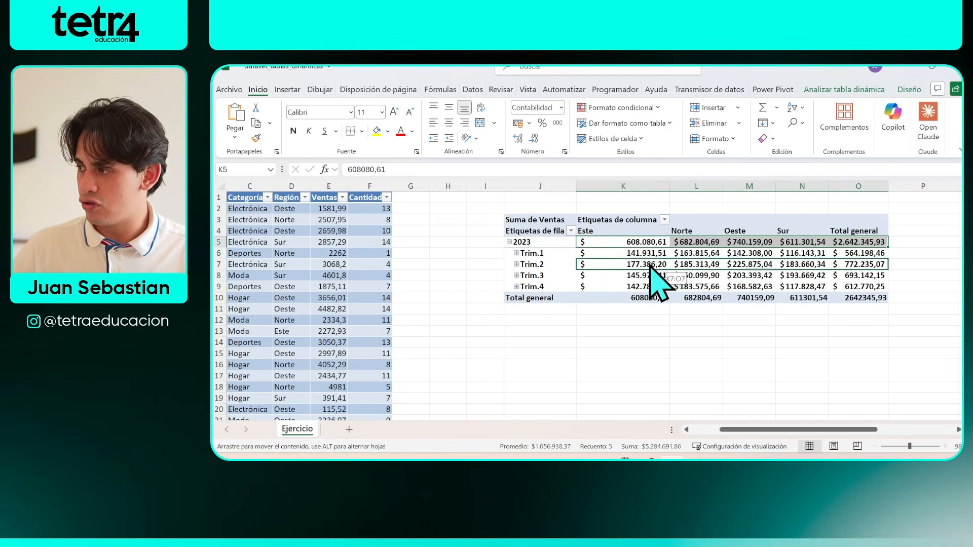
left_click(615, 309)
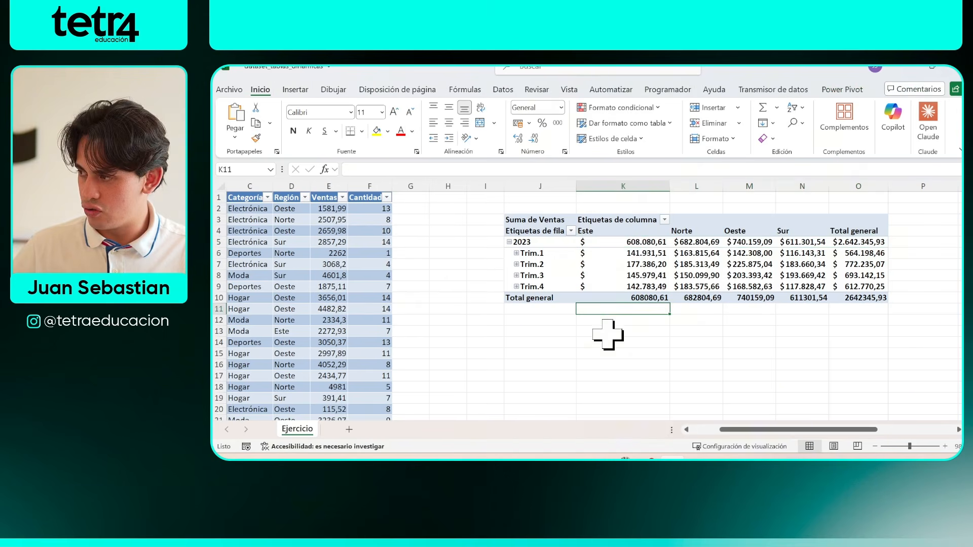
left_click(636, 254)
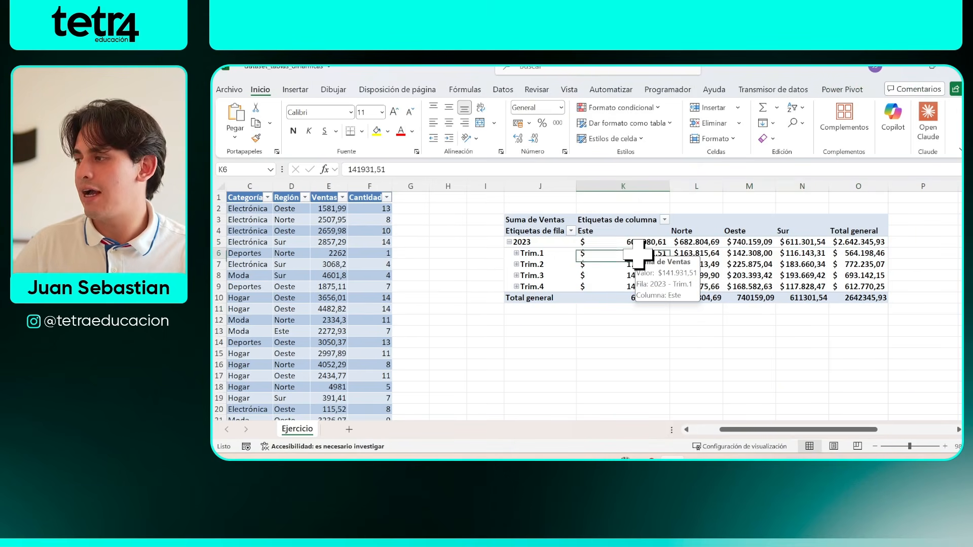
mouse_move(639, 242)
left_mouse_down()
mouse_move(634, 301)
mouse_move(637, 243)
left_mouse_up()
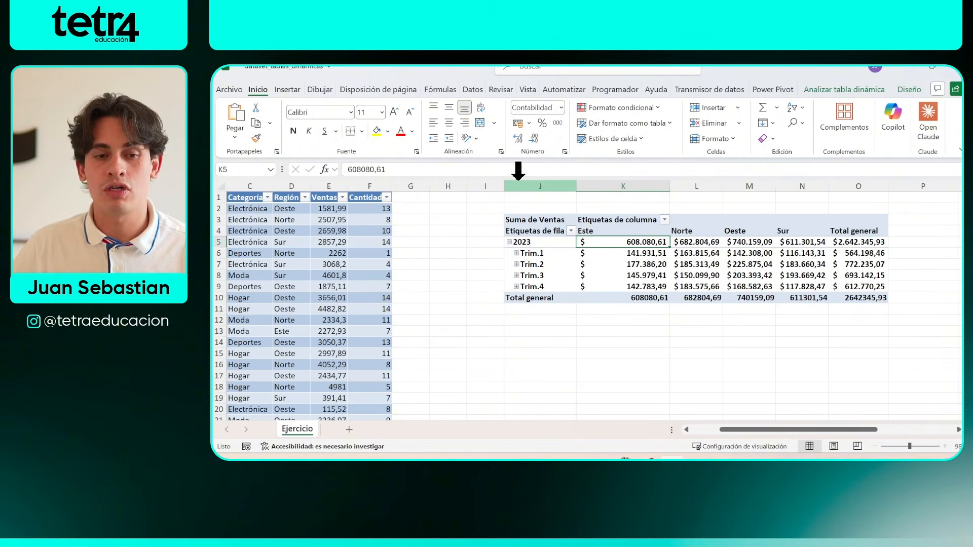
- Look over the Resumir valores por and Mostrar valores como options for the 2023 Este value
right_click(630, 243)
left_click(595, 246)
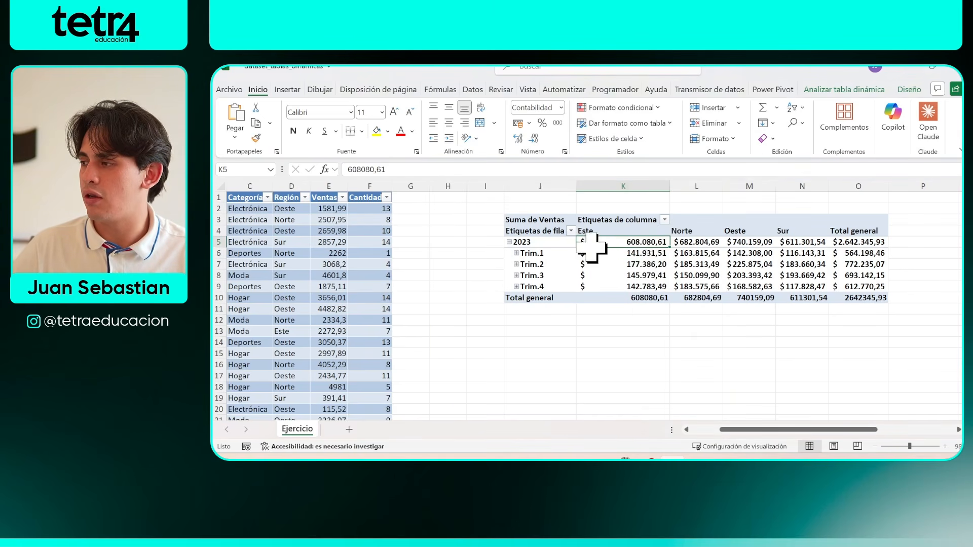
left_click(599, 255)
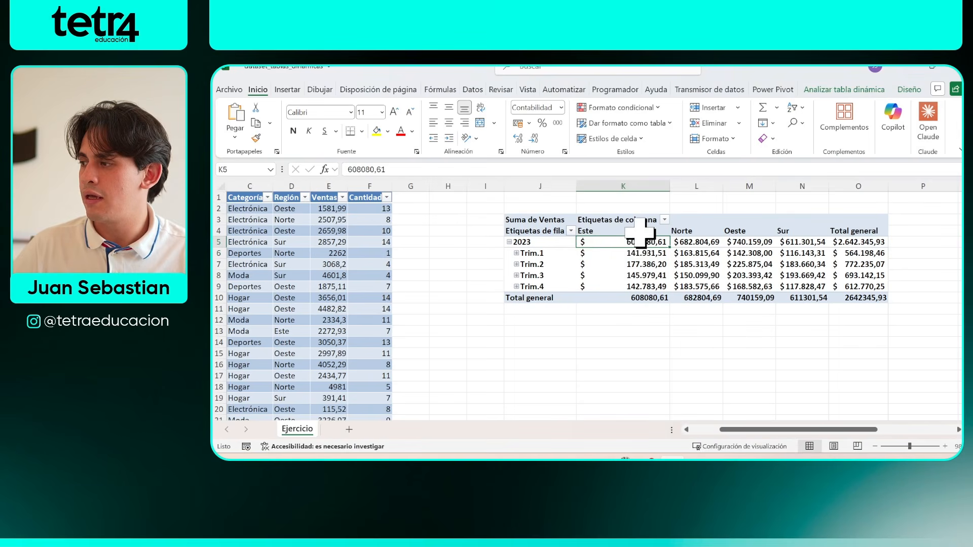
right_click(634, 242)
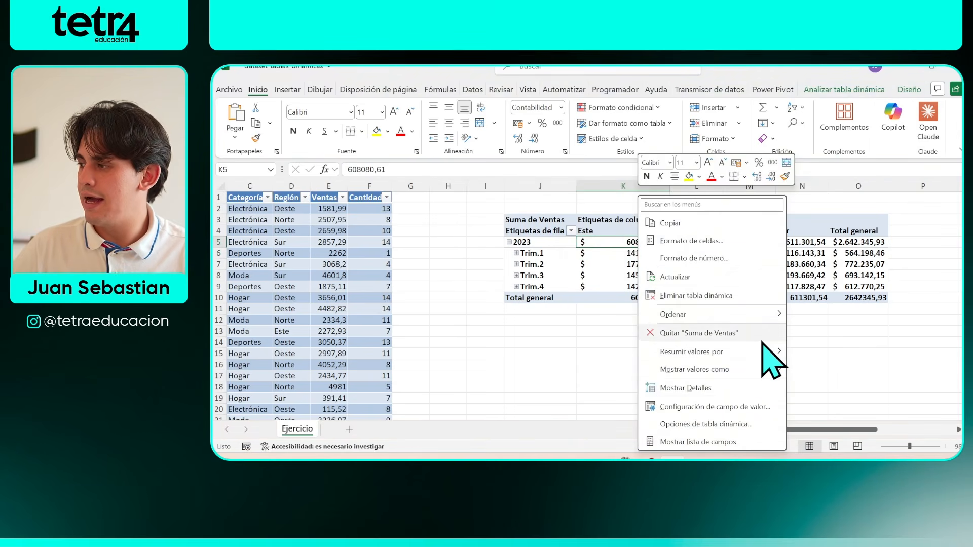
mouse_move(742, 351)
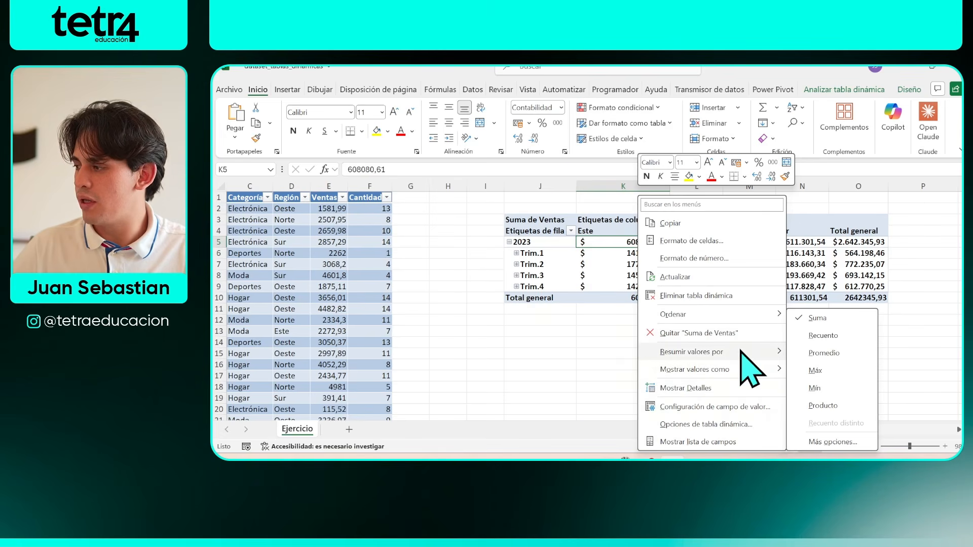
mouse_move(740, 369)
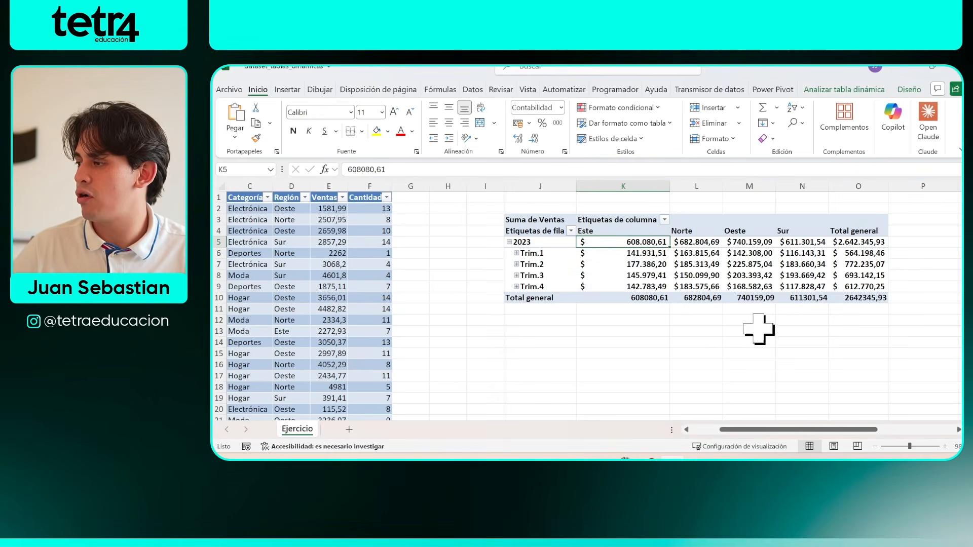
- Show the pivot table's Suma de Ventas values as % del total de columnas
left_click(641, 263)
right_click(640, 263)
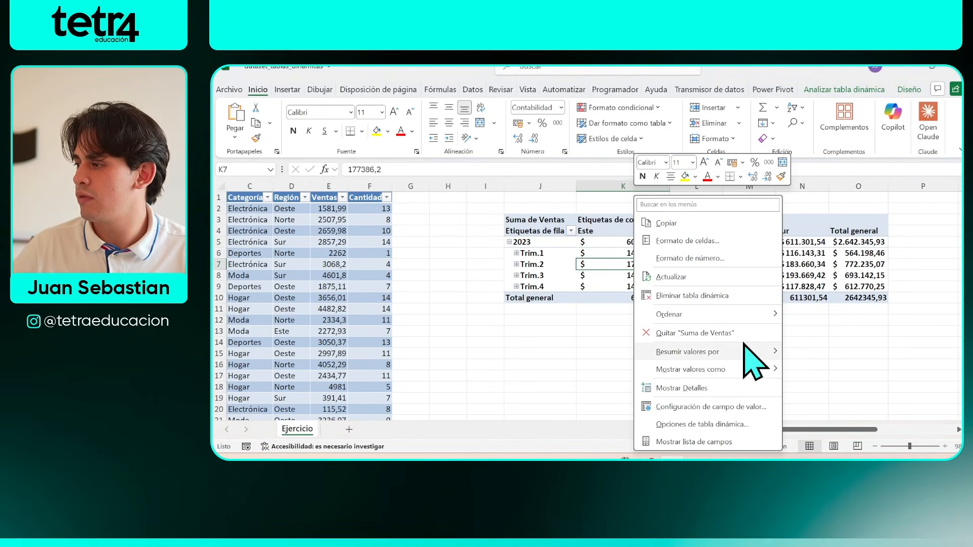
mouse_move(739, 369)
left_click(855, 208)
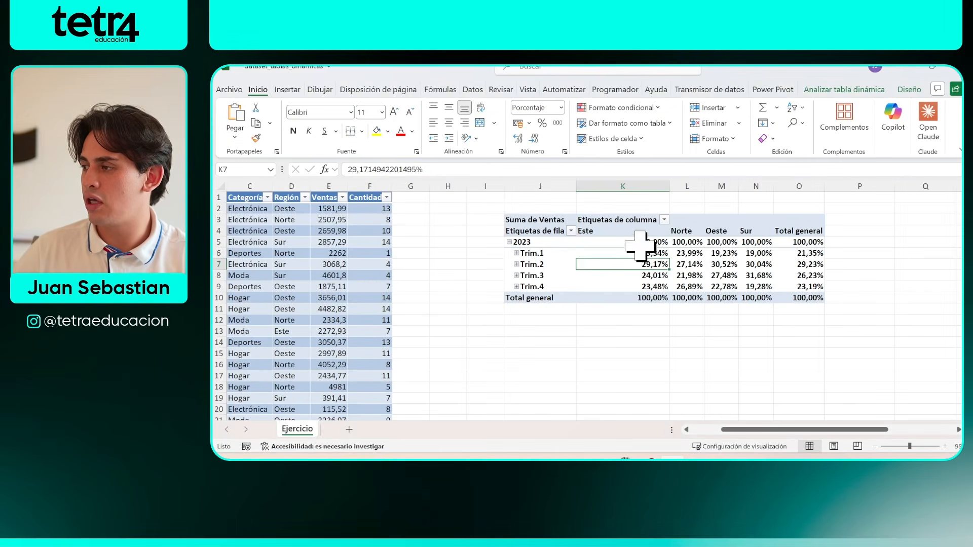
- Examine the column percentages of the four quarters under Este and across the Trim.1 row
left_click_drag(640, 245, 637, 287)
left_click(646, 280)
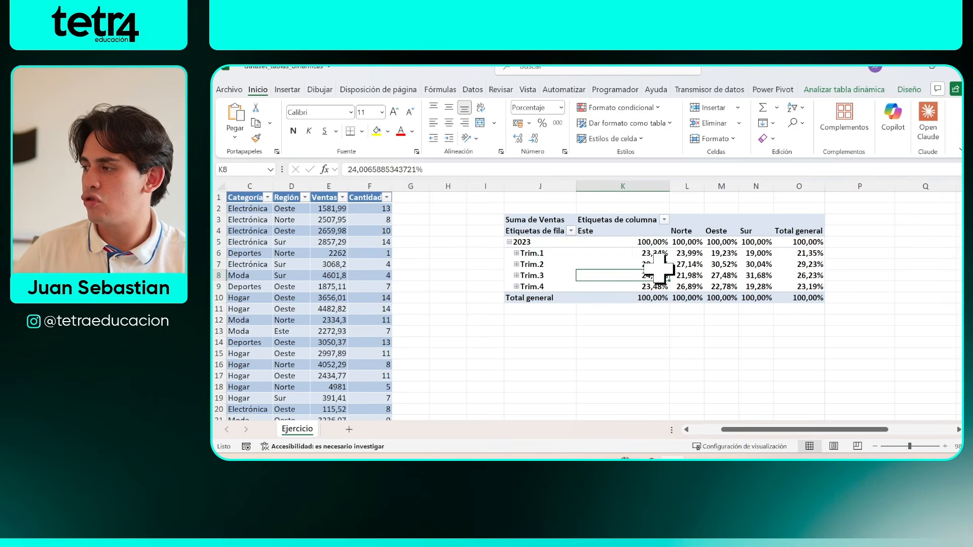
left_click_drag(649, 253, 641, 288)
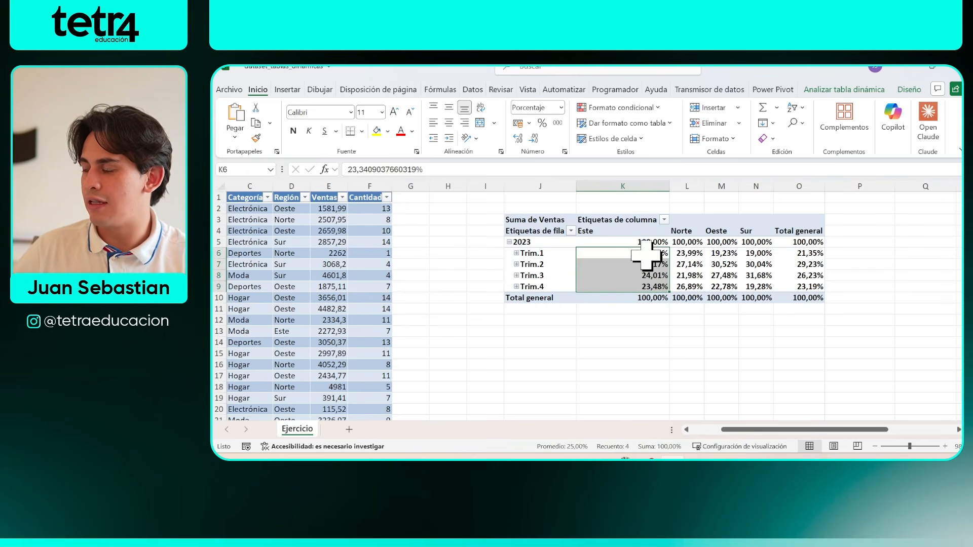
left_click(616, 256)
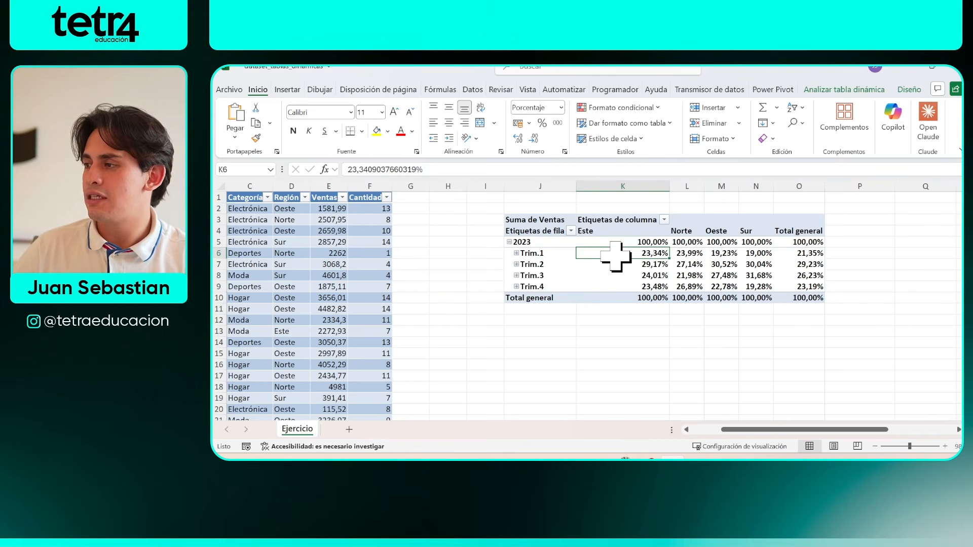
left_click_drag(616, 256, 810, 254)
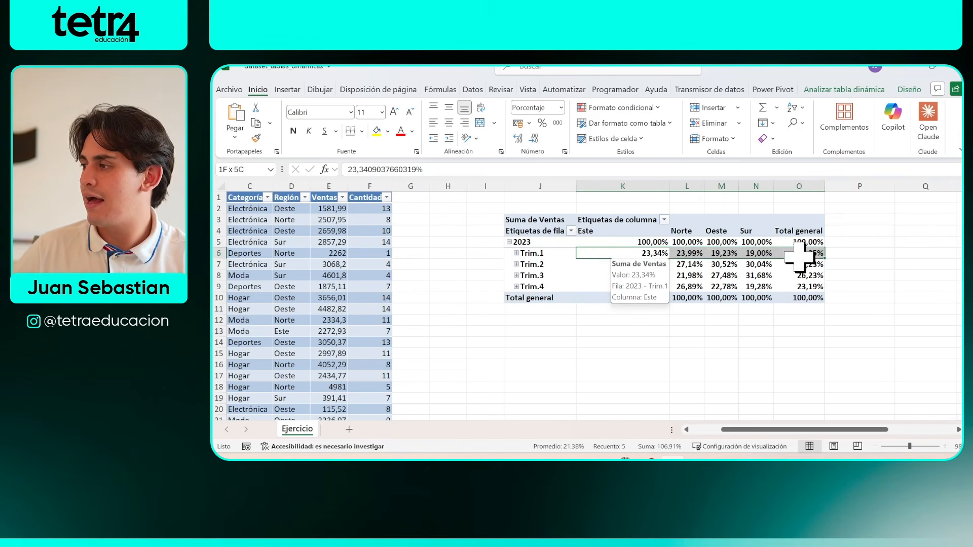
key("ctrl+1")
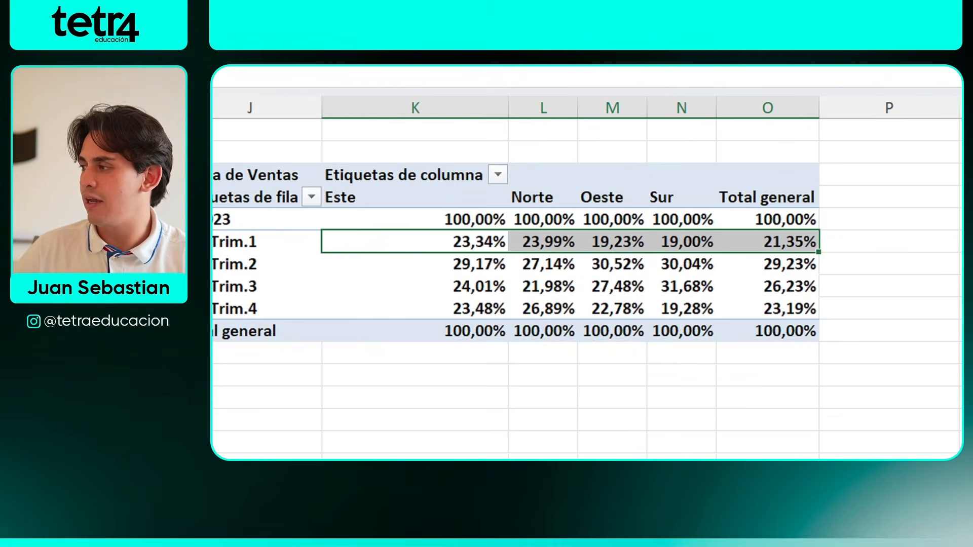
key("Escape")
- Show the pivot table's Suma de Ventas values as % del total de filas
right_click(637, 252)
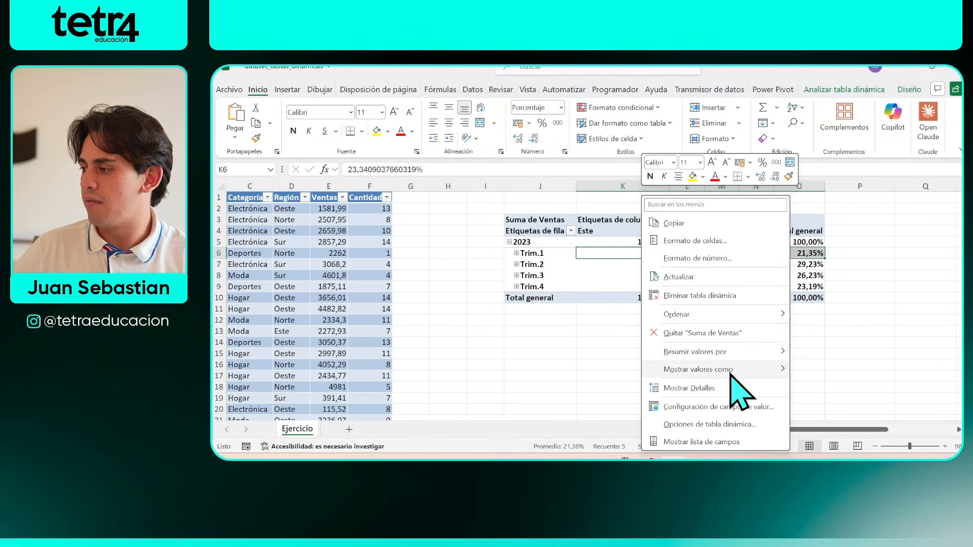
mouse_move(730, 374)
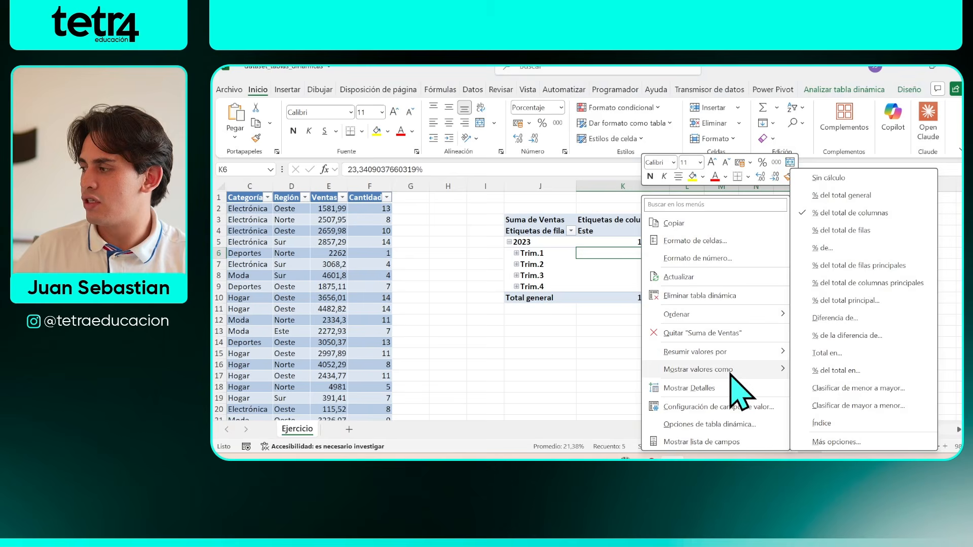
left_click(875, 233)
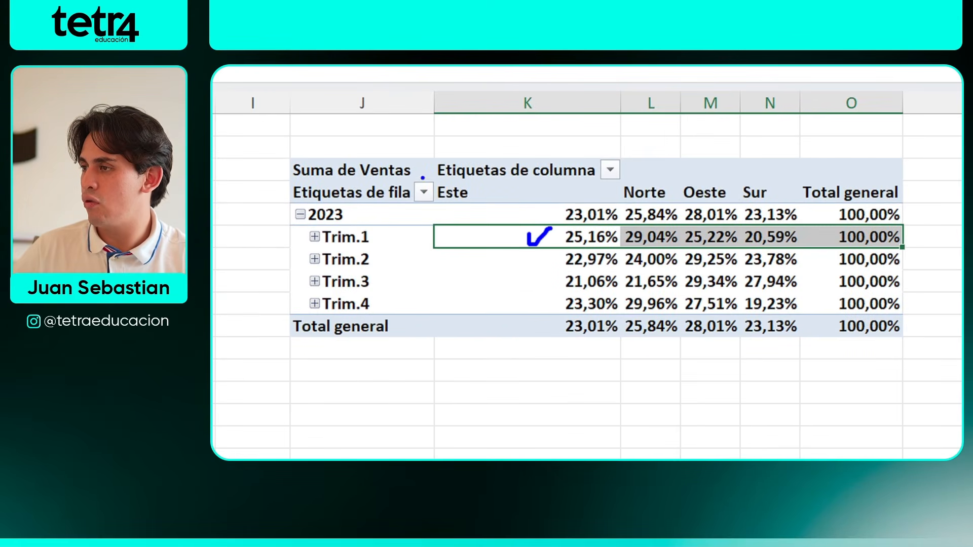
- Examine how the Trim.1 sales are shared among the regions, up to the row's Total general
left_click_drag(621, 199, 695, 199)
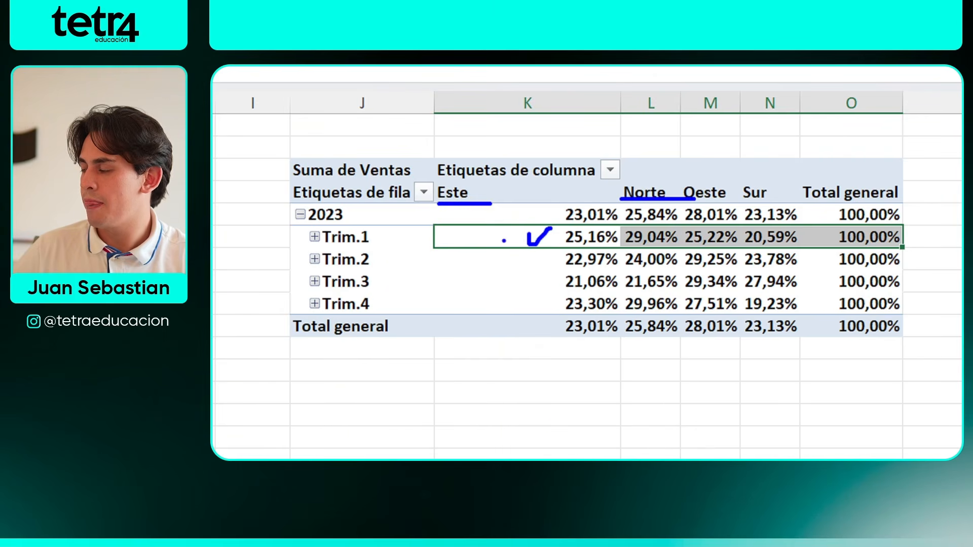
mouse_move(549, 249)
left_mouse_down()
mouse_move(809, 249)
mouse_move(715, 221)
mouse_move(537, 215)
left_mouse_up()
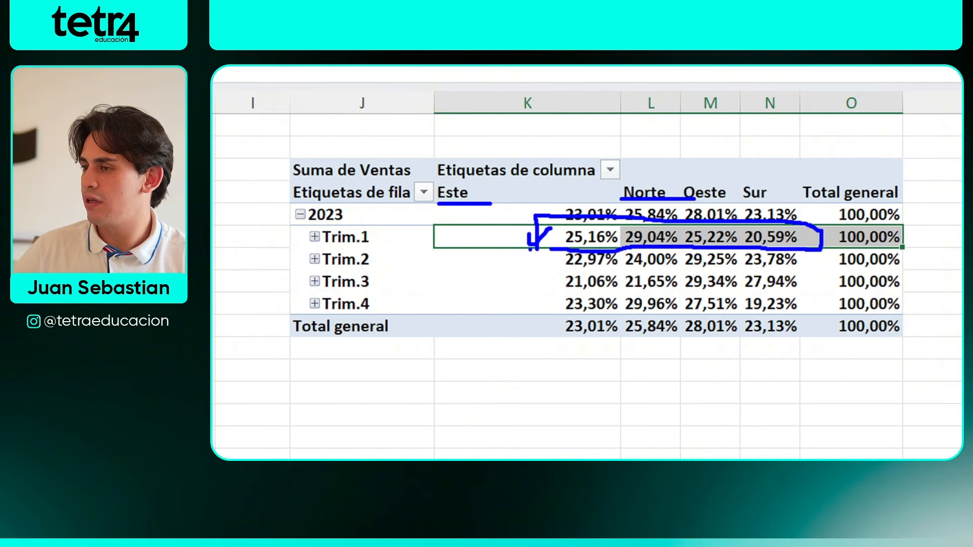
left_click_drag(373, 234, 418, 221)
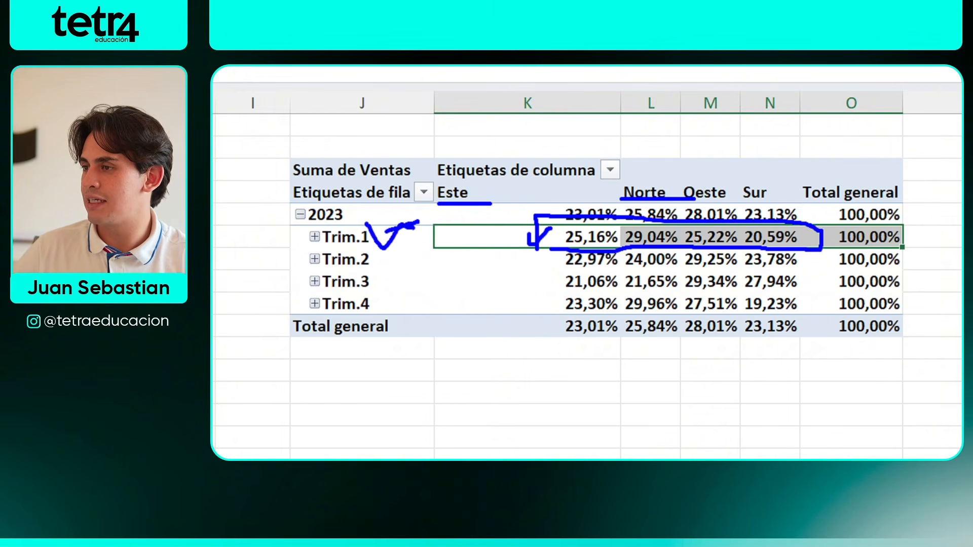
left_click_drag(551, 248, 609, 247)
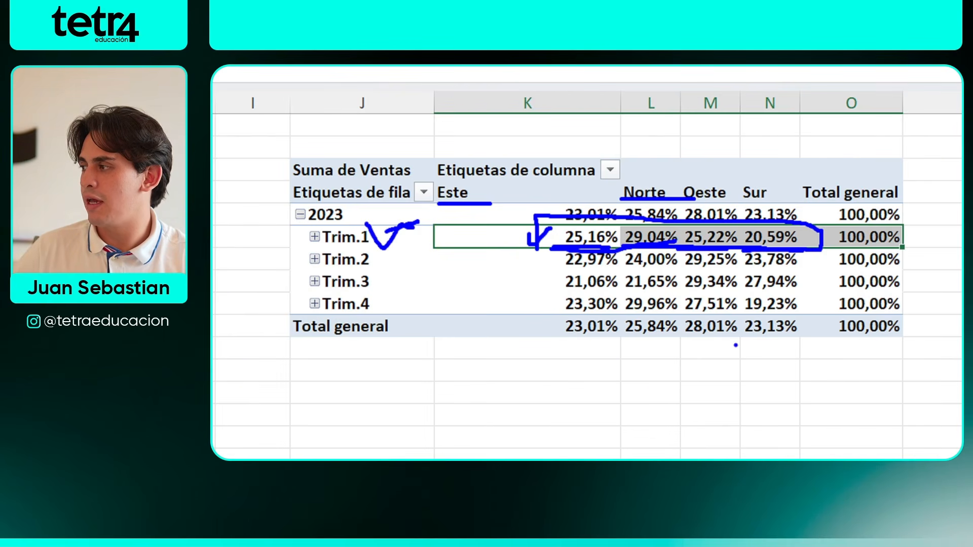
mouse_move(827, 224)
left_mouse_down()
mouse_move(903, 225)
mouse_move(845, 257)
left_mouse_up()
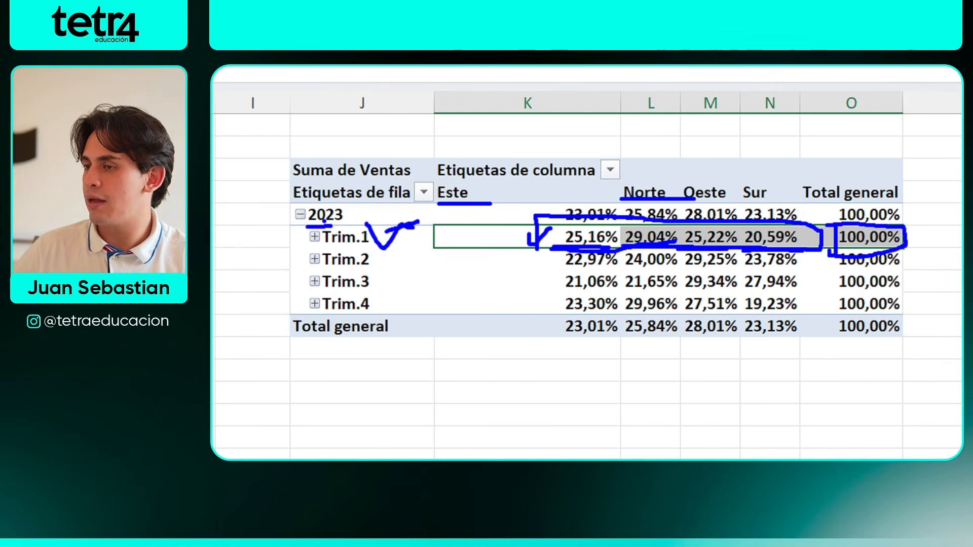
left_click_drag(307, 252, 874, 254)
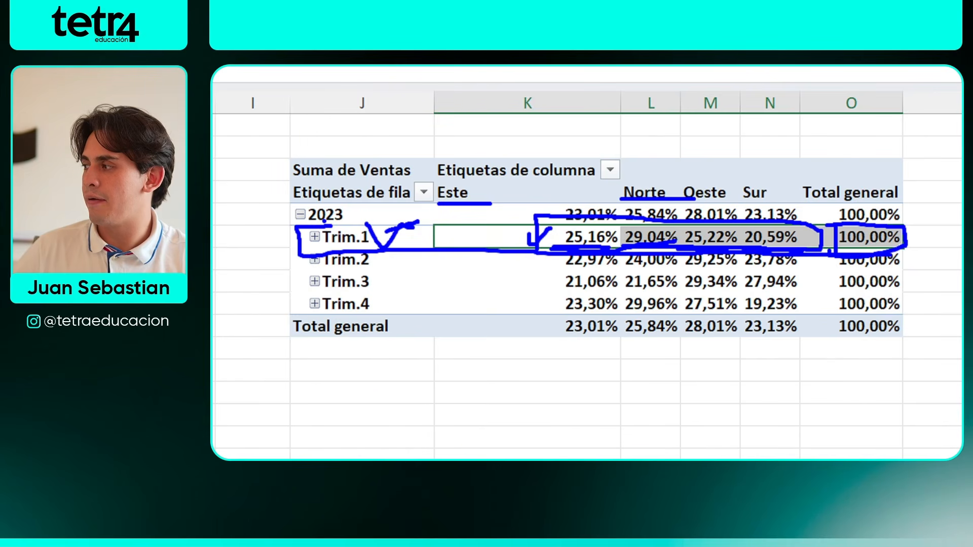
left_click_drag(928, 228, 341, 216)
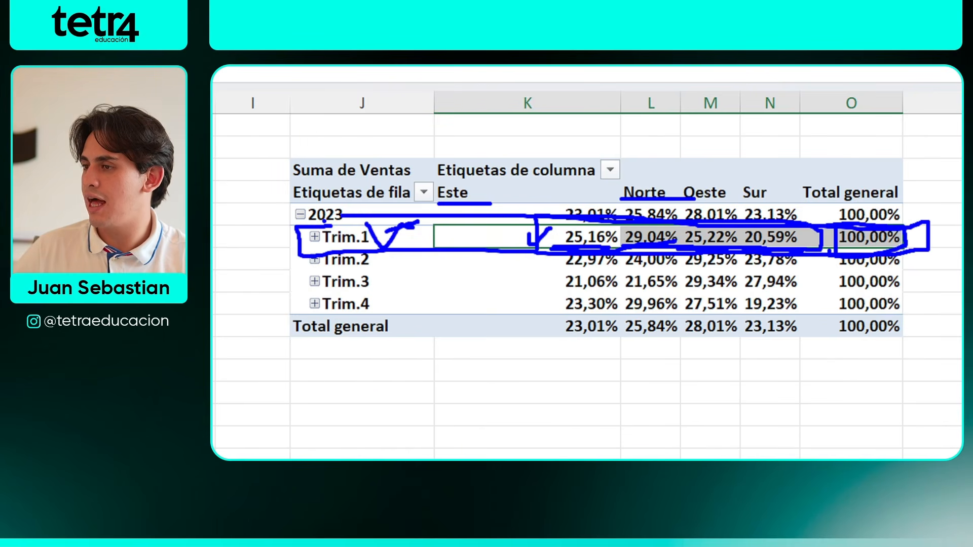
- Compare the row-based percentages of 2023 with the values down the Este column
left_click_drag(251, 225, 304, 202)
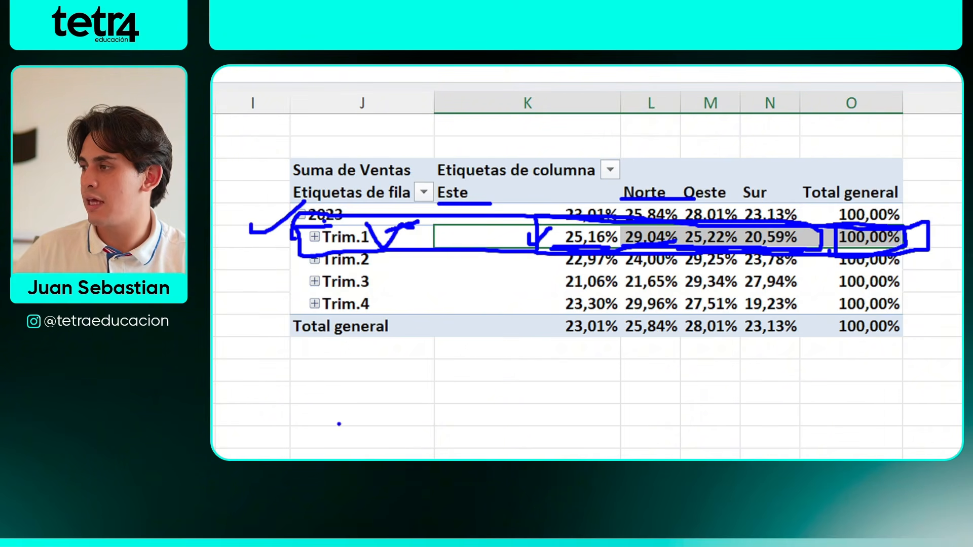
mouse_move(536, 202)
left_mouse_down()
mouse_move(526, 324)
mouse_move(577, 340)
mouse_move(645, 327)
mouse_move(619, 224)
mouse_move(509, 200)
left_mouse_up()
left_click_drag(535, 252, 532, 332)
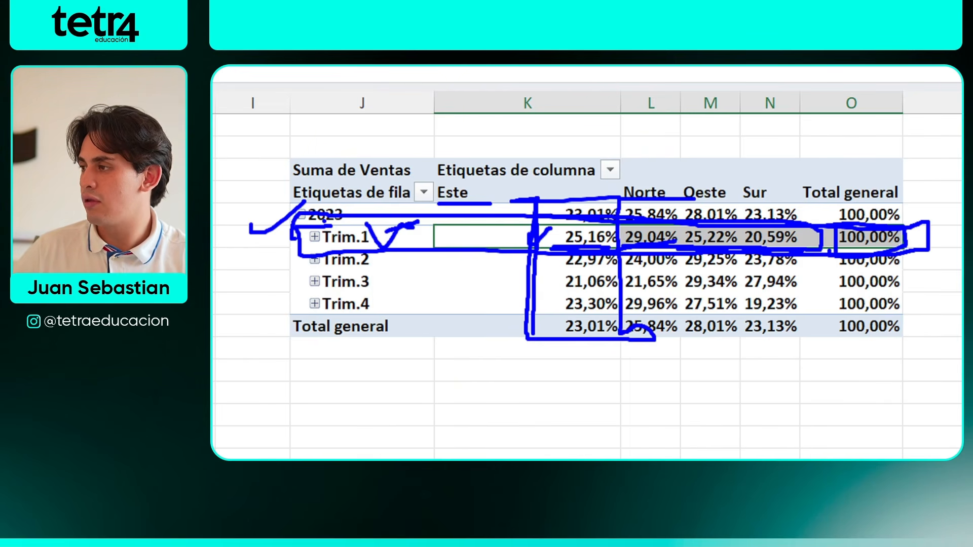
left_click_drag(560, 186, 624, 176)
key("Escape")
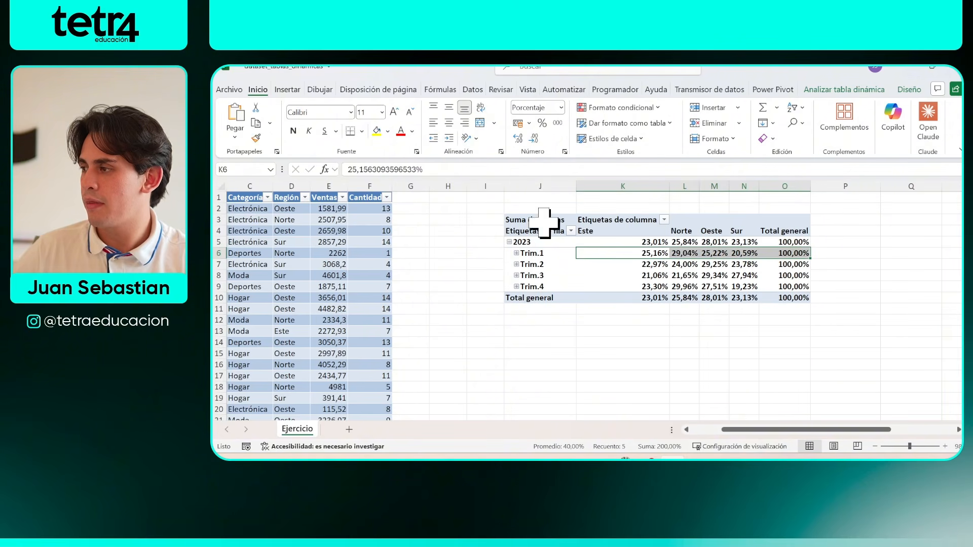
- Copy the whole pivot table and paste a duplicate below it starting at cell J13
left_click_drag(530, 223, 524, 295)
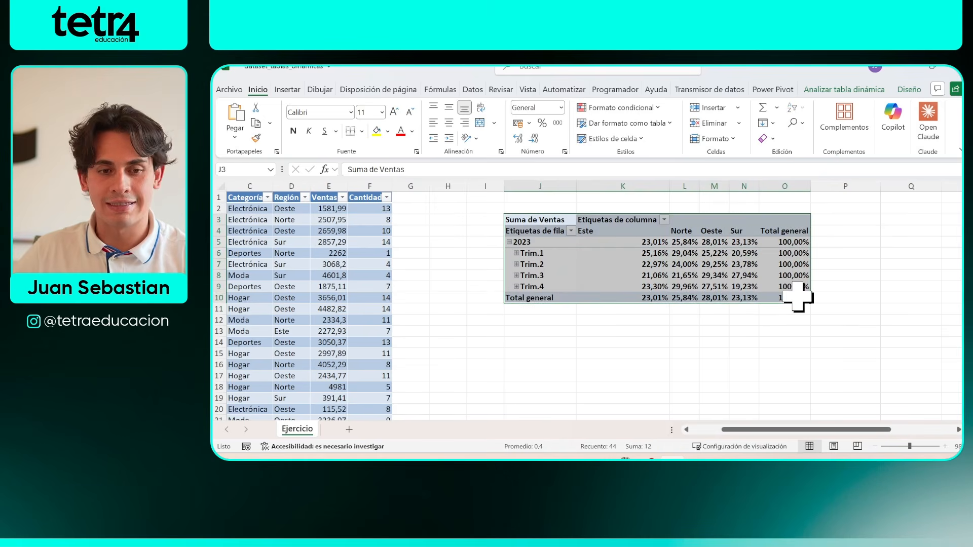
key("ctrl+c")
left_click(540, 342)
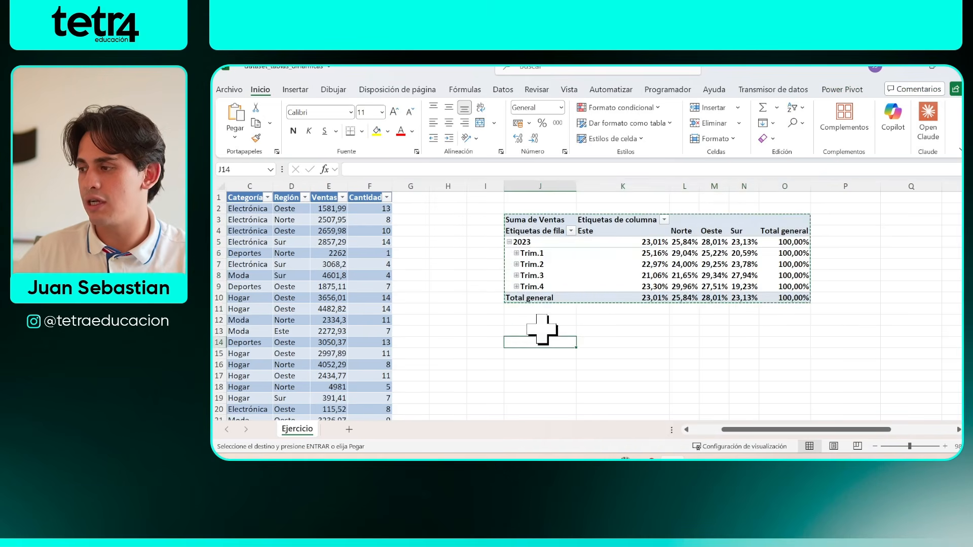
left_click(542, 330)
key("ctrl+v")
left_click(674, 354)
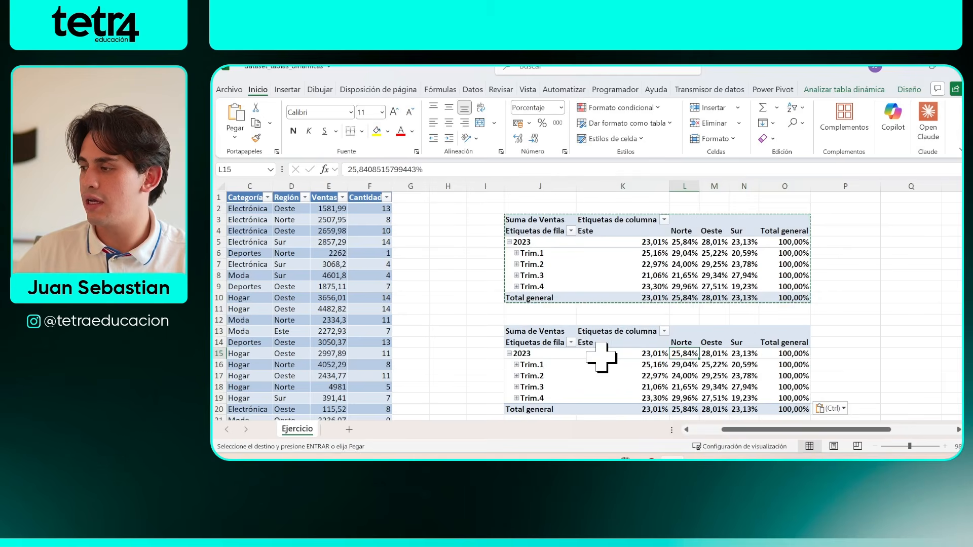
scroll(555, 323, "down", 1)
scroll(547, 329, "up", 1)
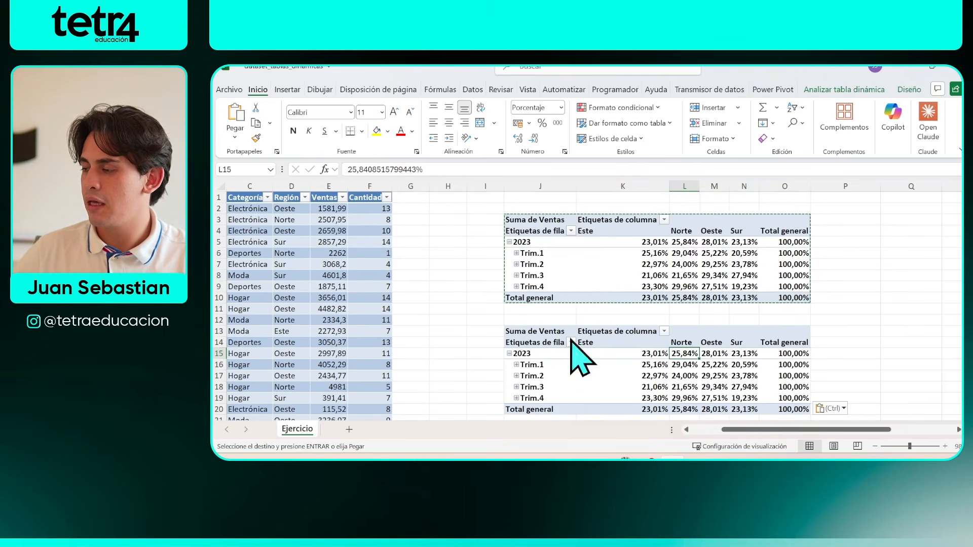
- Check the Campos Calculados trick on the Gemini page in the browser and return to the Excel workbook
left_click(551, 364)
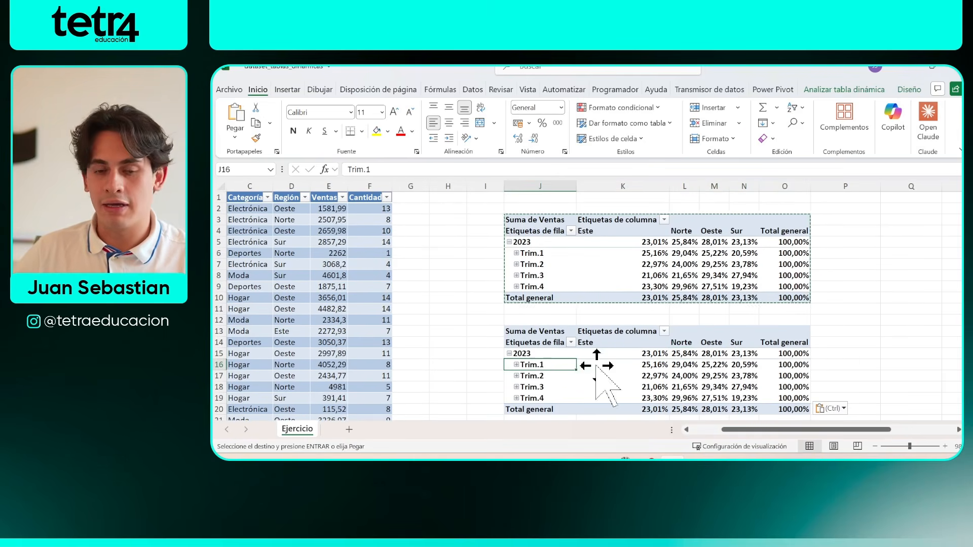
mouse_move(625, 458)
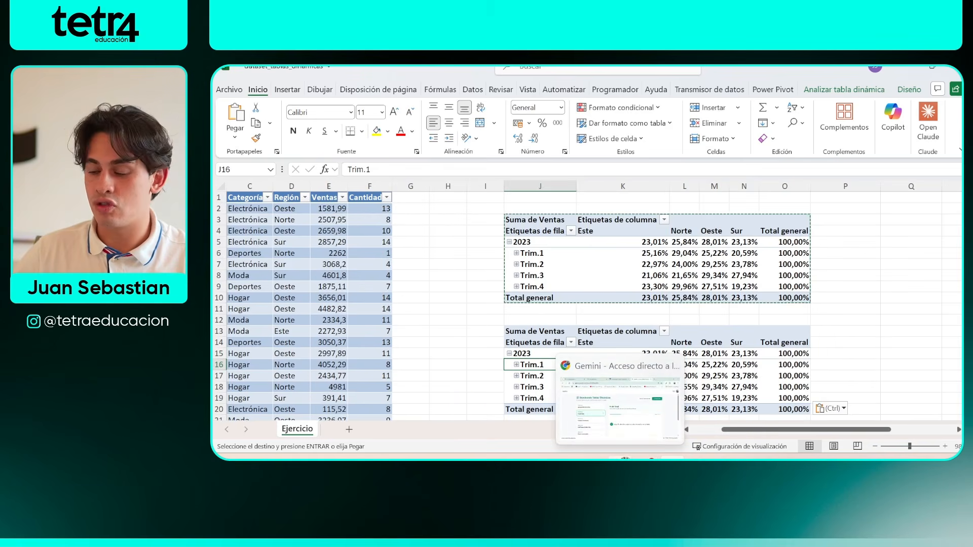
left_click(639, 441)
left_click(430, 324)
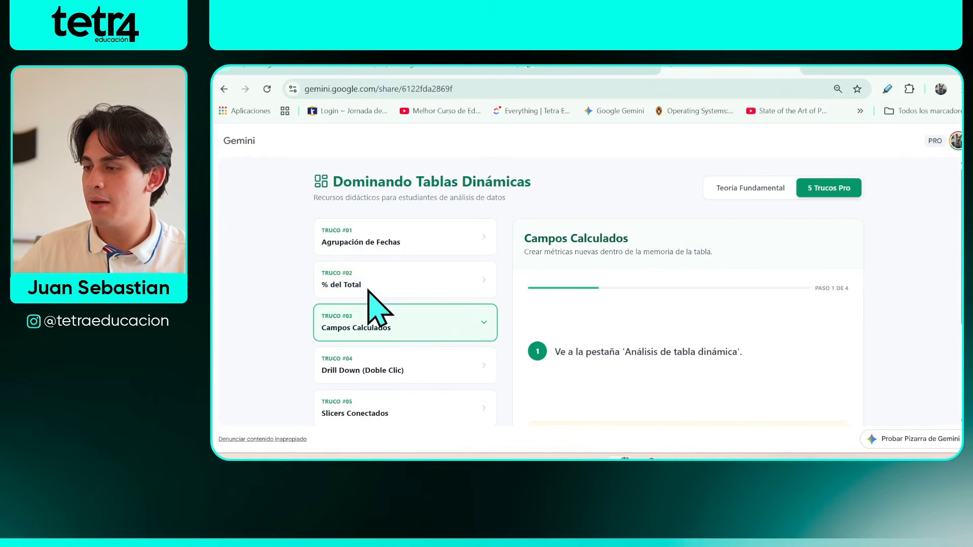
left_click(911, 70)
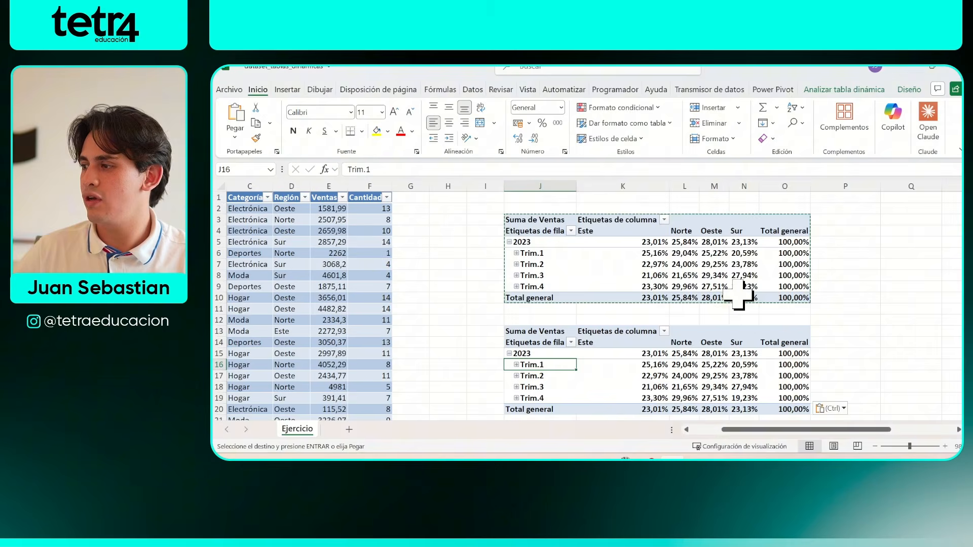
- Open the detail records behind the Trim.2 Este value of the copied pivot table, and return to the Ejercicio sheet
left_click(598, 389)
left_click(605, 376)
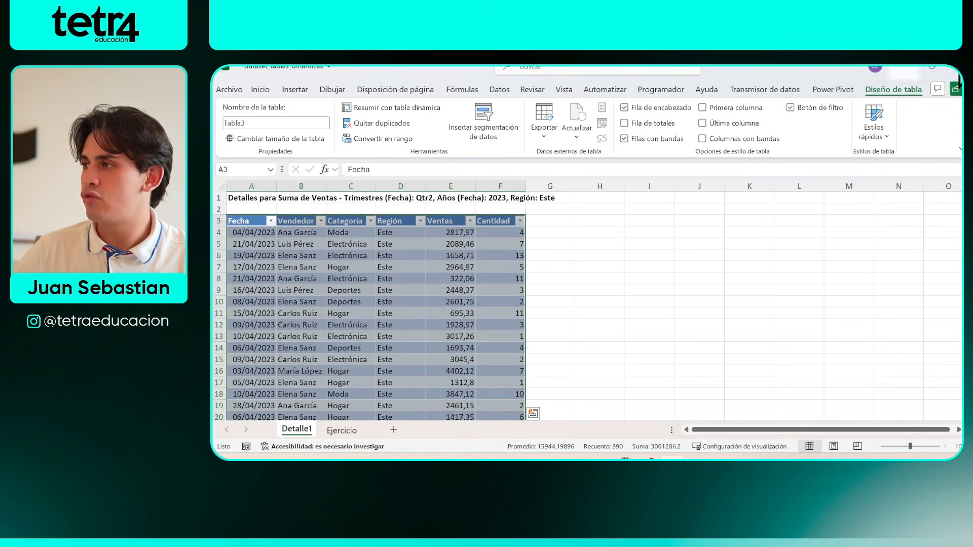
left_click(325, 432)
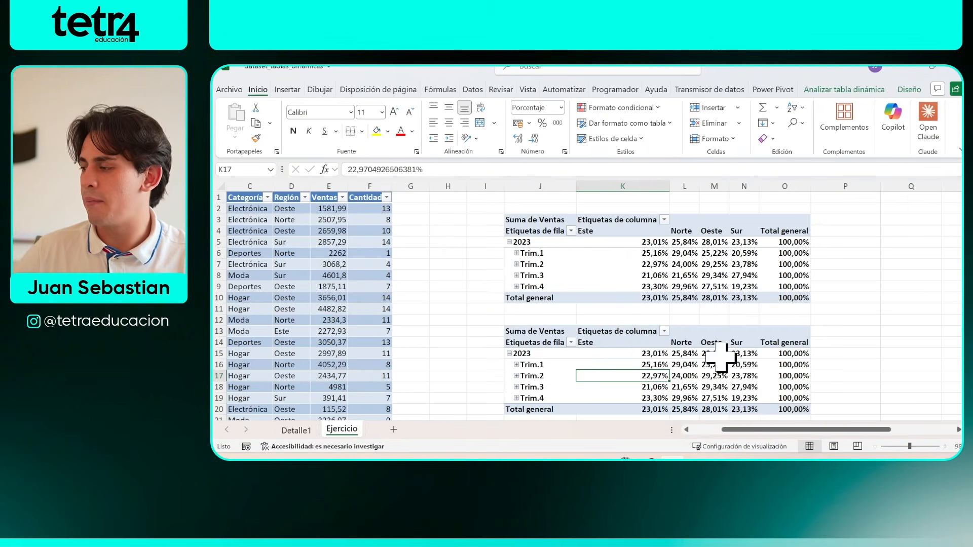
- Display the field list for the original pivot table on the Ejercicio sheet
left_click_drag(797, 430, 805, 430)
scroll(719, 375, "down", 1)
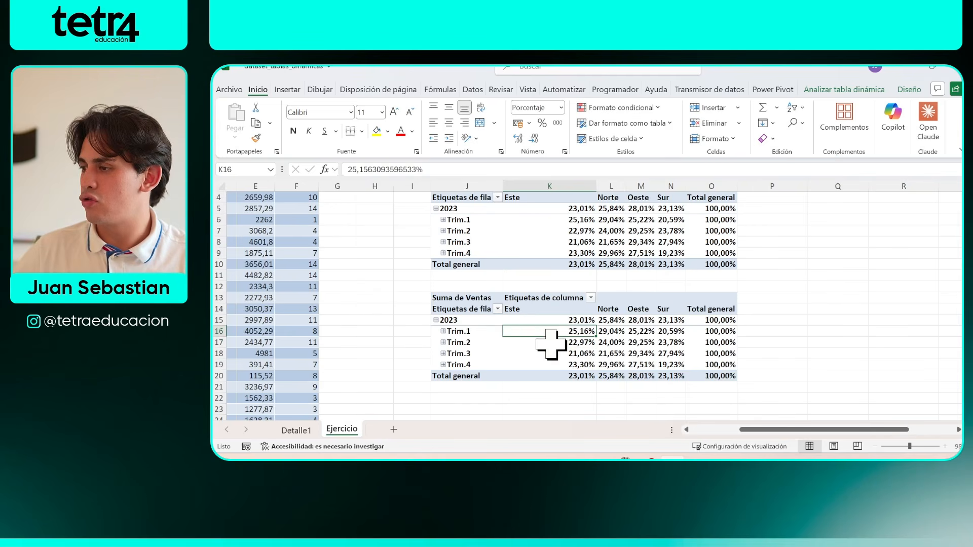
left_click(456, 376)
left_click(433, 375)
left_click(494, 231)
left_click(567, 231)
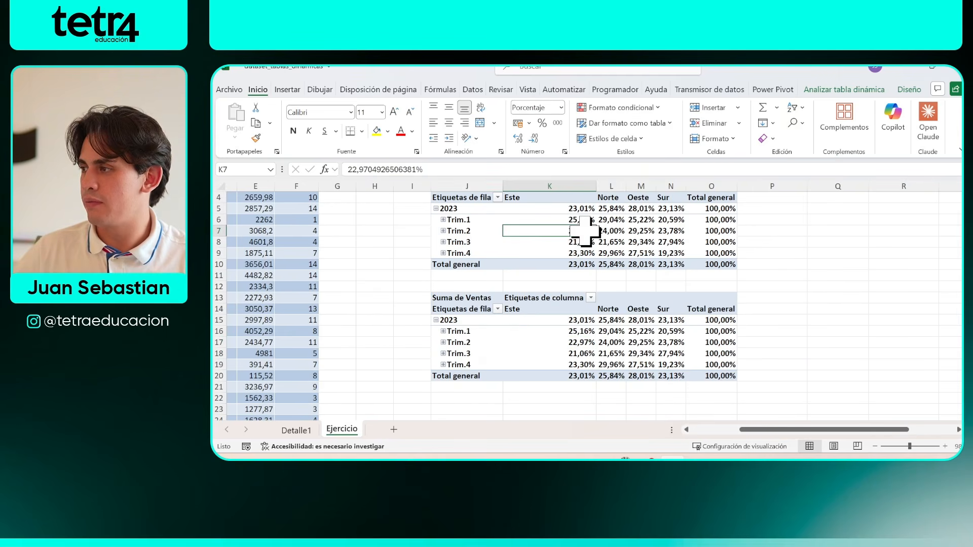
left_click(863, 91)
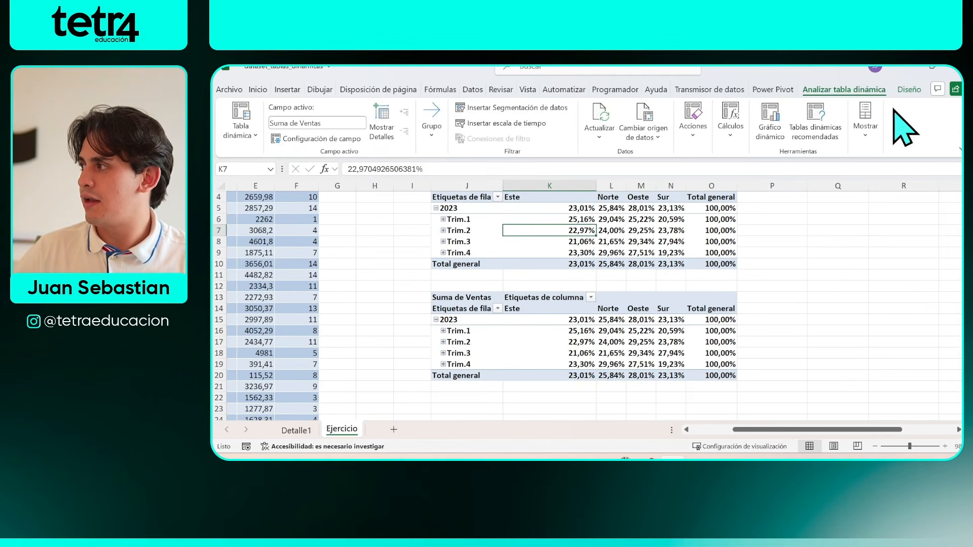
left_click(909, 90)
left_click(853, 90)
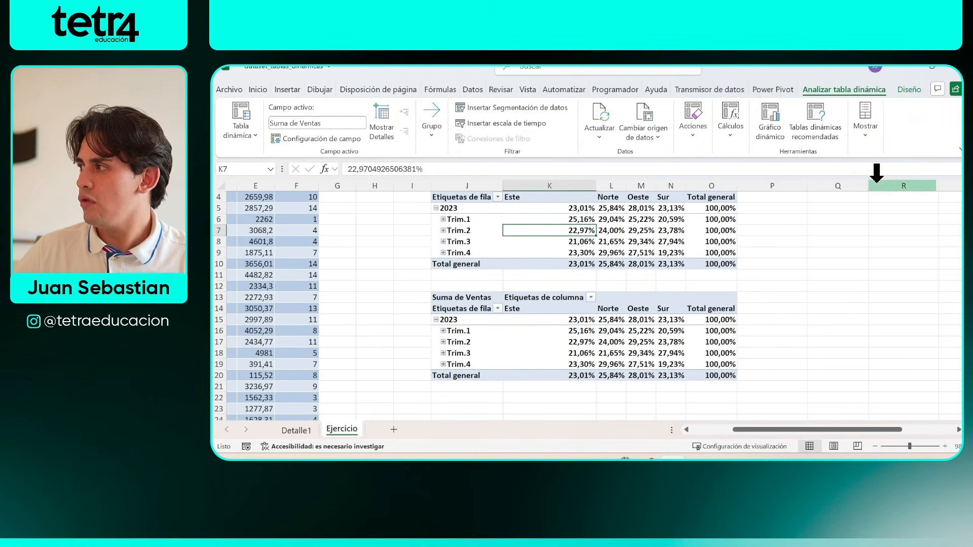
left_click(865, 126)
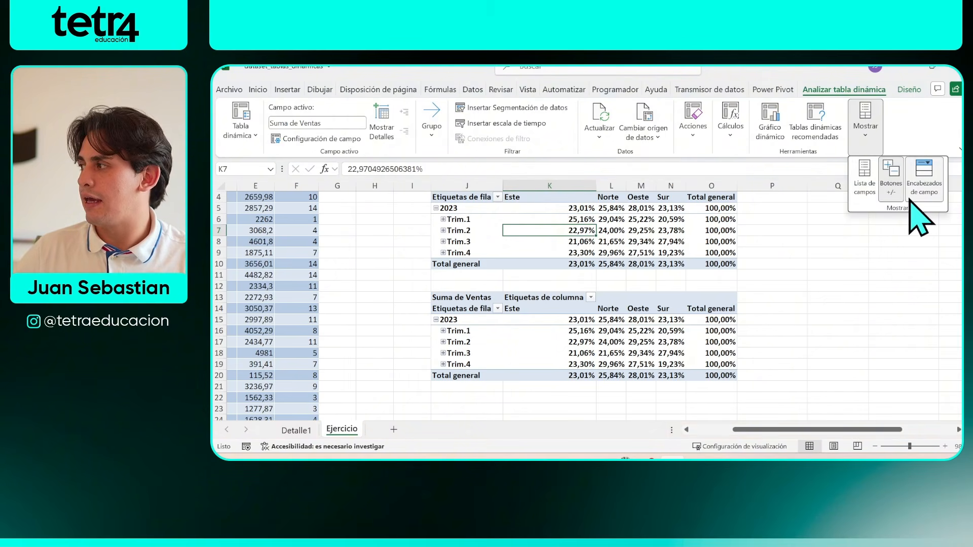
left_click(868, 191)
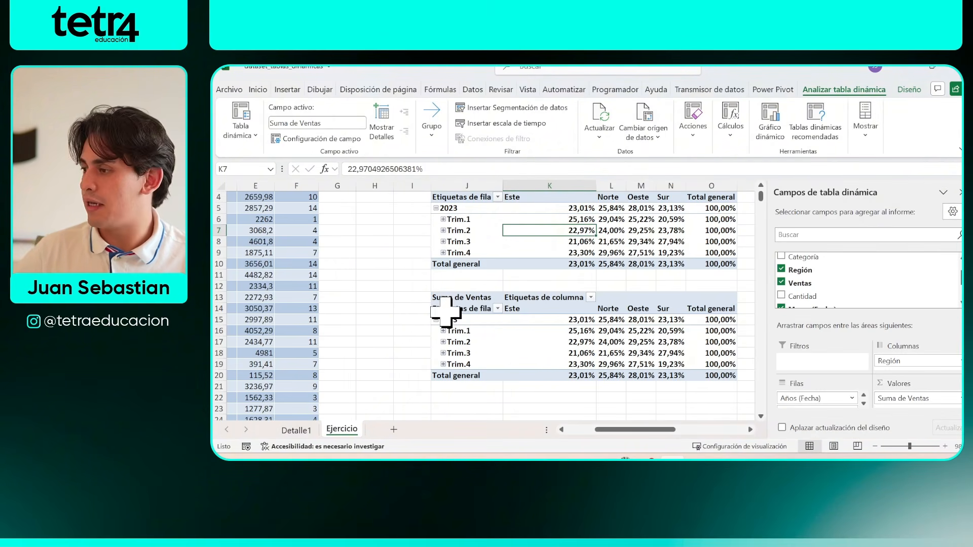
- Remove Suma de Ventas from the values area of the copied pivot table
left_click(494, 320)
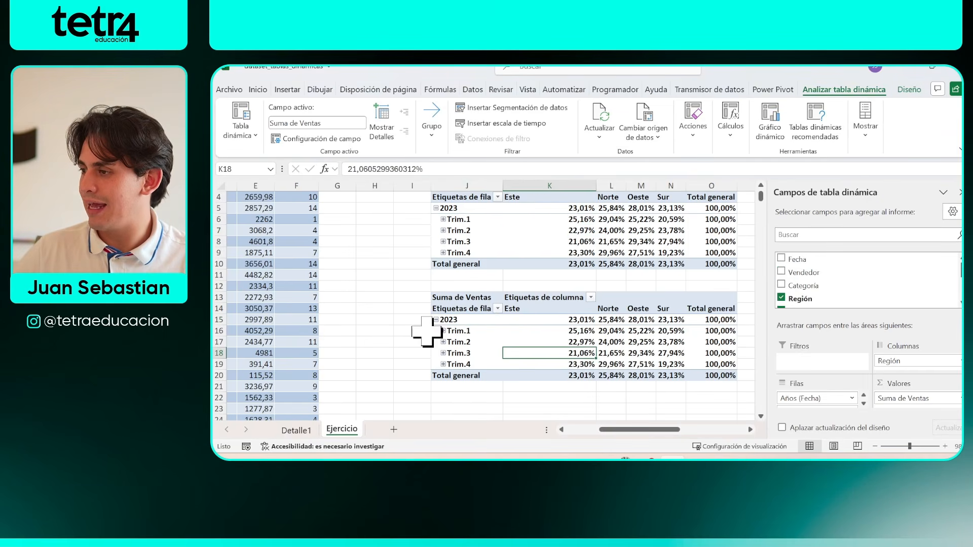
left_click_drag(492, 300, 669, 380)
left_click(641, 353)
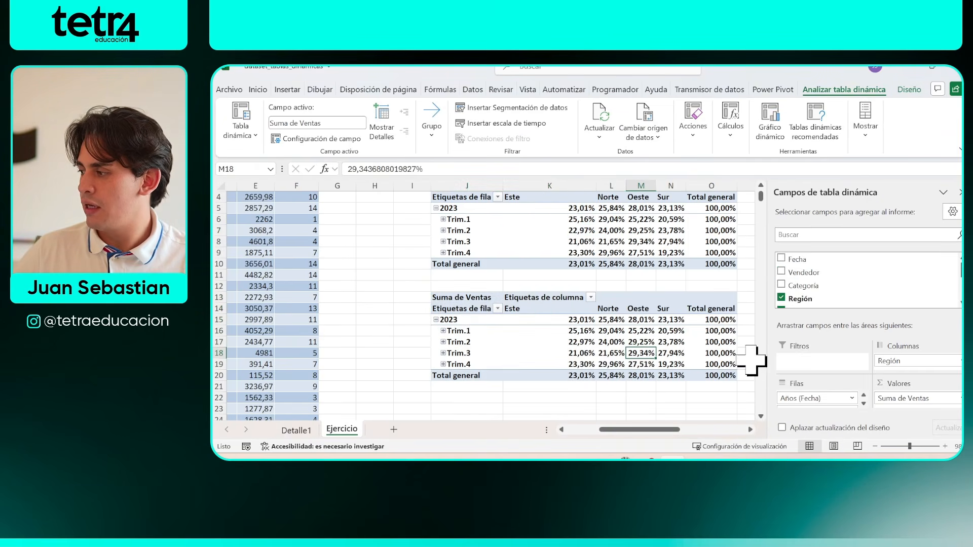
left_click(907, 398)
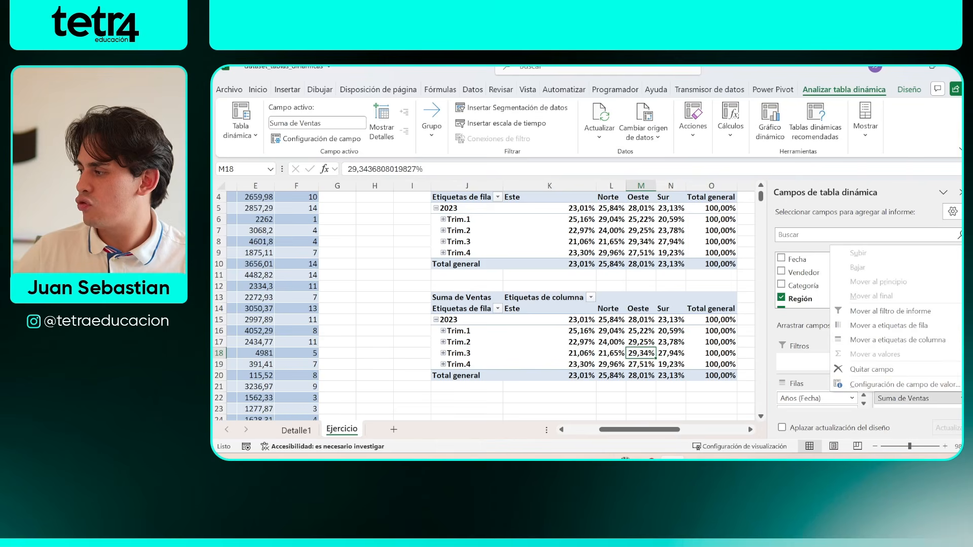
left_click(912, 388)
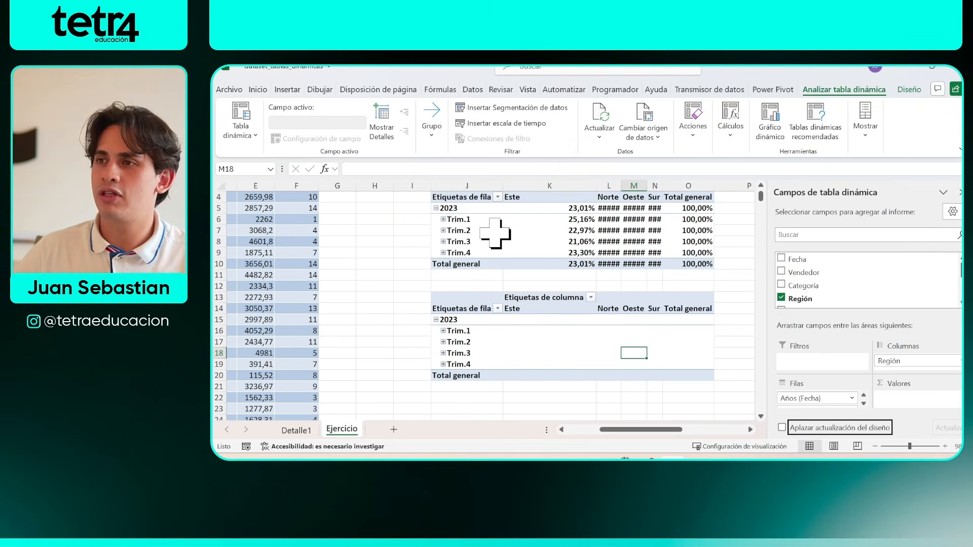
left_click(638, 330)
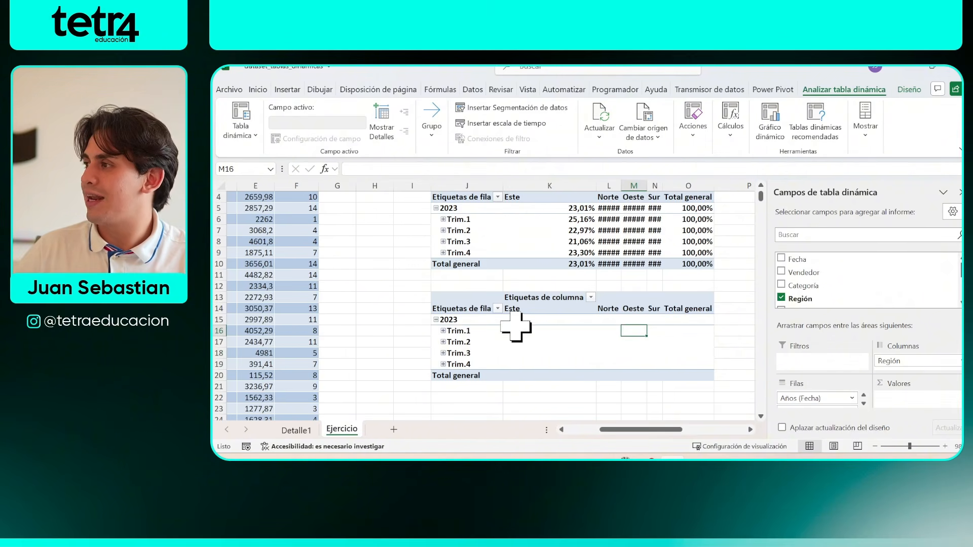
left_click(594, 342)
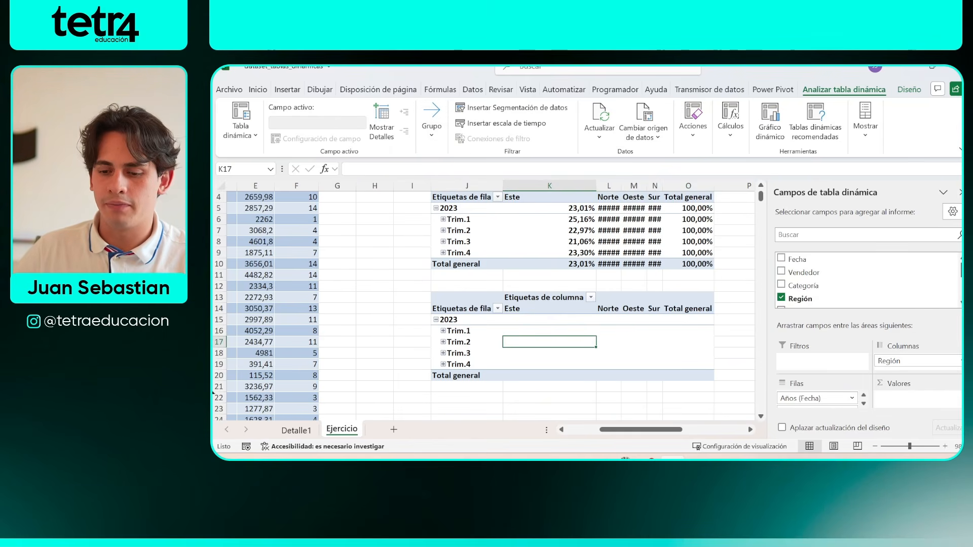
left_click(213, 394)
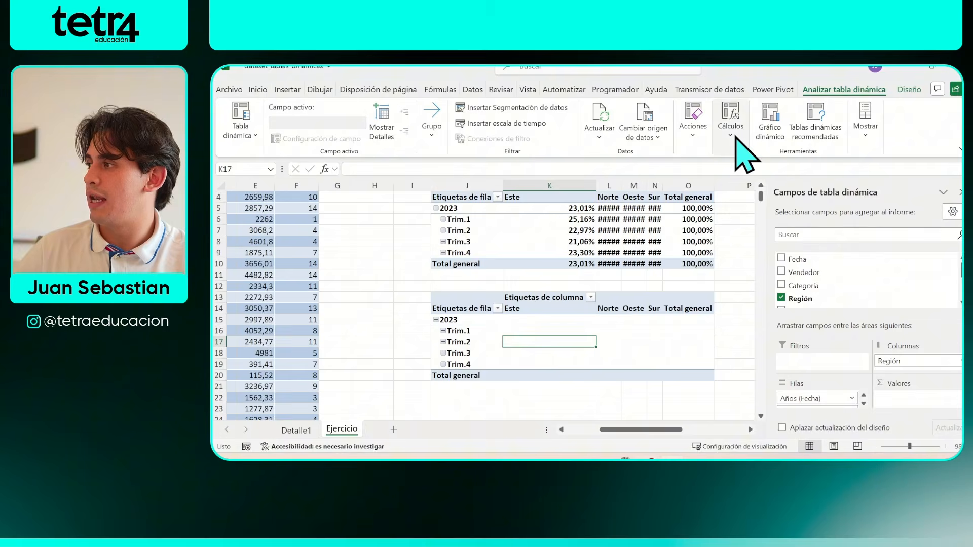
left_click(734, 133)
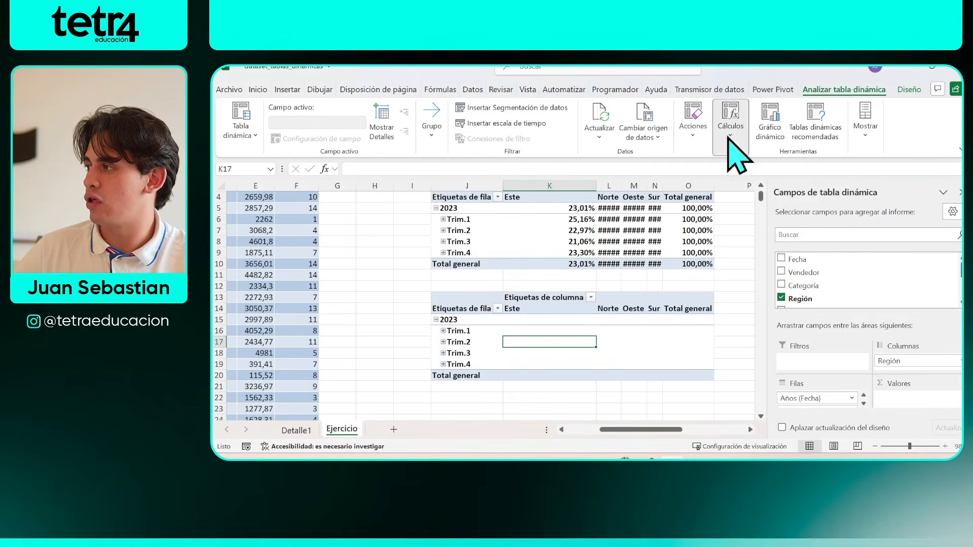
left_click(730, 135)
left_click(747, 178)
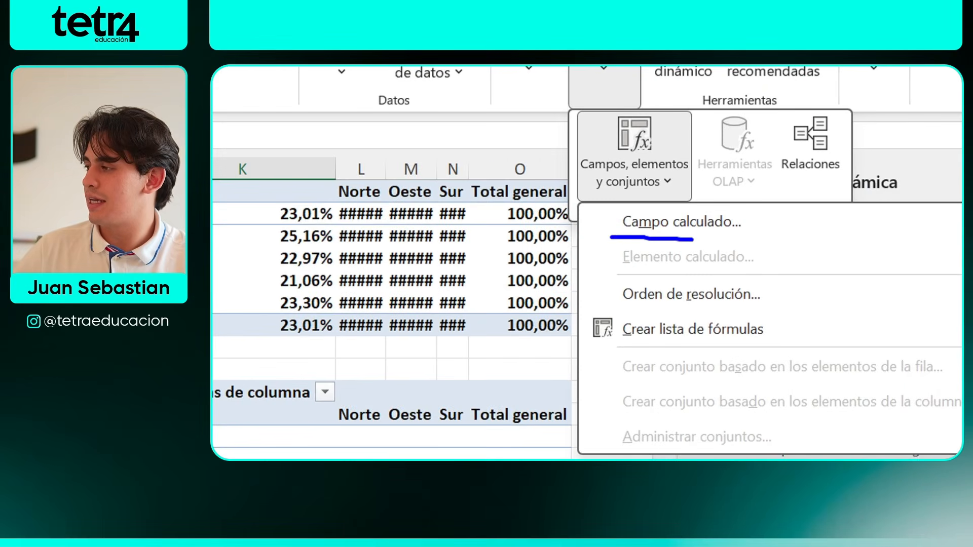
left_click_drag(604, 202, 608, 226)
key("Escape")
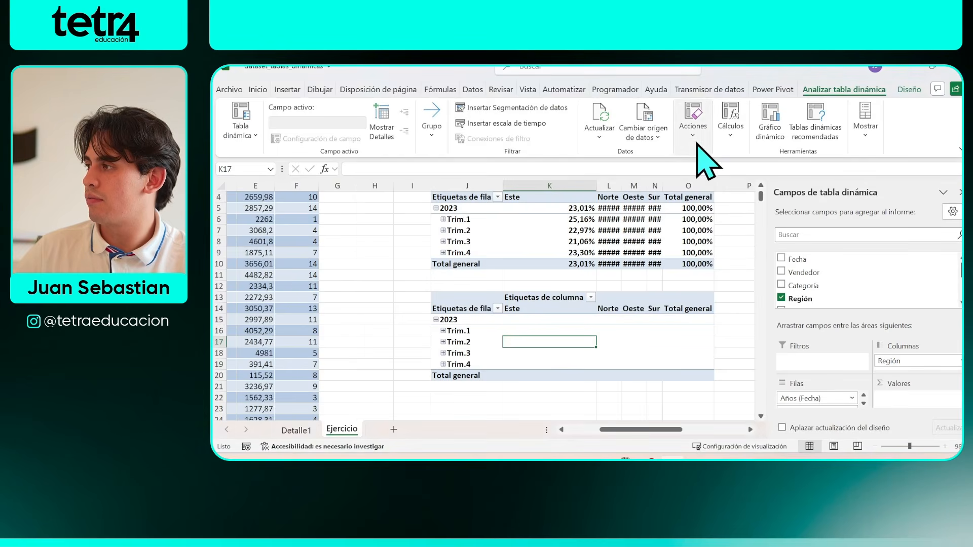
left_click(695, 142)
left_click(722, 191)
left_click(690, 188)
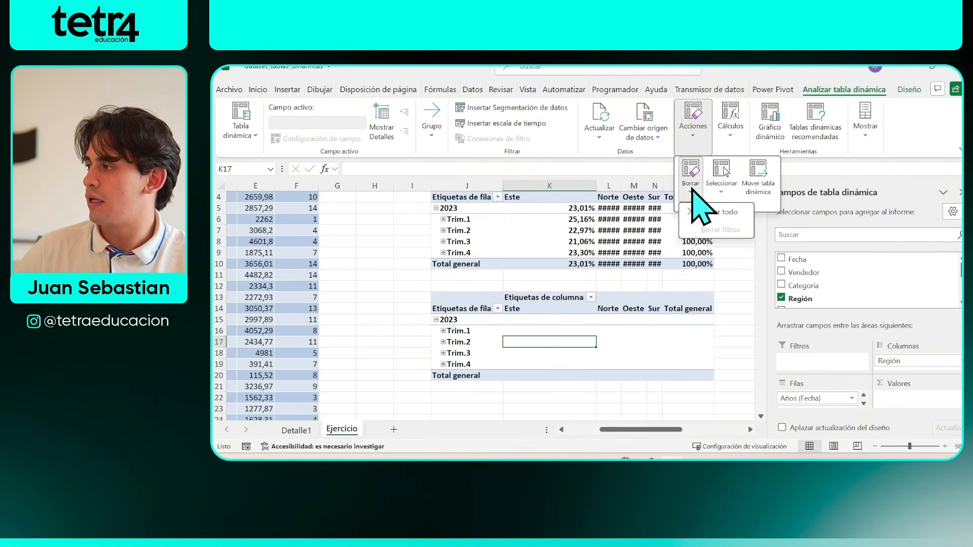
left_click(698, 142)
- Add a calculated field named Comision with the formula Ventas*0,05 to the copied pivot table
left_click(732, 140)
left_click(747, 183)
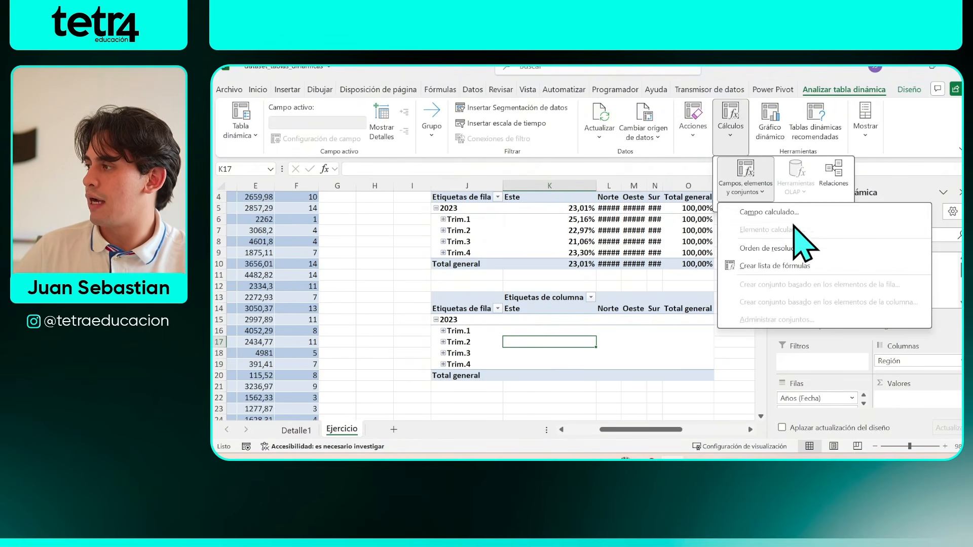
left_click(799, 211)
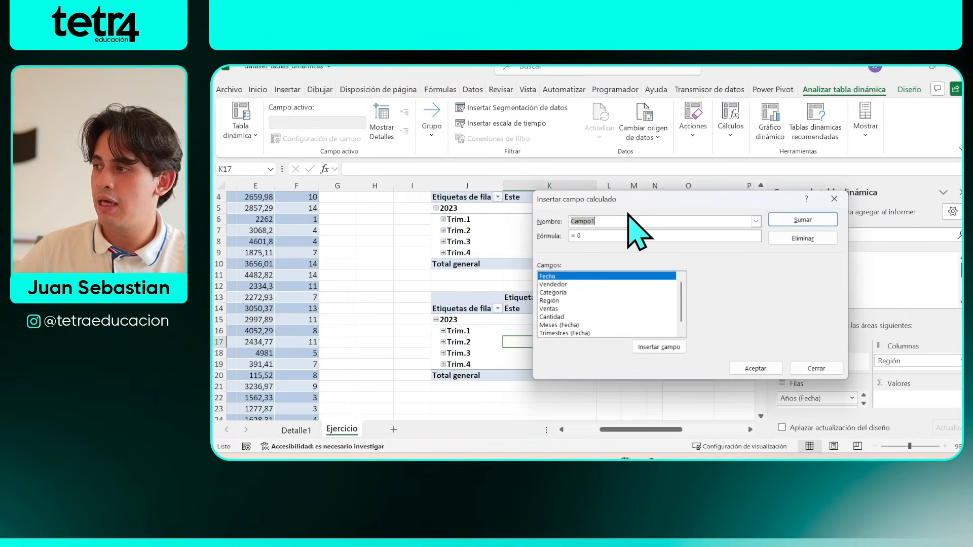
left_click(451, 155)
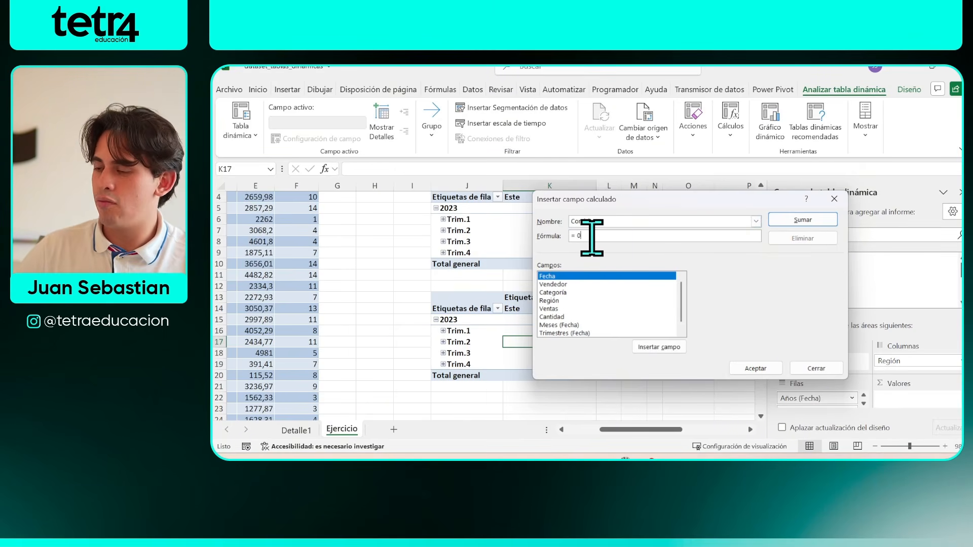
double_click(550, 308)
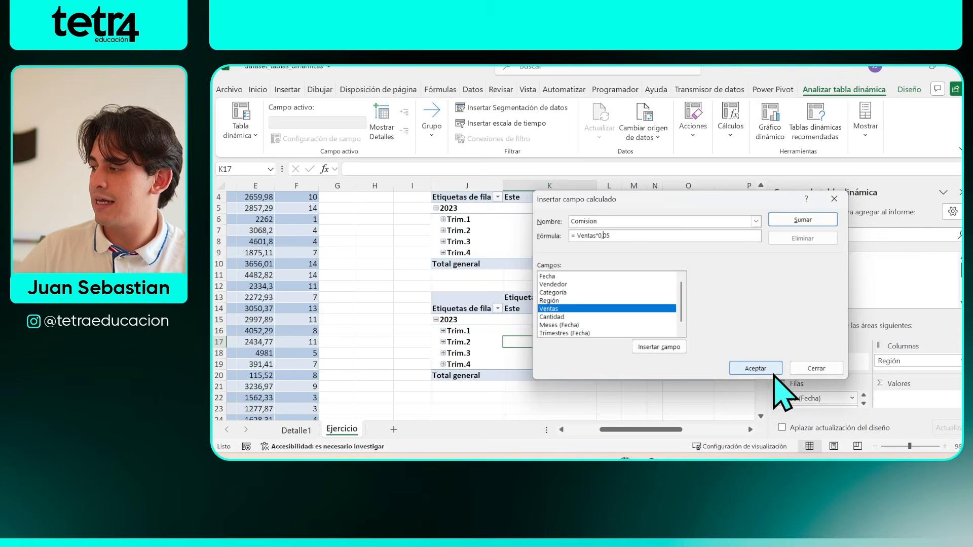
left_click(740, 372)
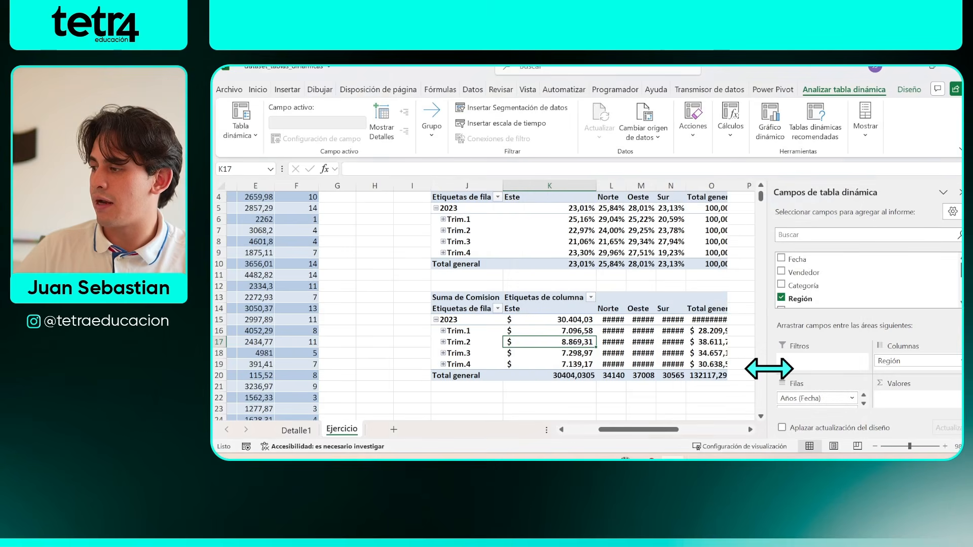
- Fit the widths of the Norte, Oeste, Sur and Total general columns to their contents
double_click(627, 189)
left_click(679, 186)
double_click(674, 186)
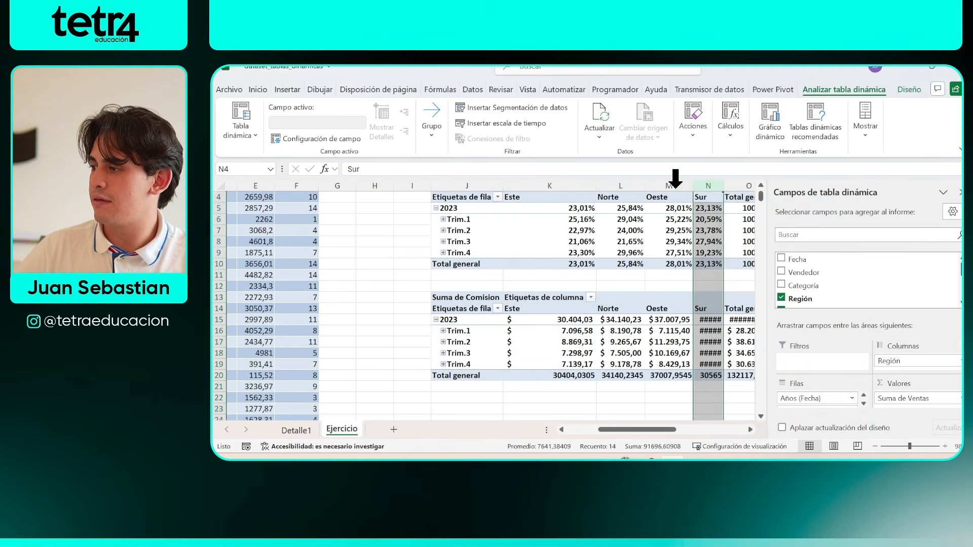
double_click(723, 186)
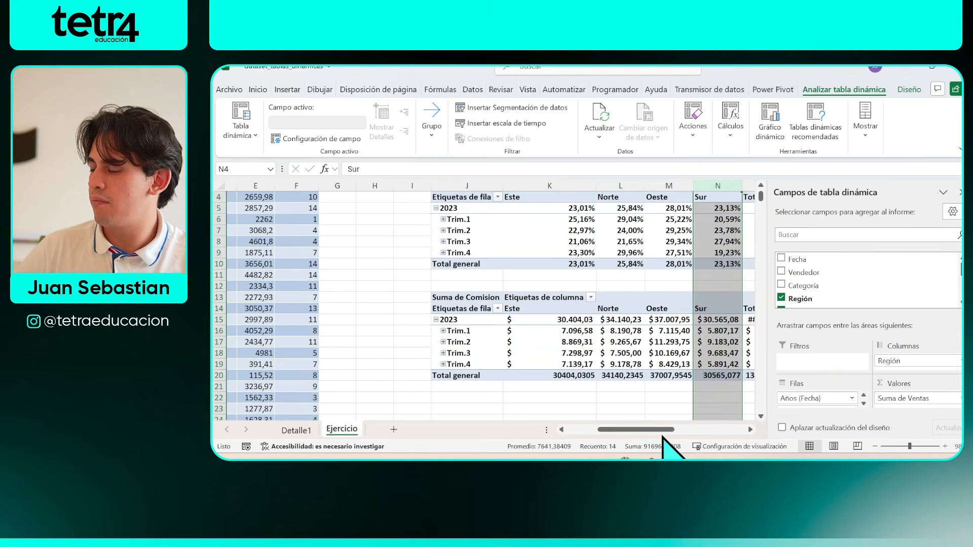
left_click_drag(663, 429, 682, 430)
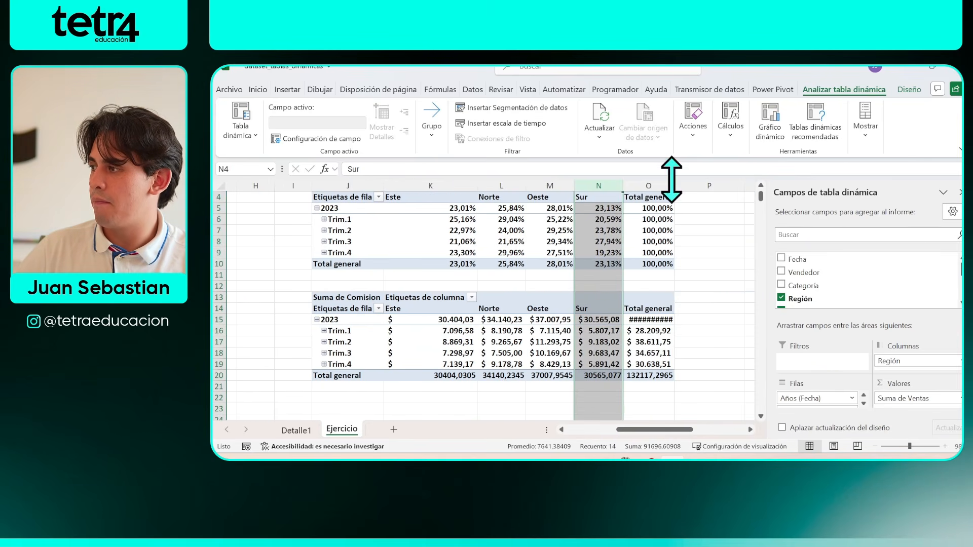
double_click(674, 186)
left_click(441, 353)
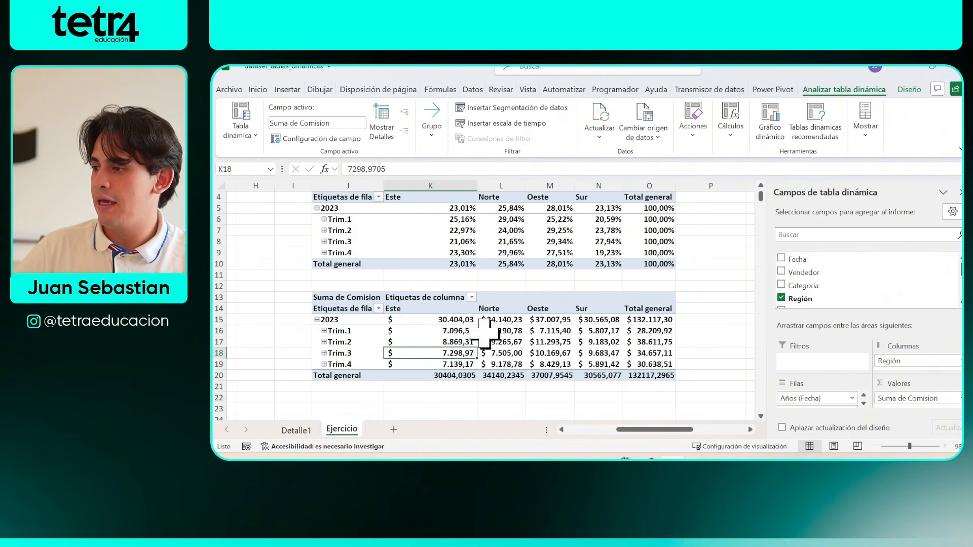
scroll(484, 332, "up", 1)
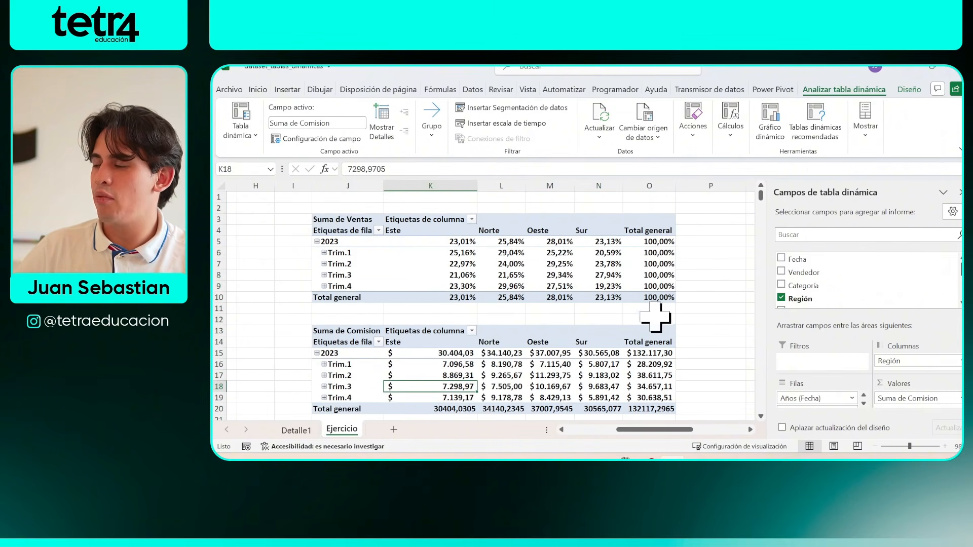
mouse_move(674, 456)
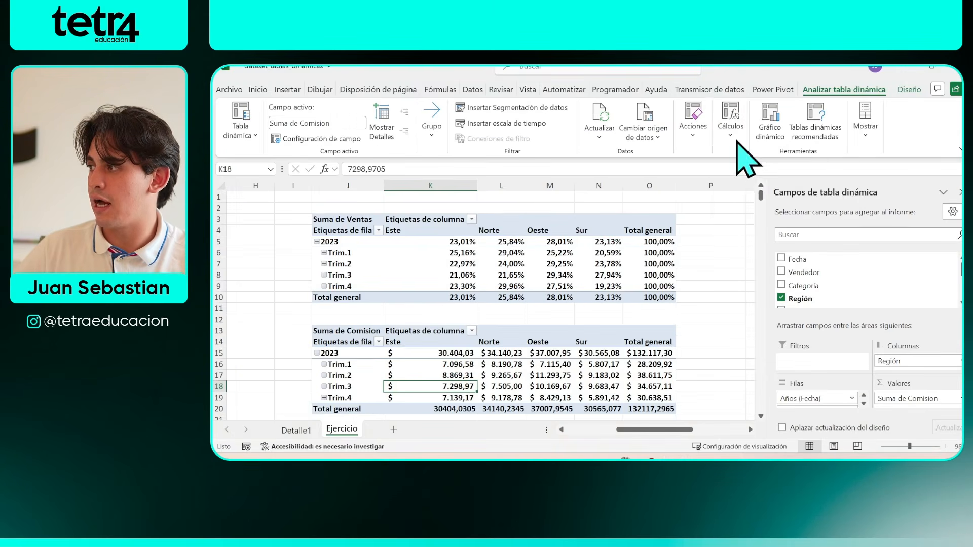
left_click(734, 117)
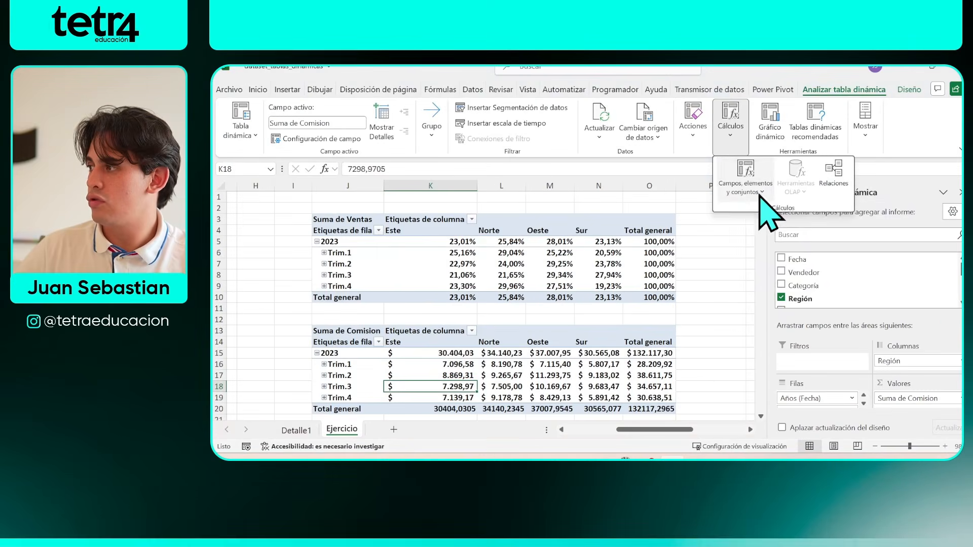
left_click(760, 196)
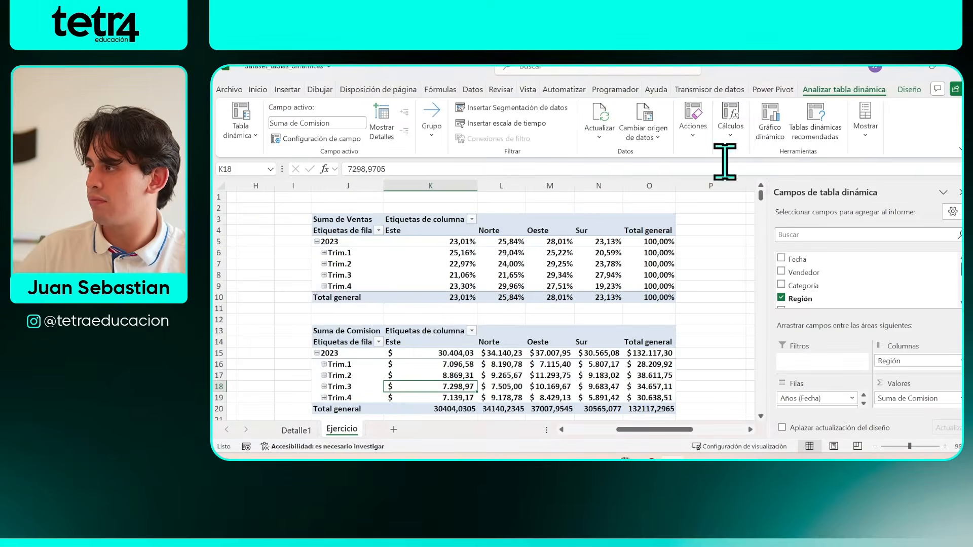
left_click(661, 8)
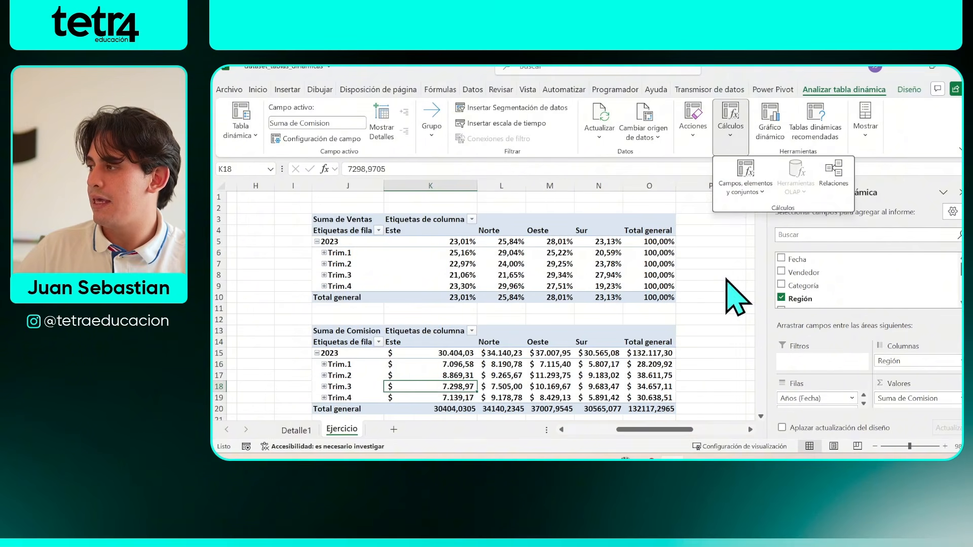
key("Escape")
mouse_move(386, 278)
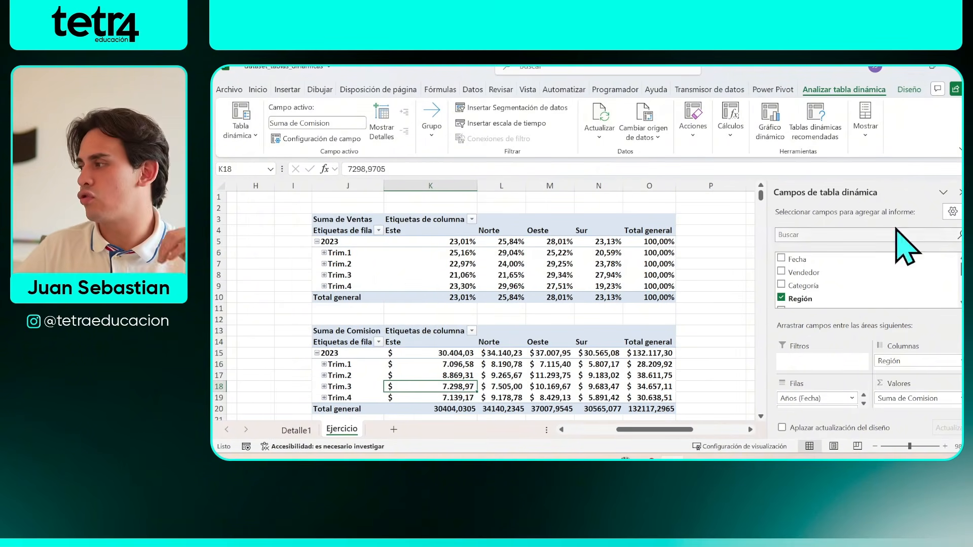
- Check the Drill Down (Doble Clic) trick on the Gemini page in the browser and return to the Excel workbook
mouse_move(646, 457)
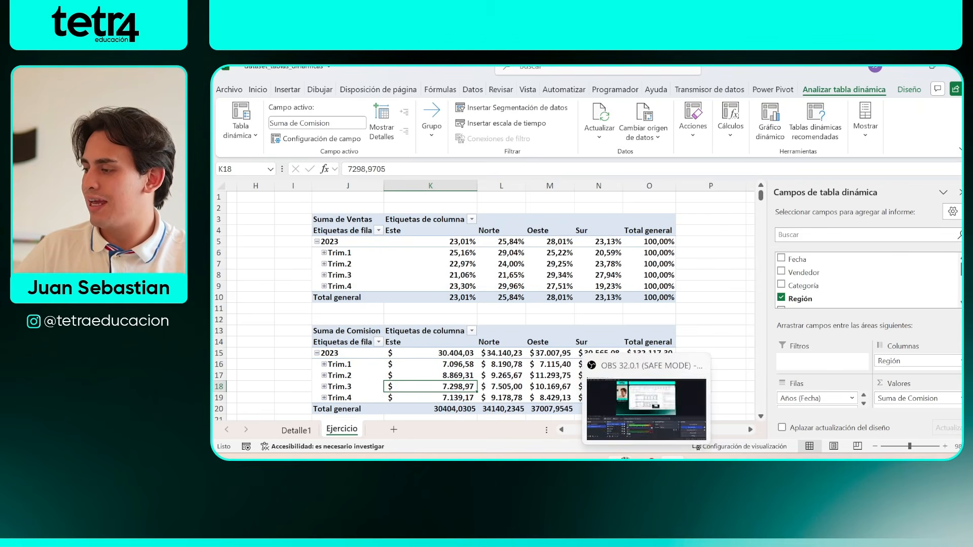
left_click(619, 417)
scroll(473, 375, "down", 2)
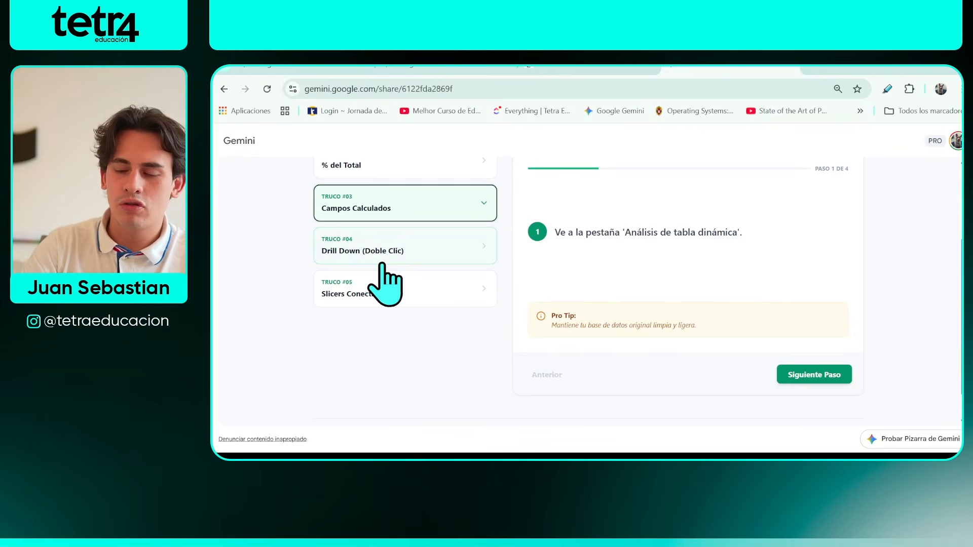
key("F11")
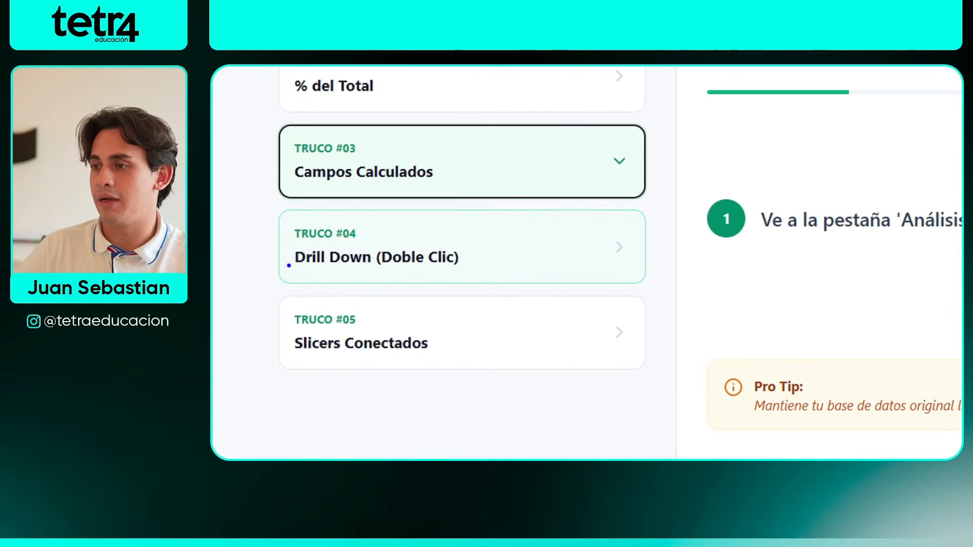
left_click_drag(289, 265, 548, 278)
key("Escape")
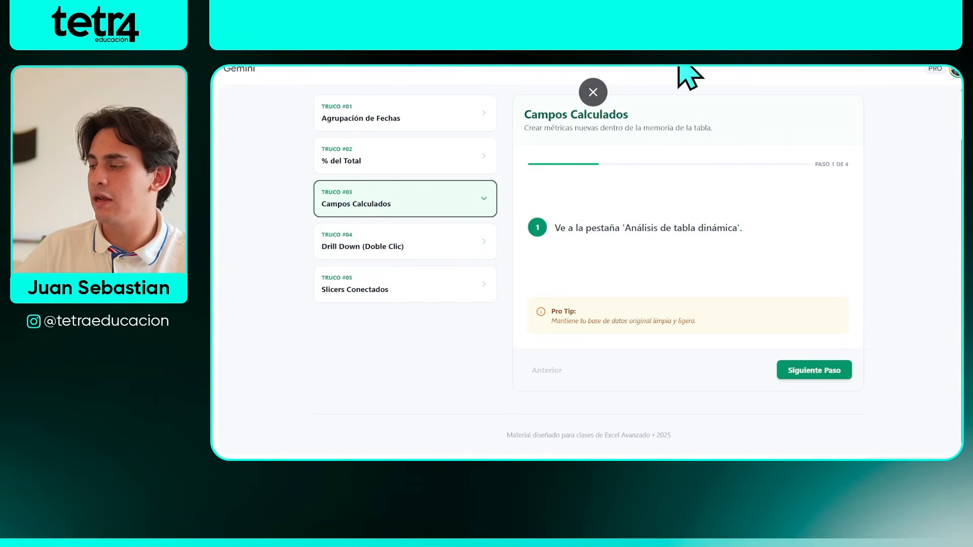
left_click(680, 99)
key("alt+Tab")
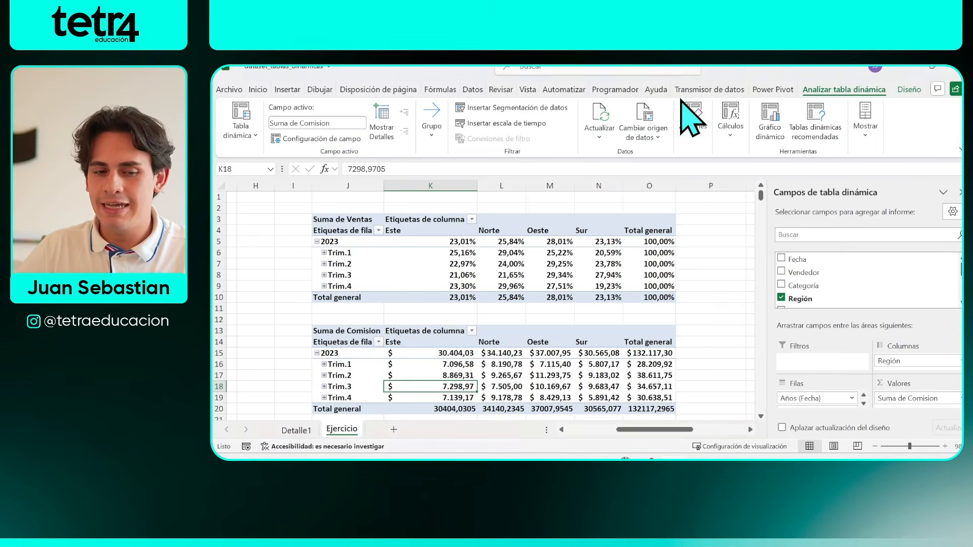
- Open the detail records behind the Trim.1 Este percentage of the original pivot table and look through the listed sales
scroll(456, 337, "down", 2)
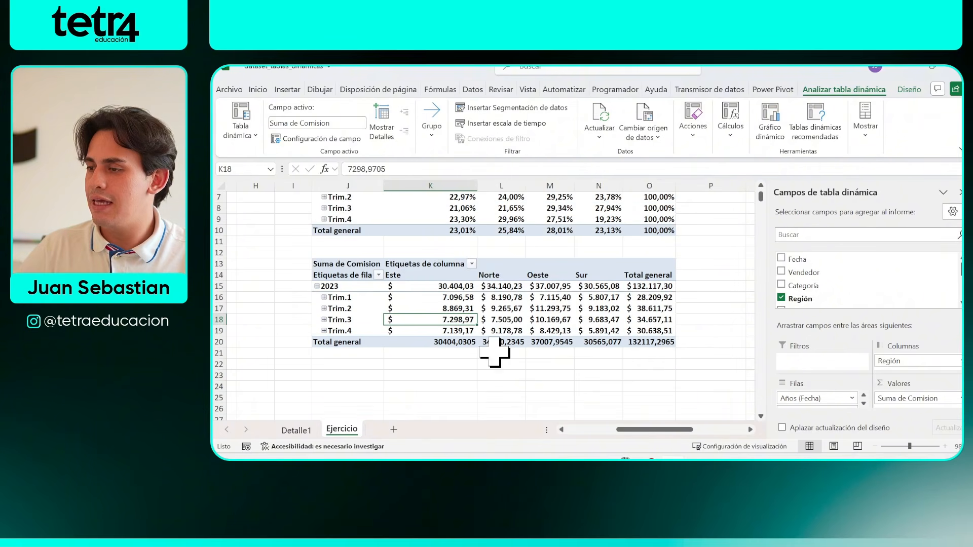
left_click(431, 297)
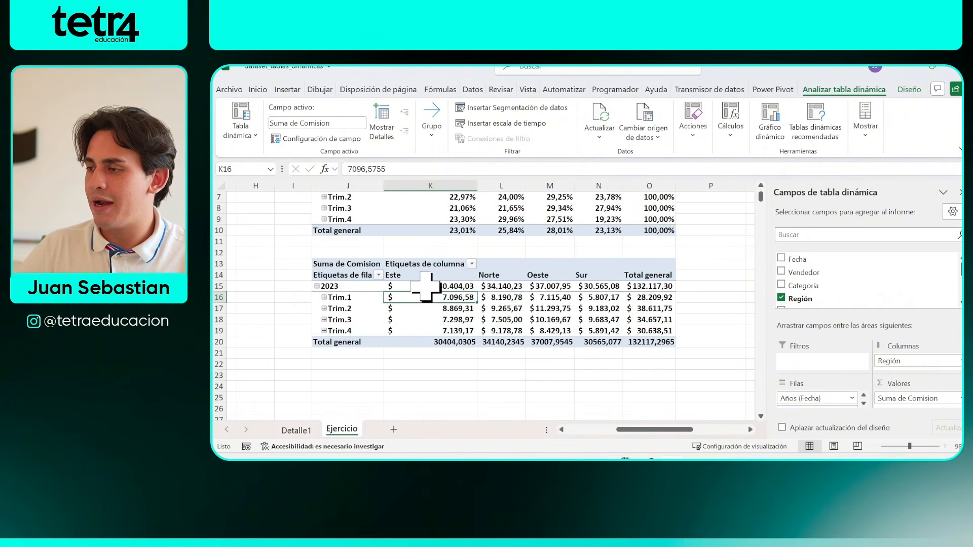
scroll(527, 337, "up", 2)
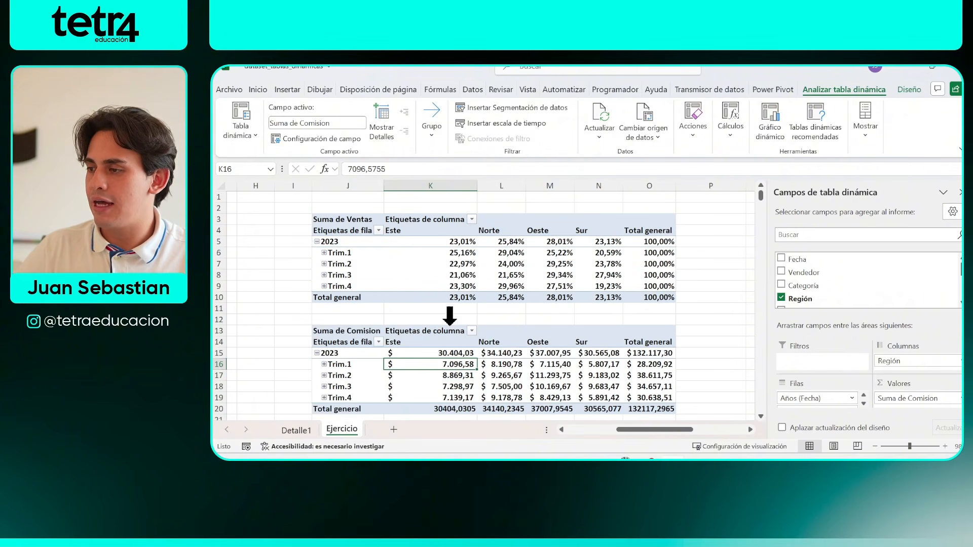
left_click(423, 252)
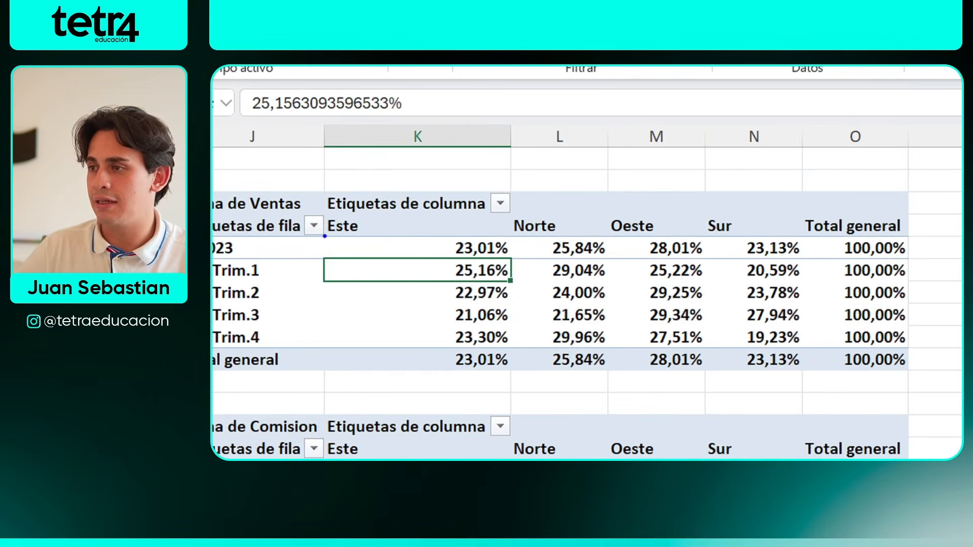
left_click_drag(327, 223, 323, 354)
left_click_drag(549, 227, 511, 425)
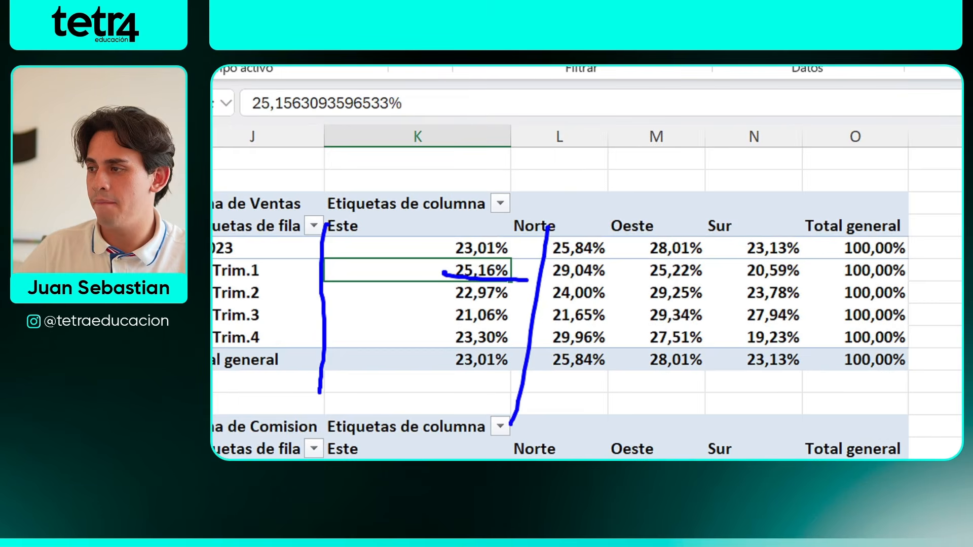
key("Escape")
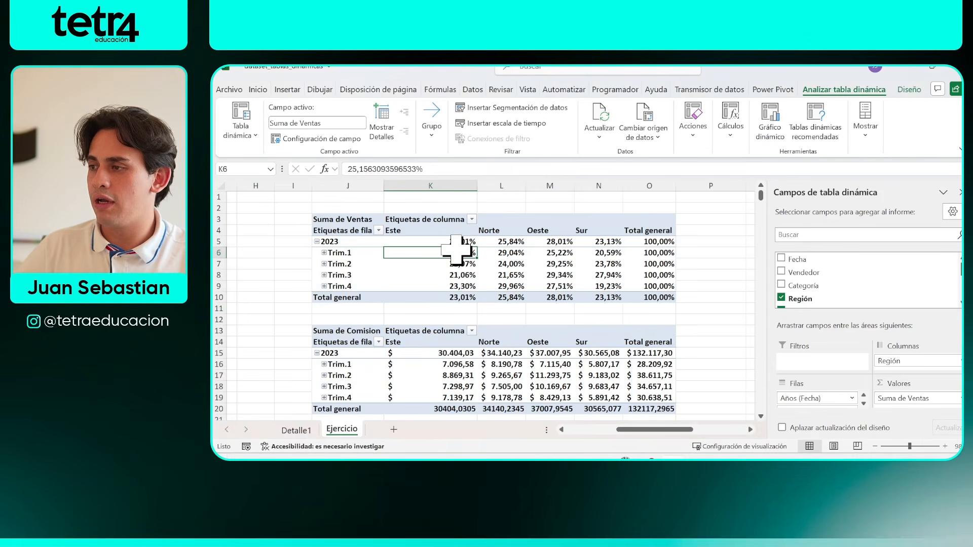
double_click(456, 250)
left_click(499, 266)
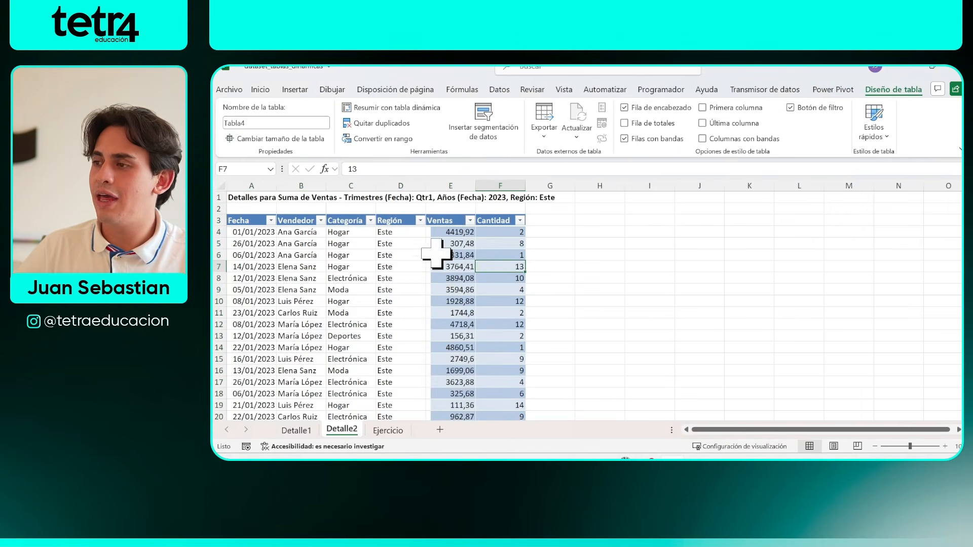
scroll(436, 251, "down", 19)
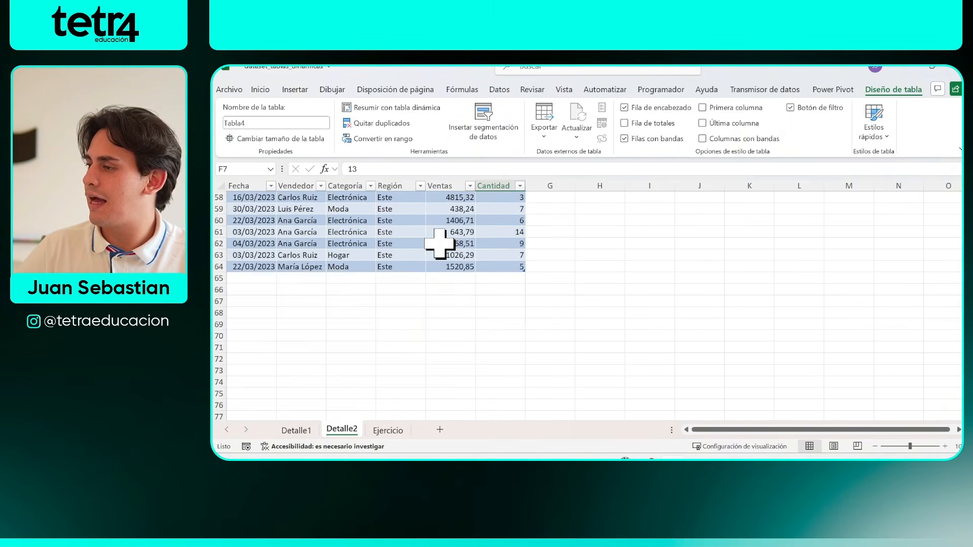
scroll(439, 243, "up", 19)
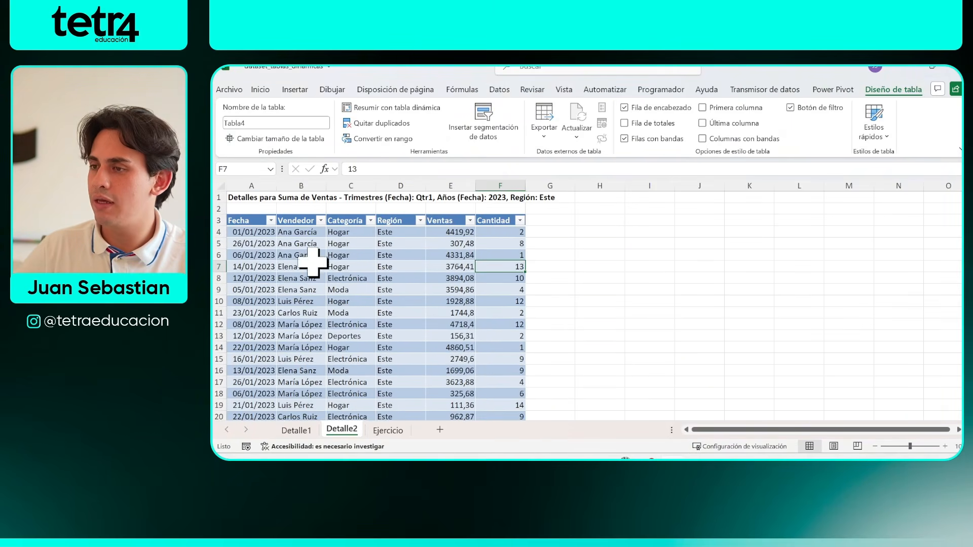
scroll(313, 262, "down", 7)
scroll(308, 261, "up", 14)
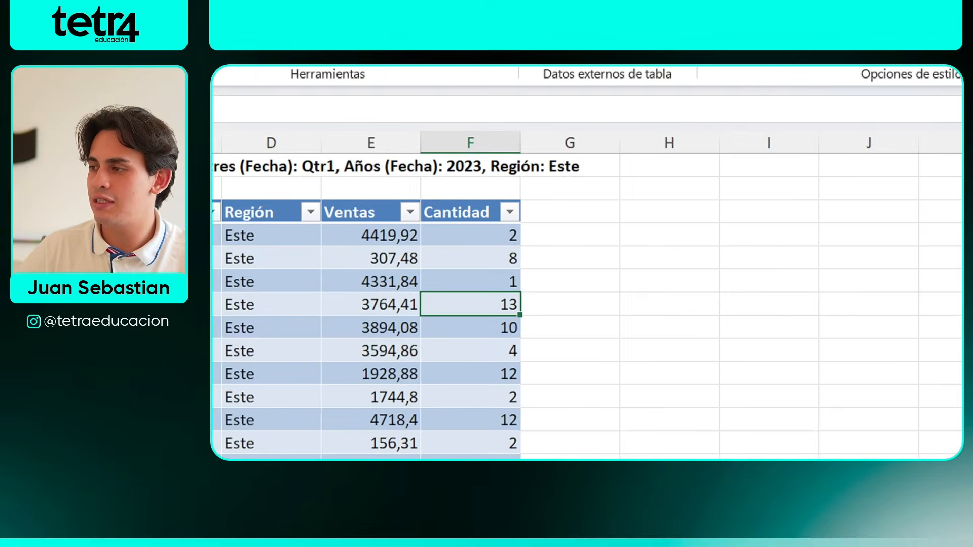
- Look through the remaining Este detail records for Trim.1 of 2023 and return to the Ejercicio sheet
scroll(360, 264, "down", 10)
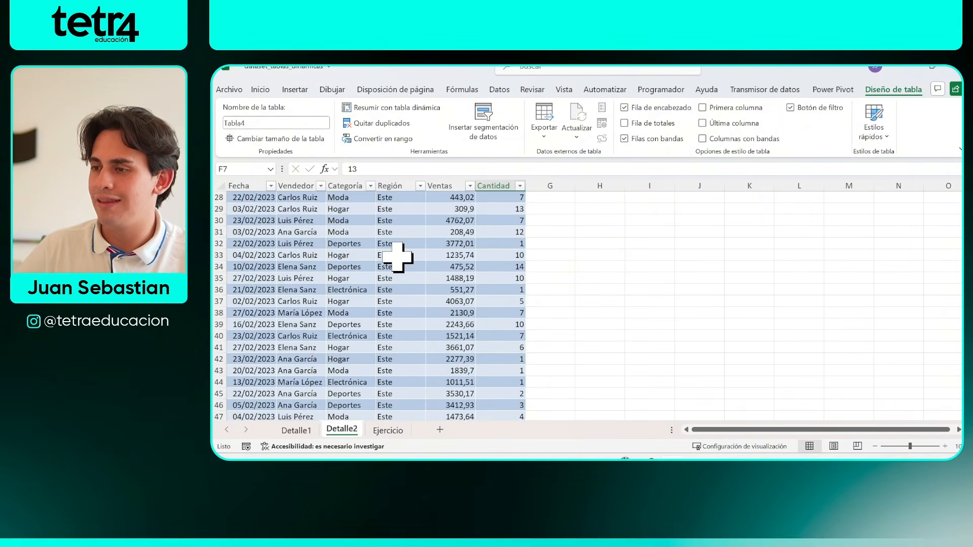
scroll(397, 257, "up", 12)
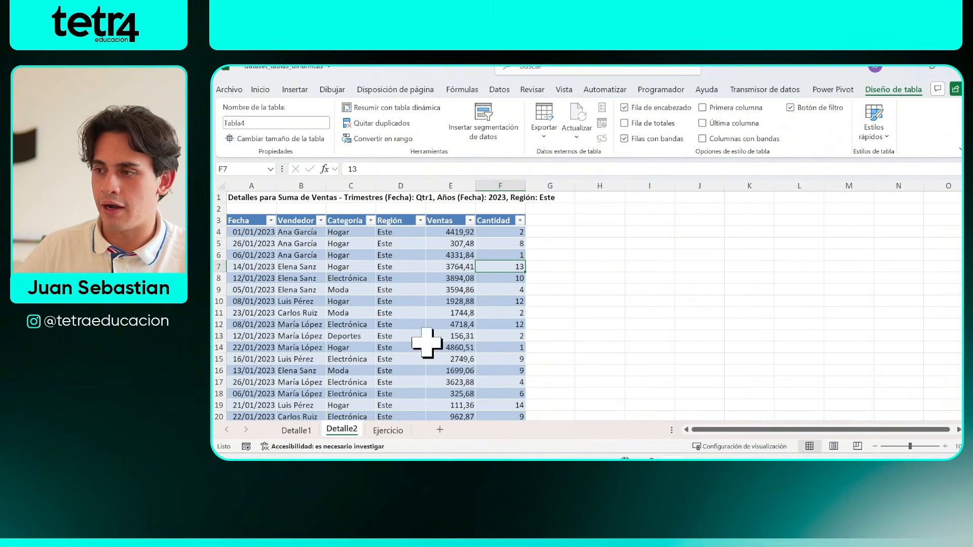
left_click(301, 432)
left_click(380, 431)
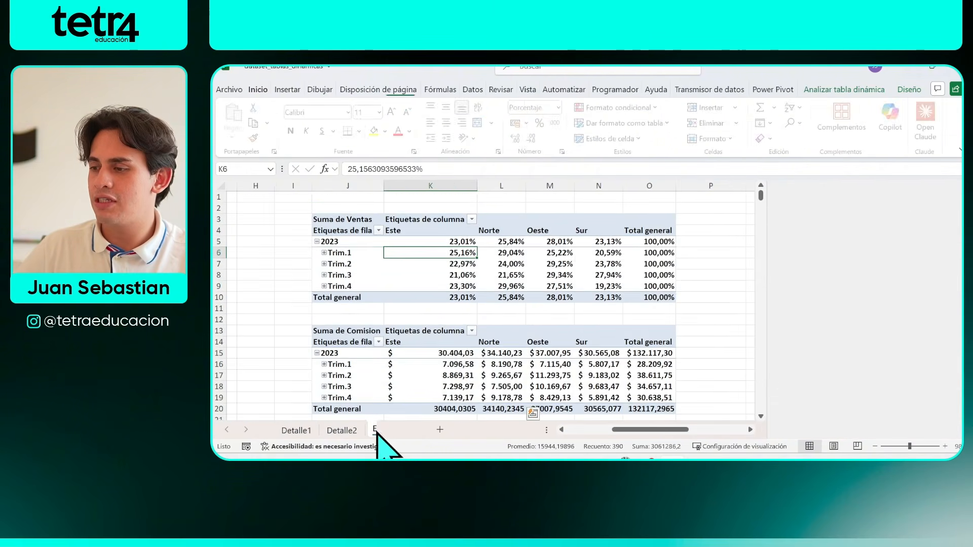
- Open the detail records behind the 2023 Norte percentage of the Suma de Ventas pivot table and look through the listed sales
scroll(477, 332, "down", 1)
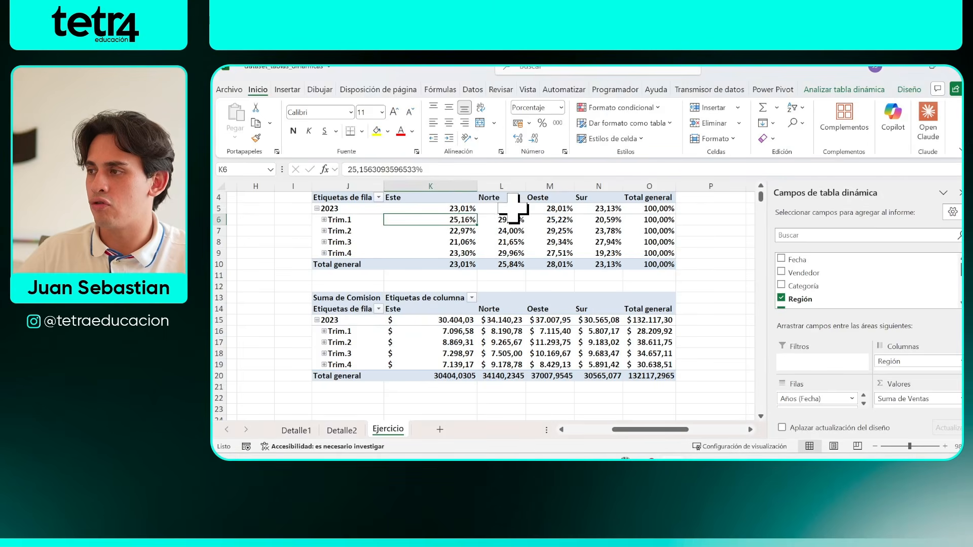
left_click(521, 200)
double_click(509, 209)
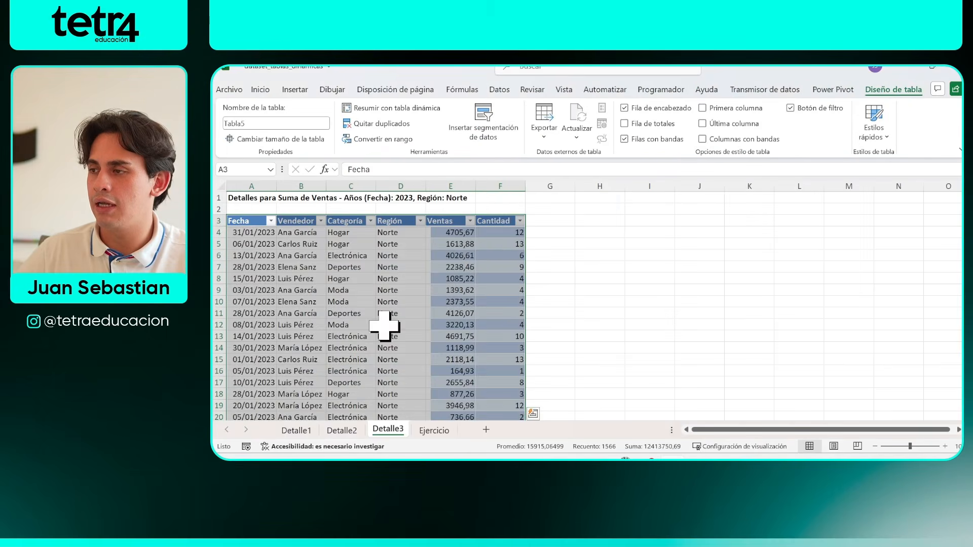
left_click(445, 289)
scroll(428, 299, "down", 5)
scroll(427, 299, "down", 17)
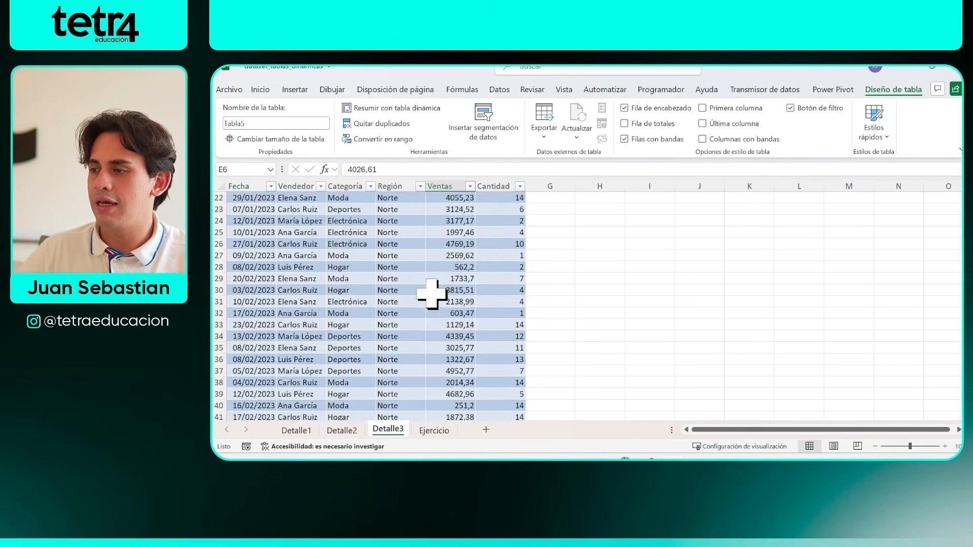
scroll(431, 290, "down", 20)
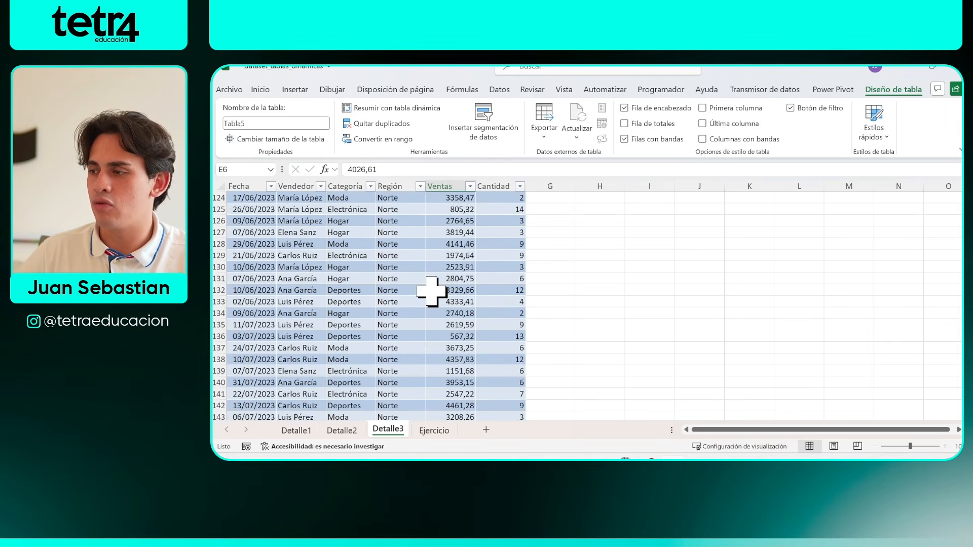
left_click_drag(315, 336, 304, 232)
- Review the Detalle2 and Detalle1 record sheets and return to the pivot tables on the Ejercicio sheet
left_click(337, 430)
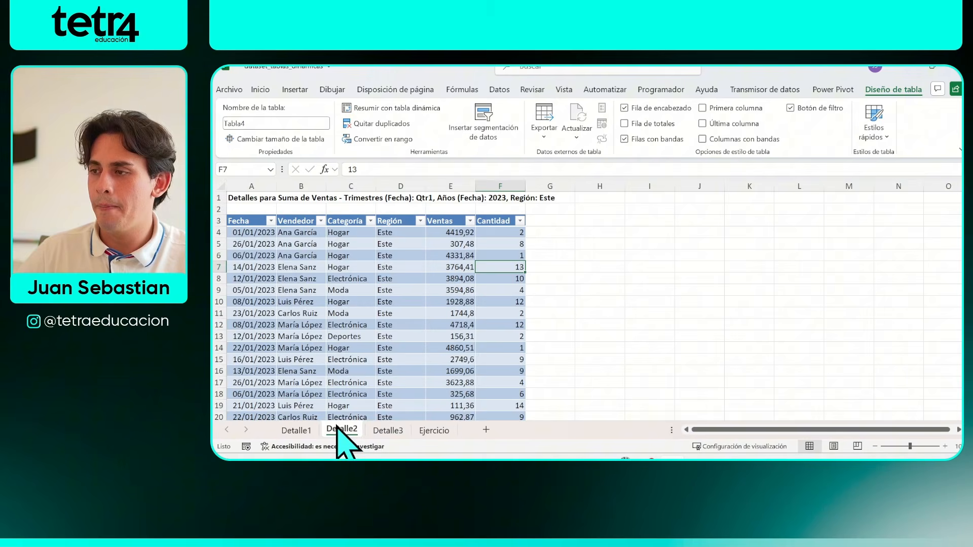
left_click(303, 433)
left_click(338, 430)
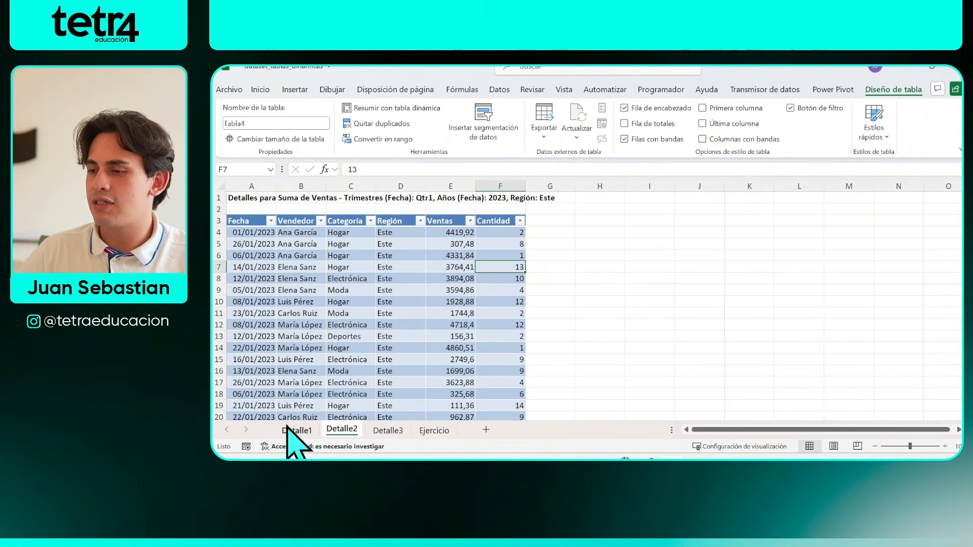
left_click(426, 432)
scroll(699, 360, "up", 1)
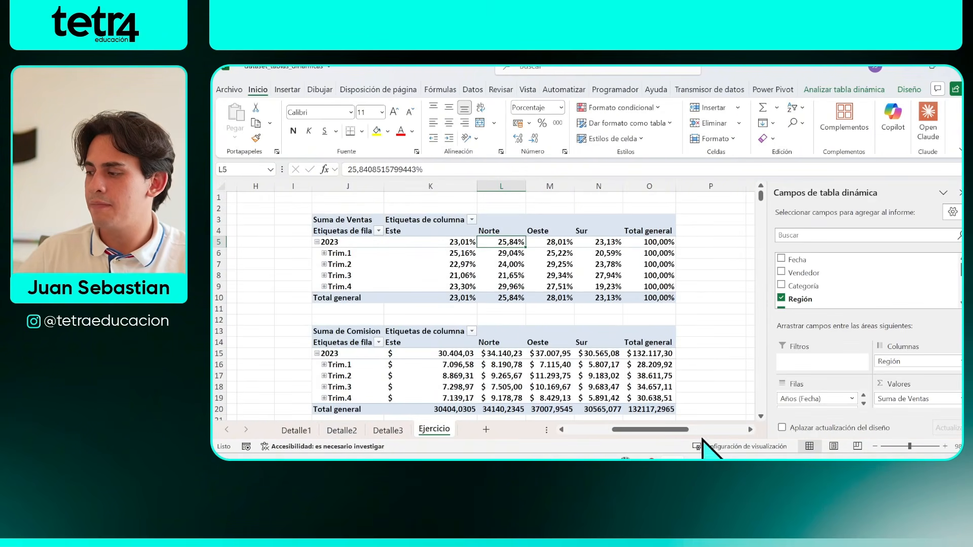
- Check the Slicers Conectados trick on the Gemini page in the browser and return to the Excel workbook
left_click(626, 459)
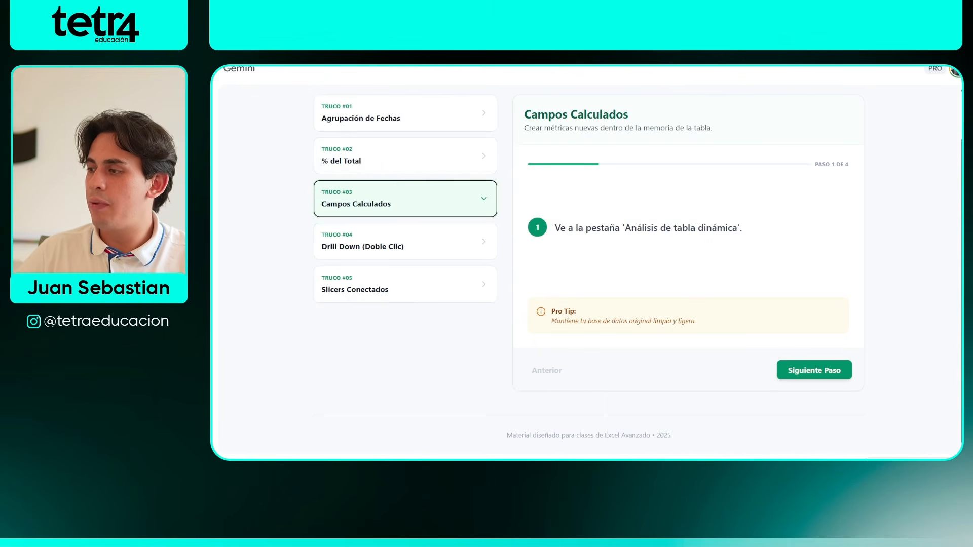
left_click(377, 289)
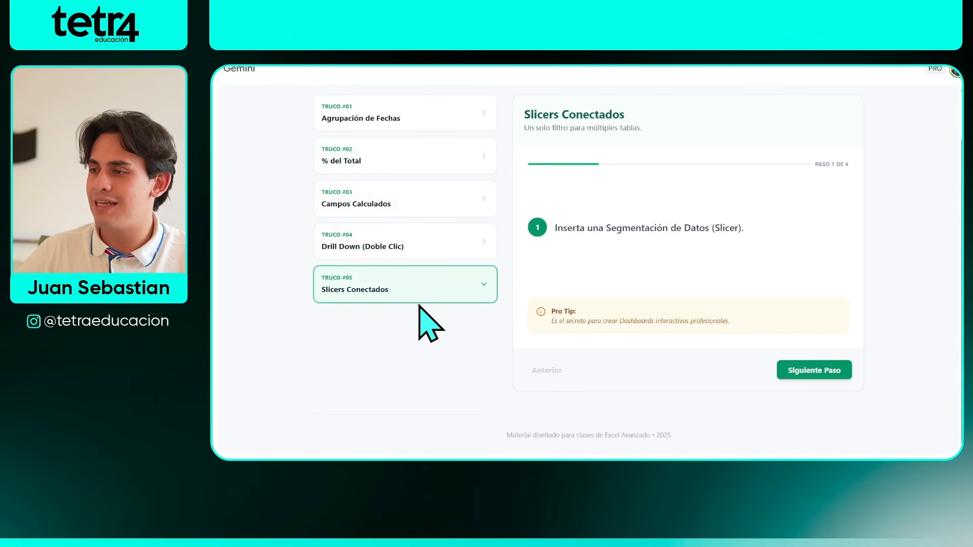
mouse_move(758, 55)
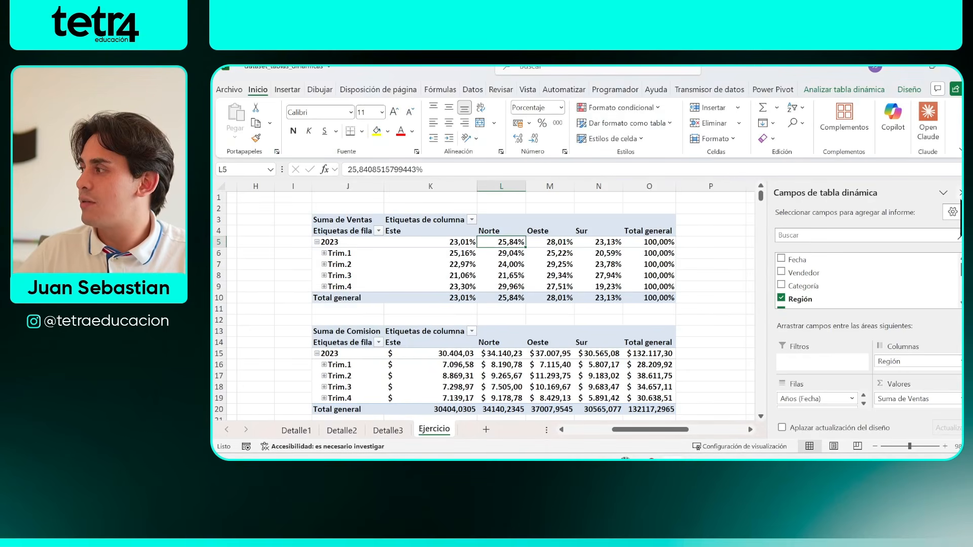
- Insert a Categoría slicer for the Suma de Ventas pivot table and place it beside the table, reduced to about 4,22 by 4,86 cm
left_click(959, 192)
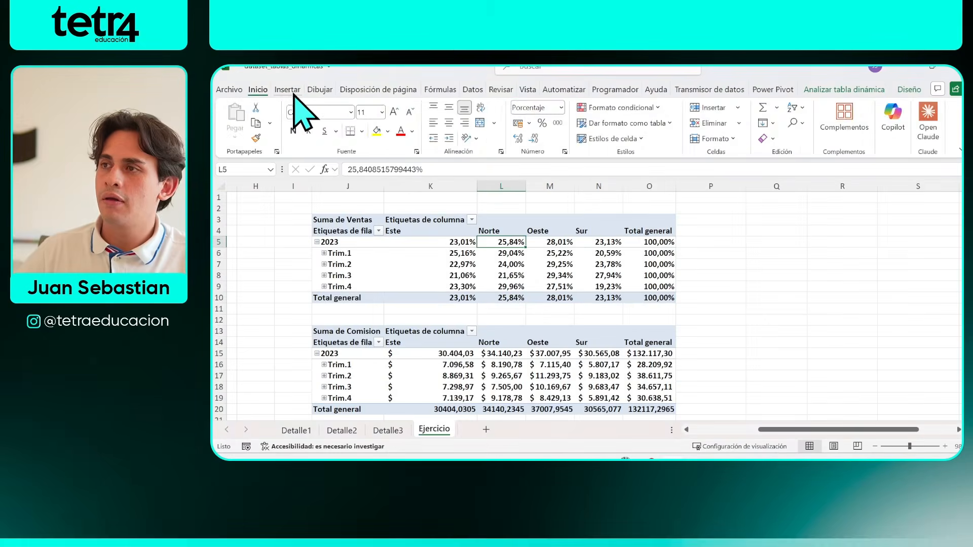
left_click(312, 99)
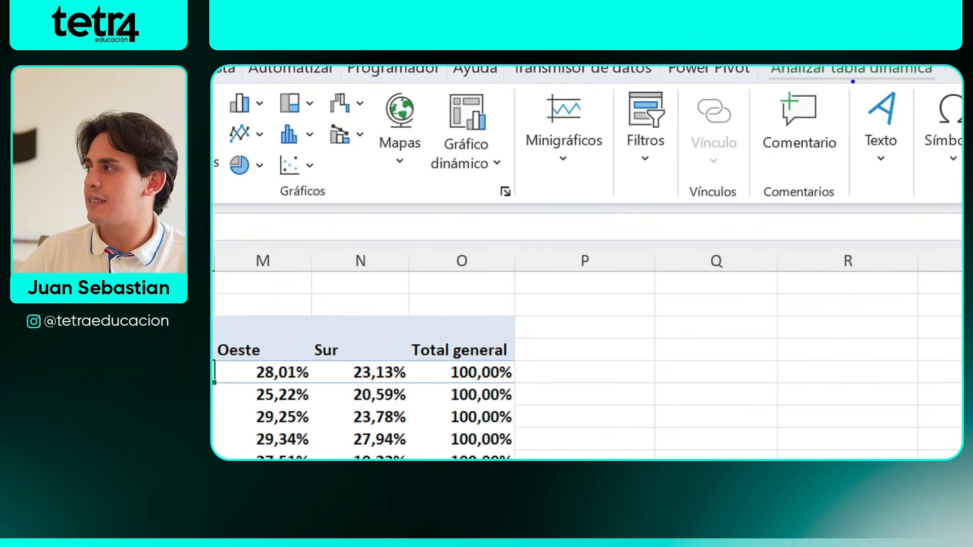
left_click(894, 71)
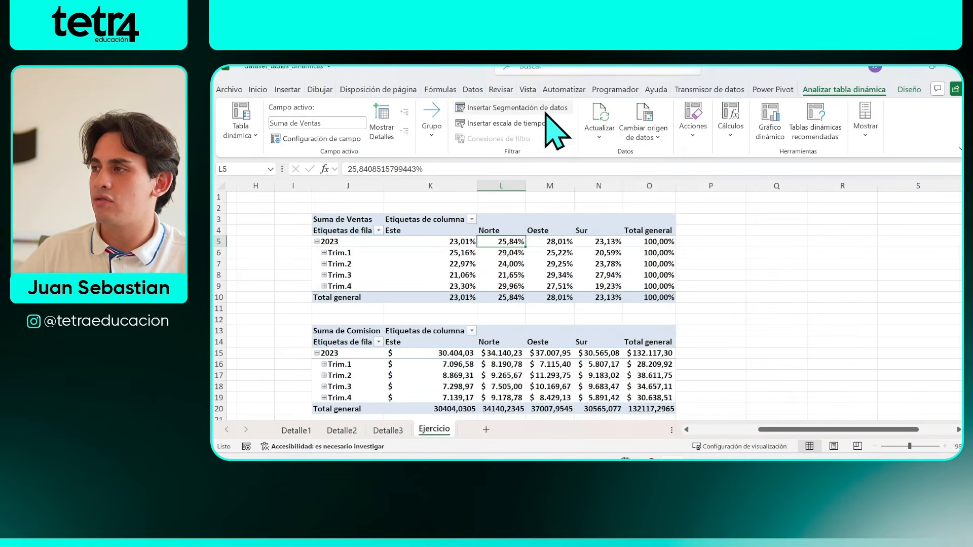
left_click(582, 145)
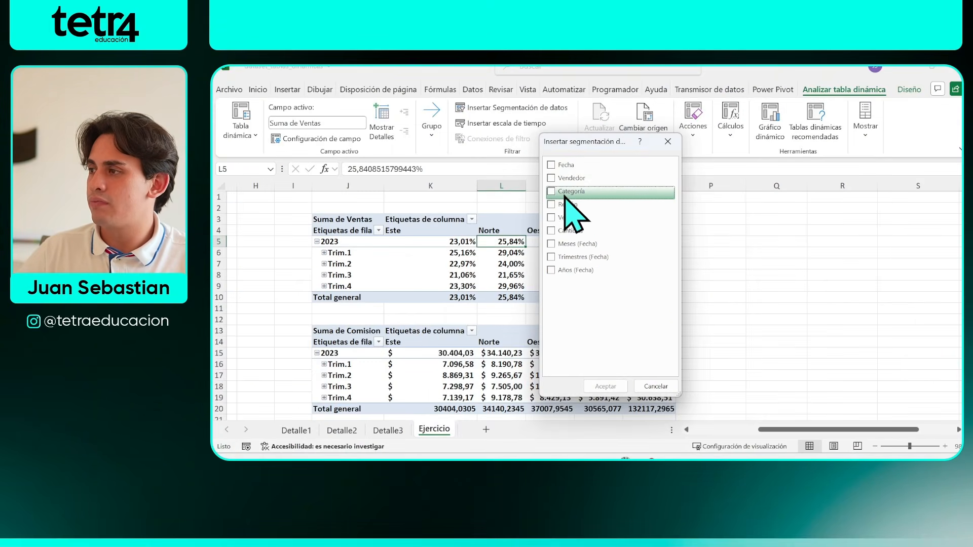
left_click(565, 197)
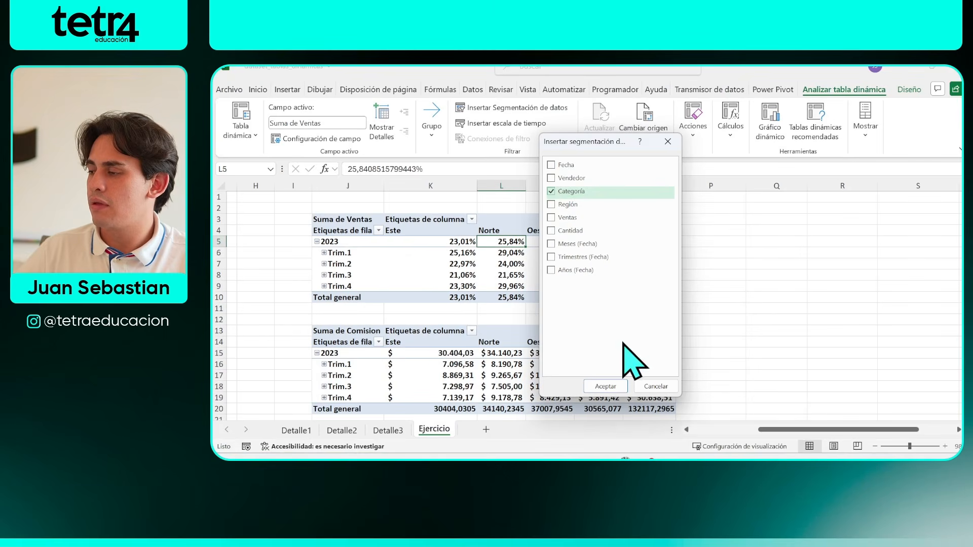
left_click(605, 386)
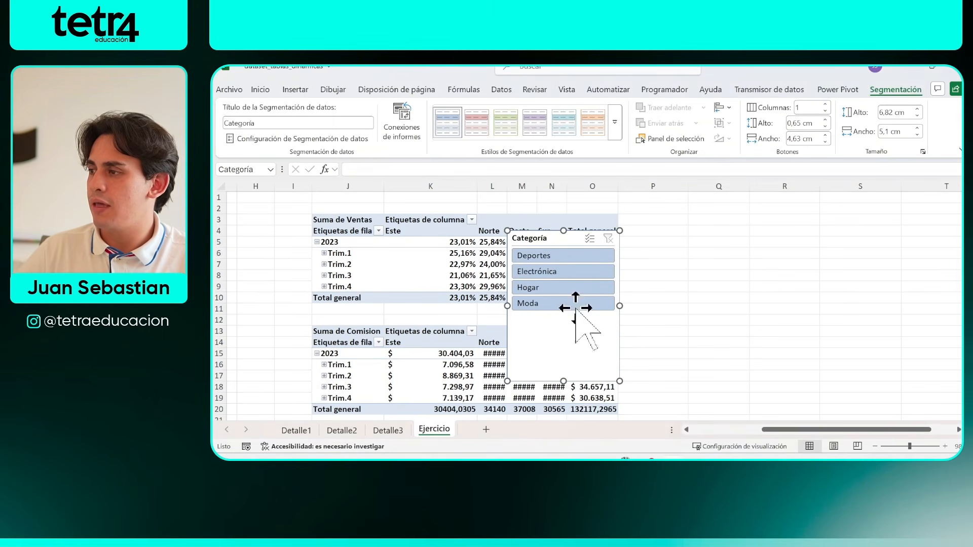
left_click_drag(551, 244, 674, 213)
left_click_drag(737, 361, 732, 303)
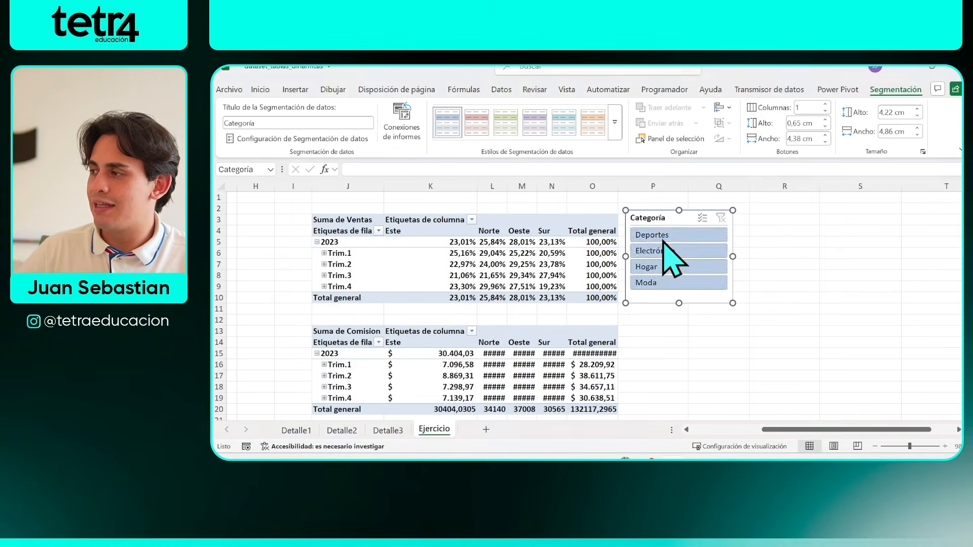
- Filter the Suma de Ventas pivot table by each category in turn with the slicer, ending on Electrónica
left_click(663, 238)
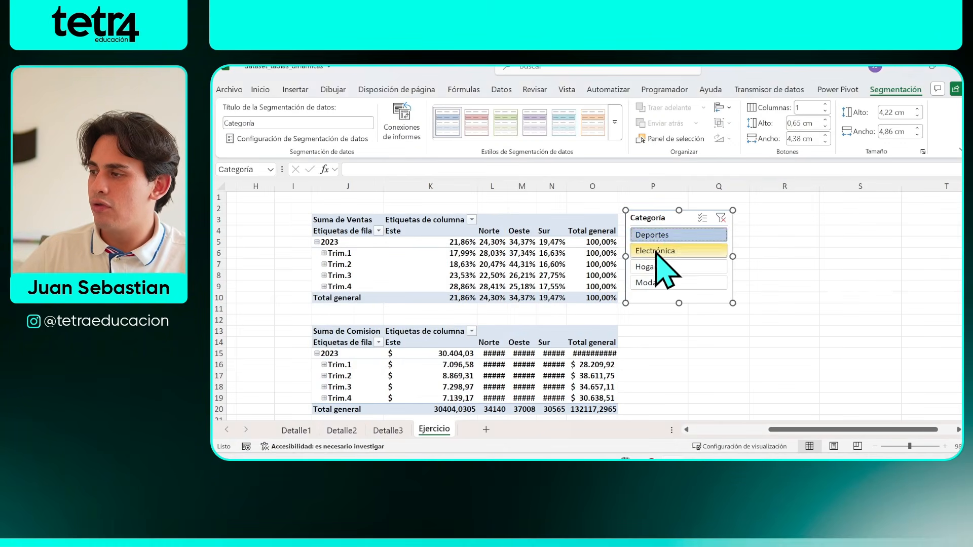
left_click(659, 251)
left_click(659, 266)
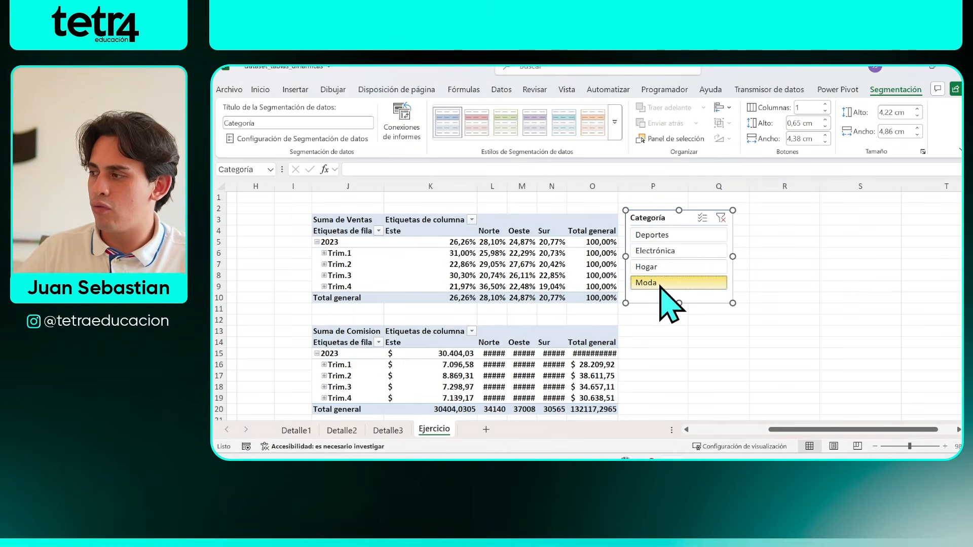
left_click(661, 282)
left_click(661, 267)
left_click(661, 250)
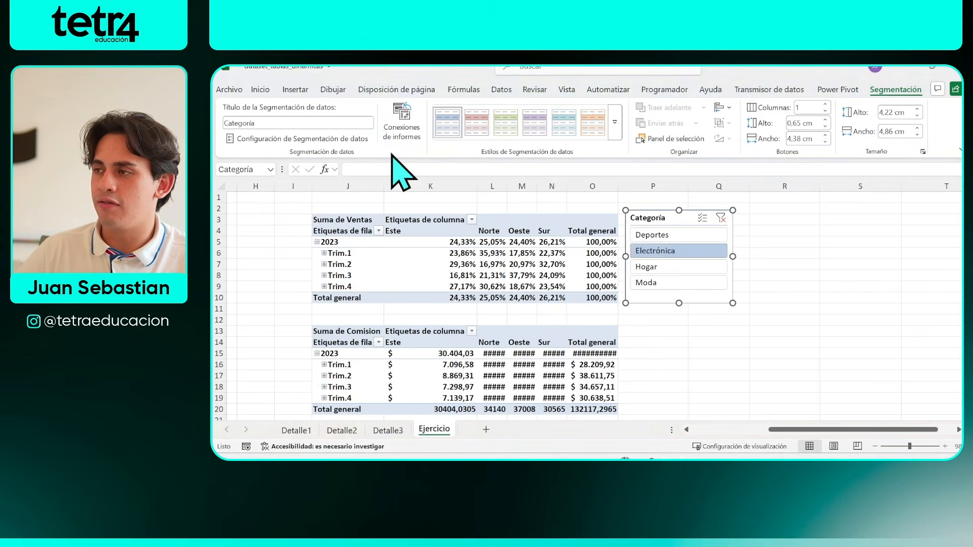
- Connect the Categoría slicer to TablaDinámica3 as well, so it filters both pivot tables
left_click(426, 129)
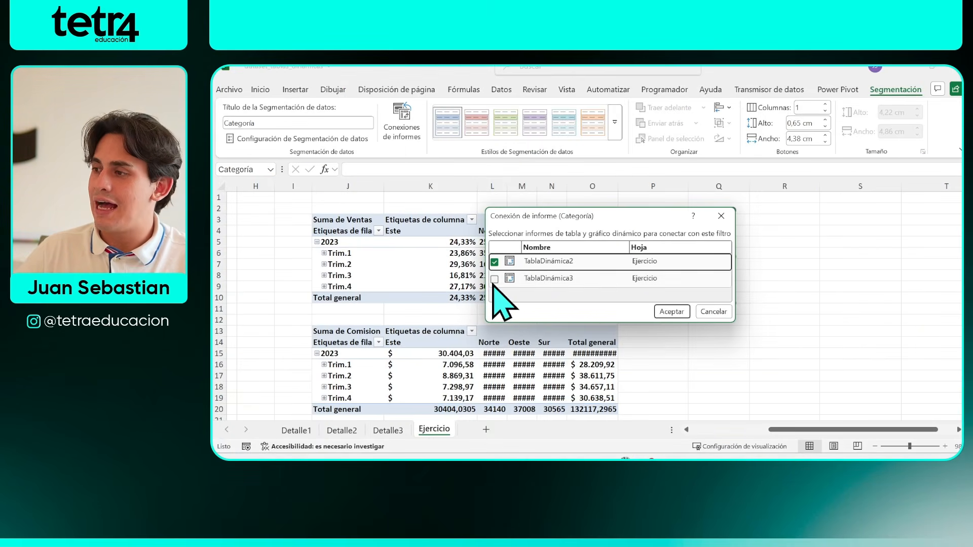
left_click(494, 278)
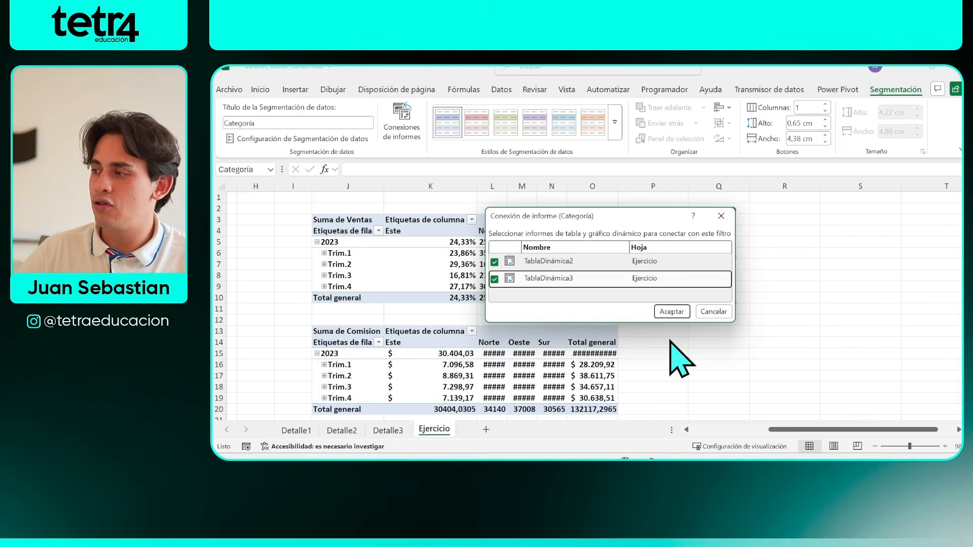
left_click(677, 313)
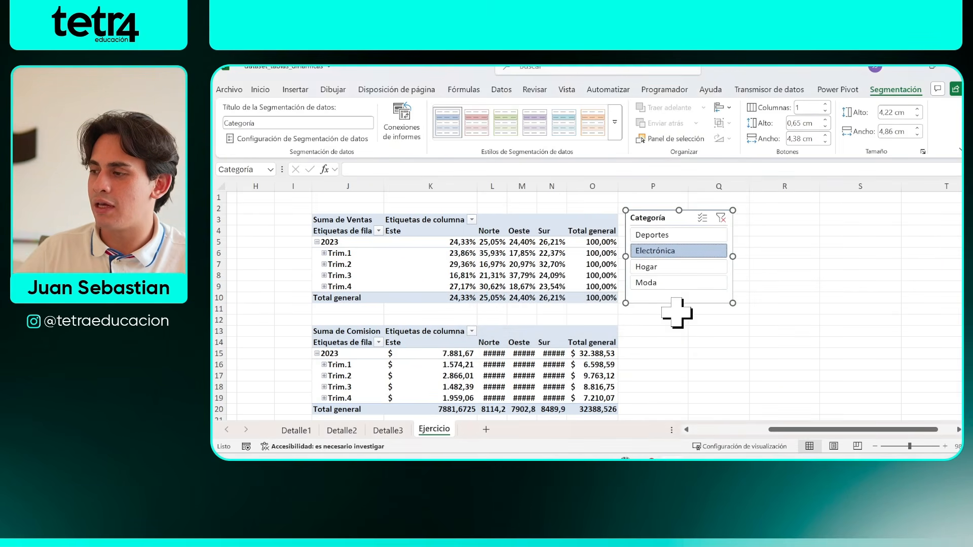
- Test the connected slicer on both pivot tables by switching among Hogar, Electrónica, Deportes and Moda, ending on Electrónica
left_click(663, 266)
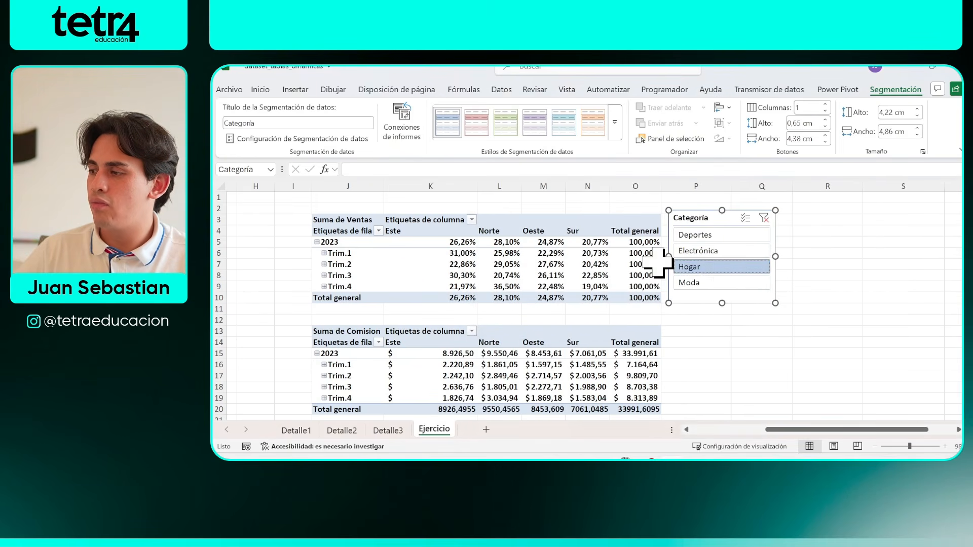
left_click(713, 253)
left_click(714, 236)
left_click(716, 269)
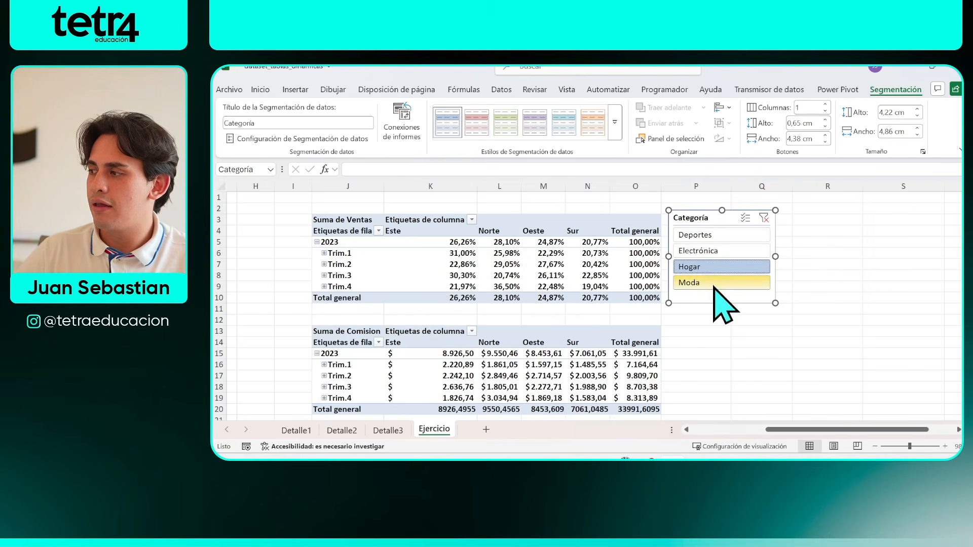
left_click(713, 285)
left_click(720, 266)
left_click(723, 249)
left_click(727, 237)
left_click(722, 269)
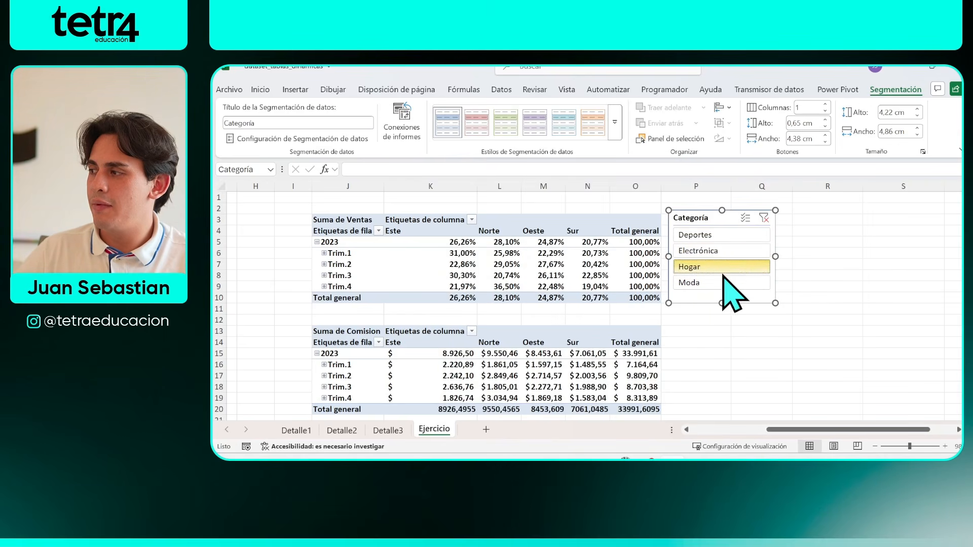
left_click(720, 284)
left_click(717, 250)
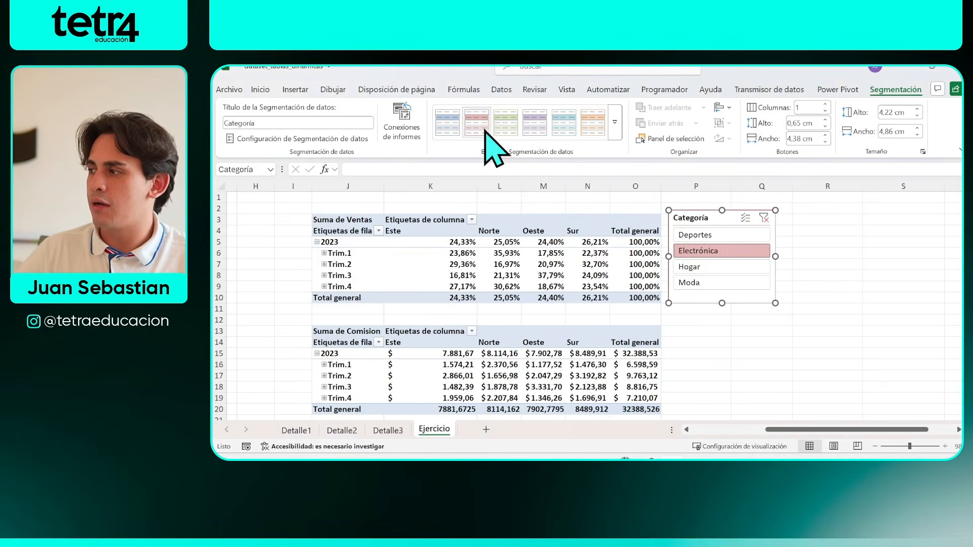
- Apply the light red style to the Categoría slicer and select the Trim.2 Este cell of the Suma de Ventas pivot table
left_click(686, 308)
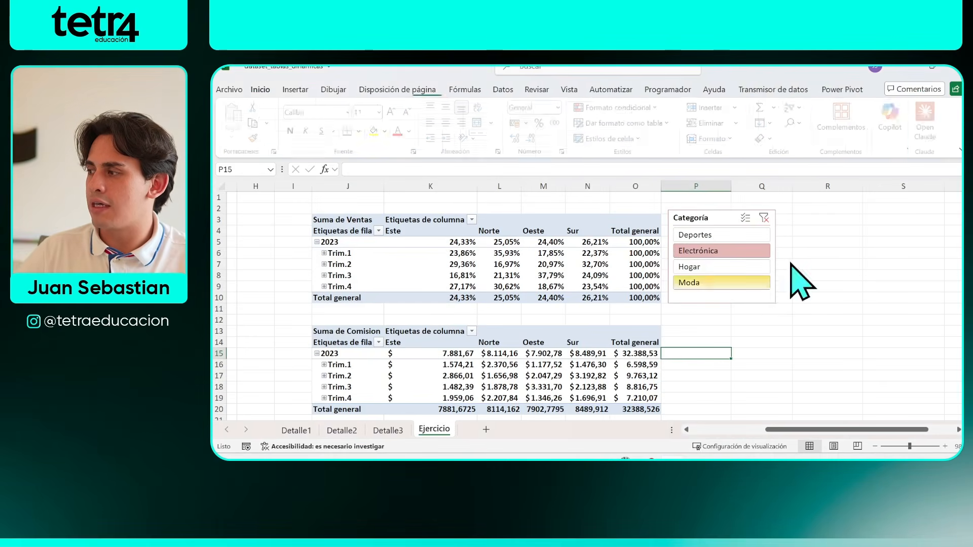
left_click(734, 308)
left_click(729, 303)
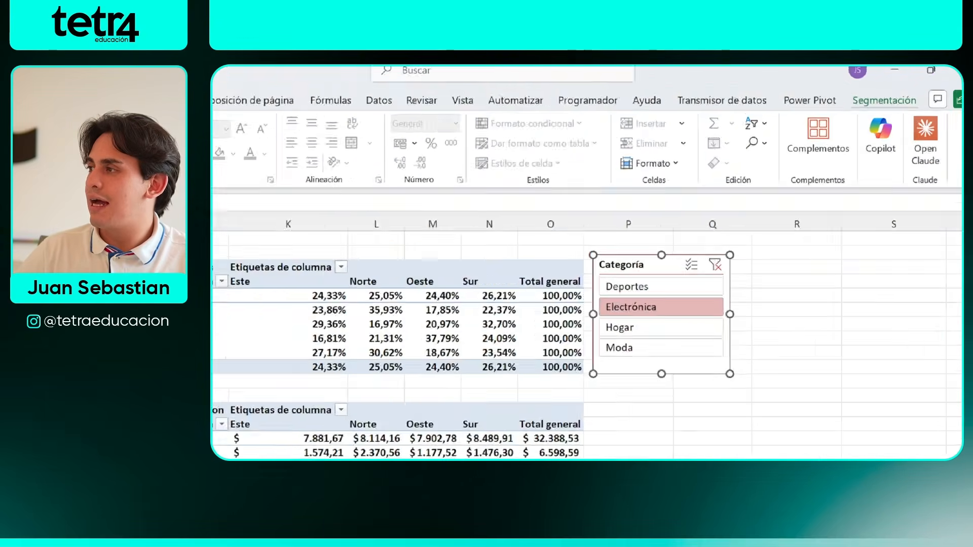
left_click(628, 424)
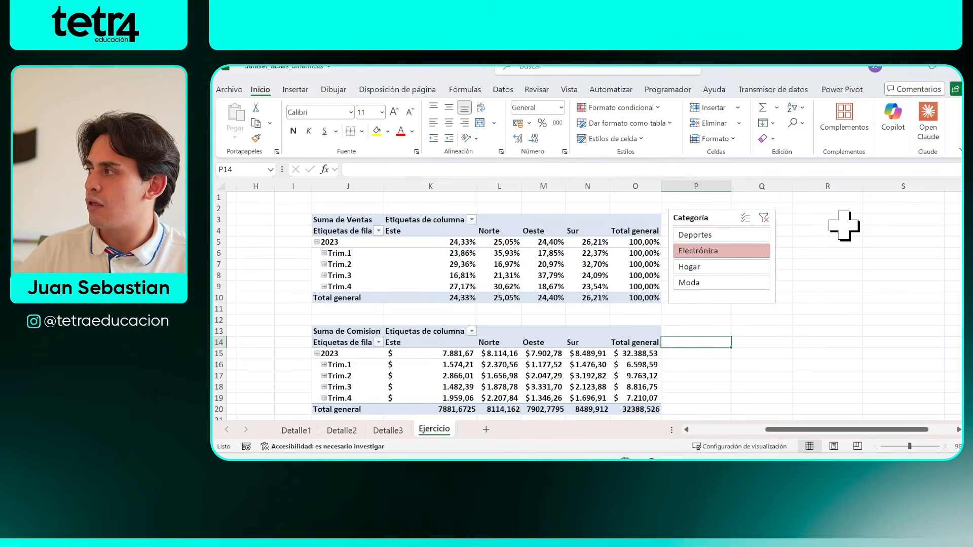
left_click(470, 353)
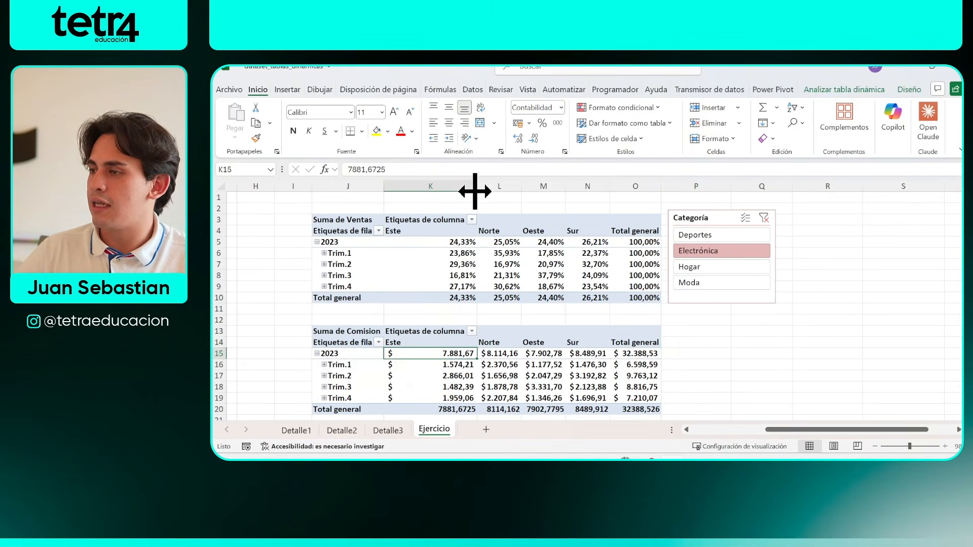
left_click(448, 262)
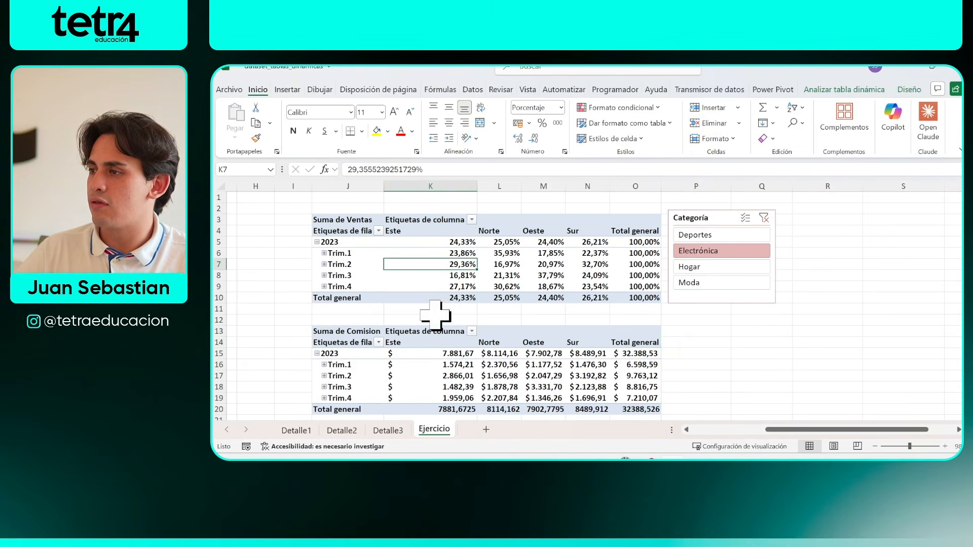
- Insert a slicer for the Vendedor field from the Suma de Ventas pivot table and place it below the Categoría slicer
left_click(864, 90)
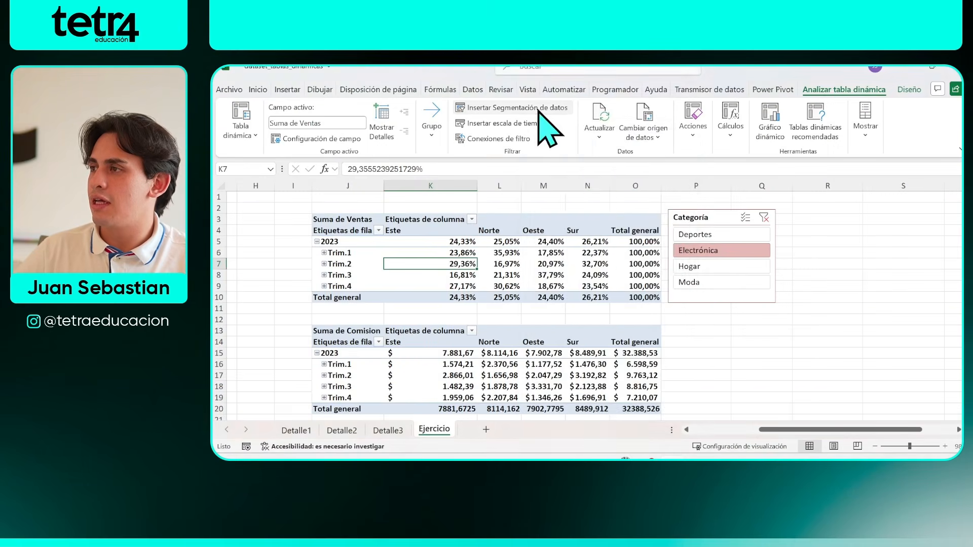
left_click(542, 108)
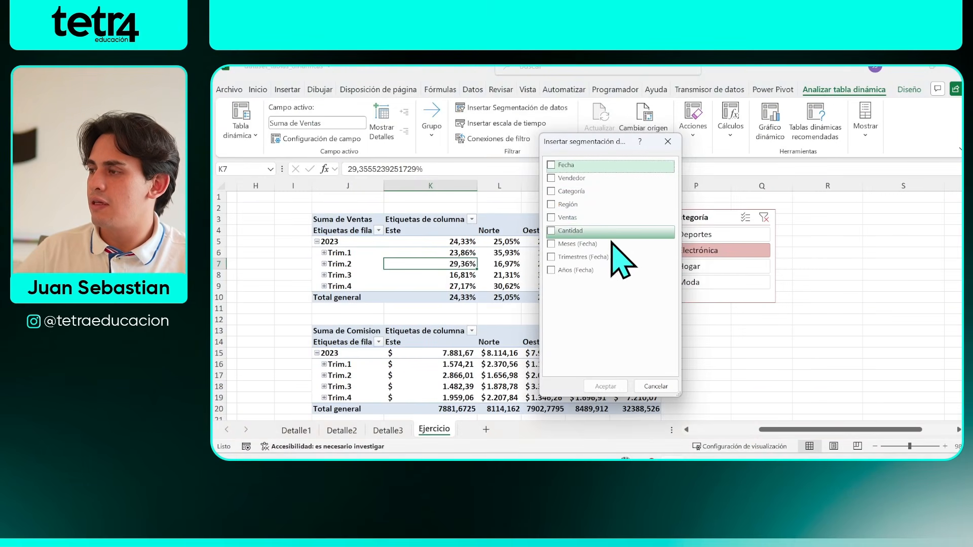
left_click(562, 178)
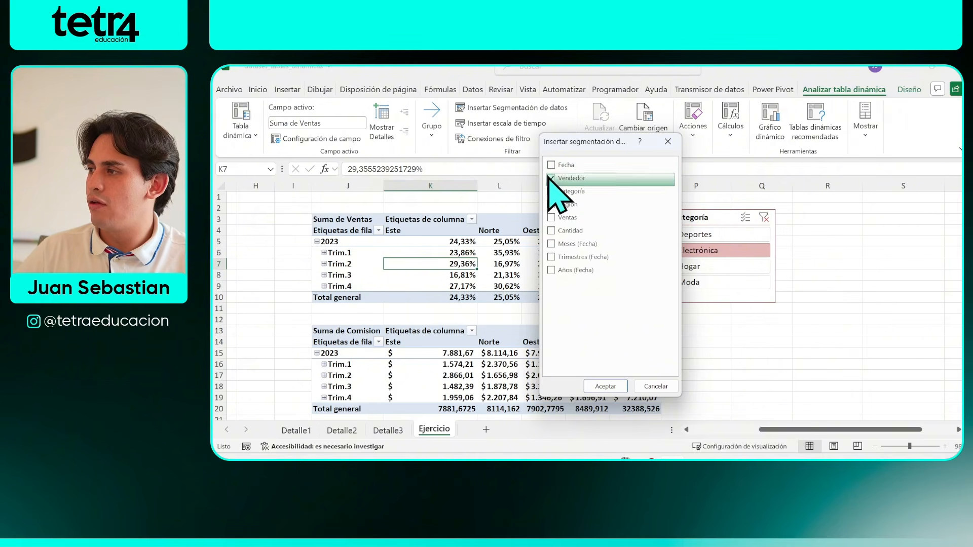
left_click(603, 386)
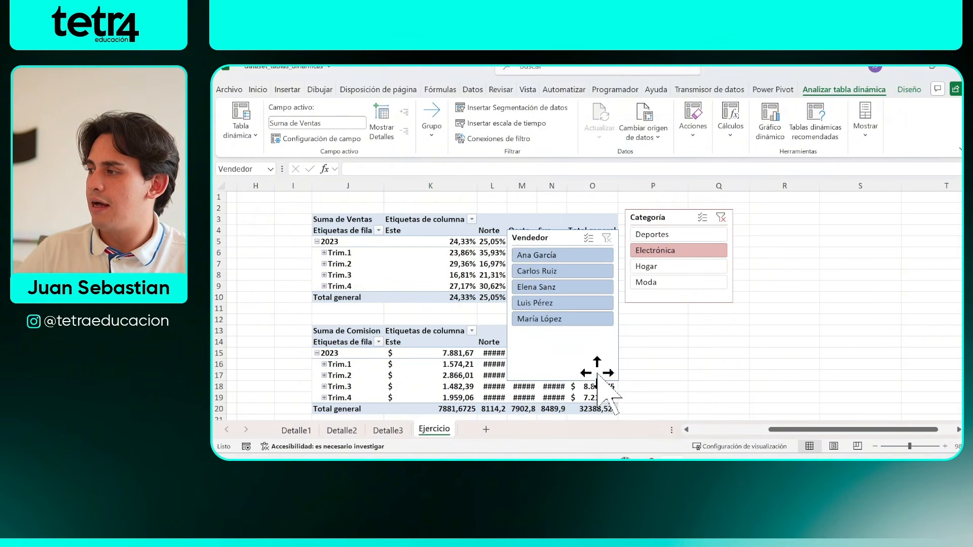
left_click(607, 321)
left_click_drag(576, 345, 686, 398)
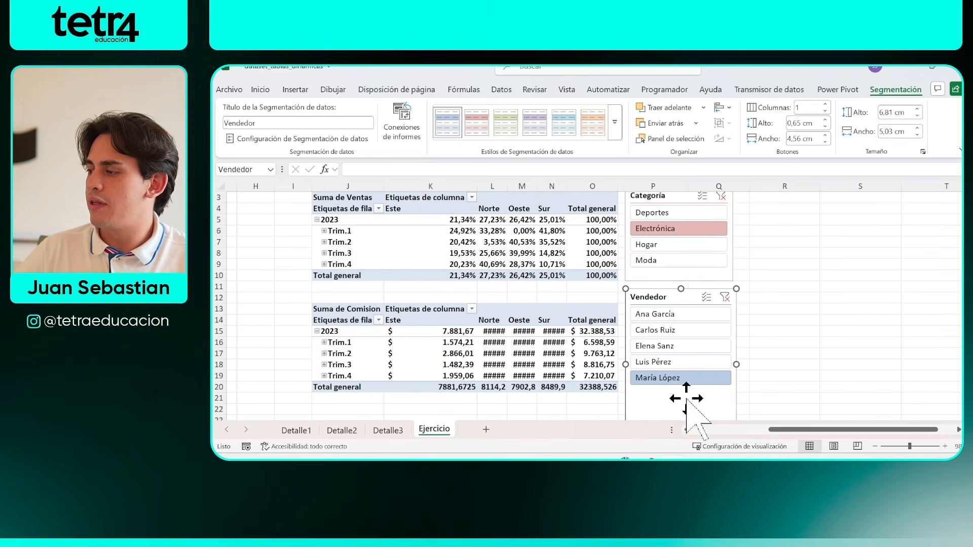
- Filter by the fourth and third salespeople in the Vendedor slicer and connect that slicer to TablaDinámica3 as well
left_click(678, 362)
left_click(684, 346)
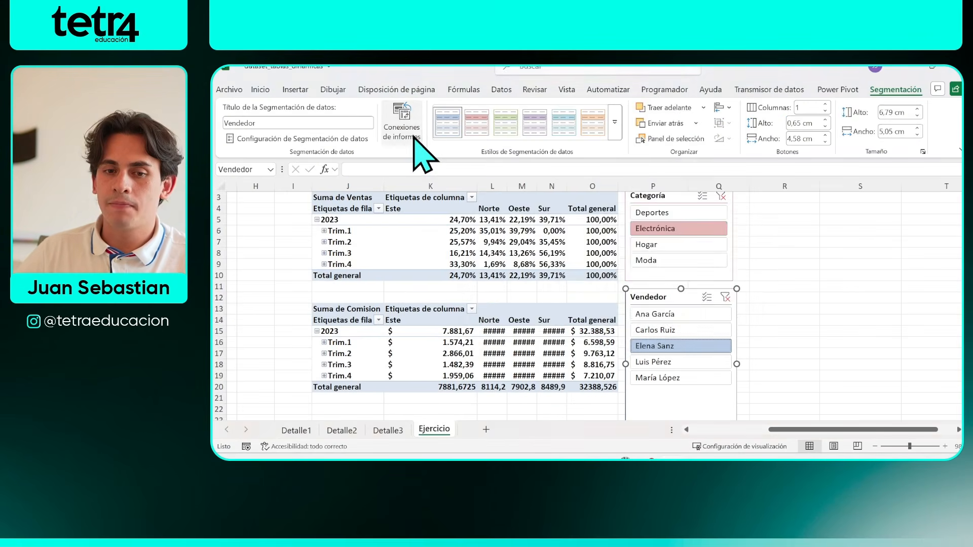
left_click(413, 136)
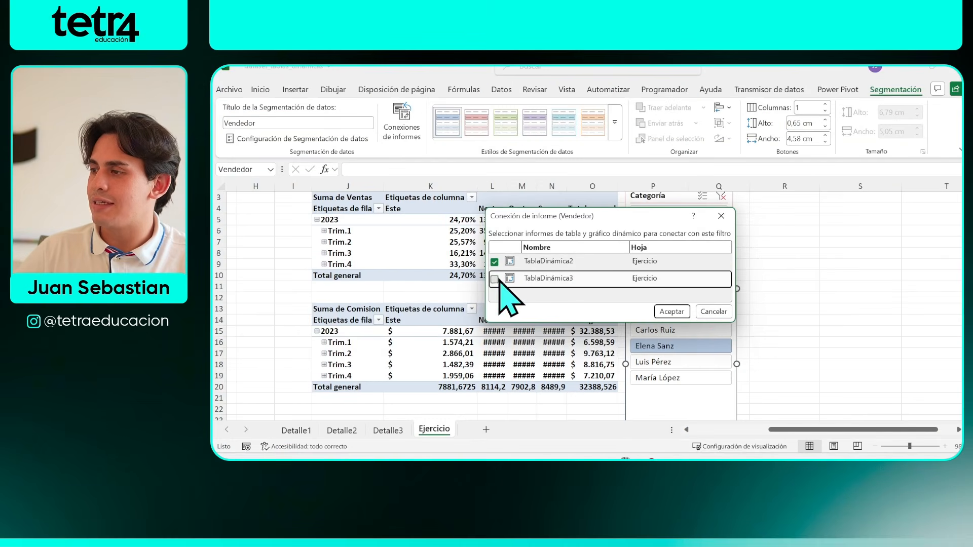
left_click(491, 277)
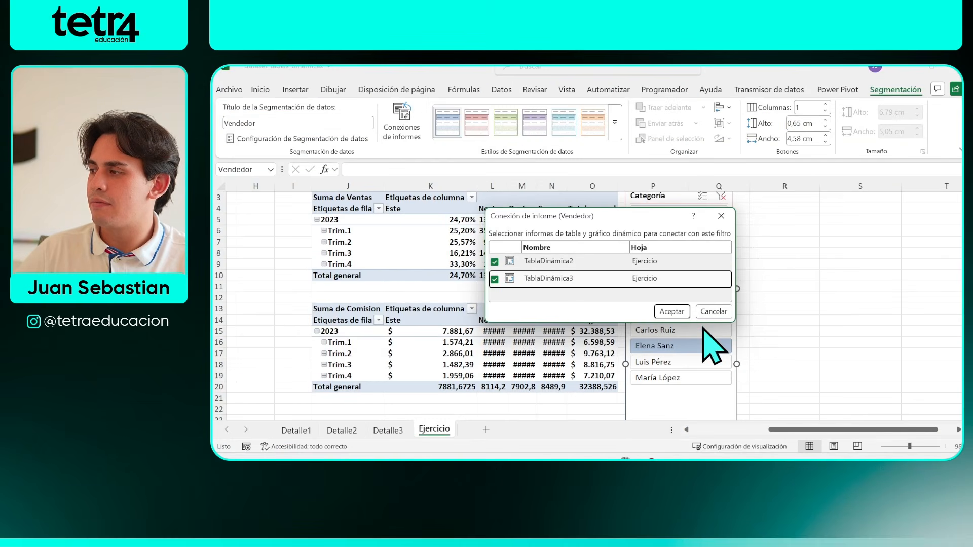
left_click(847, 342)
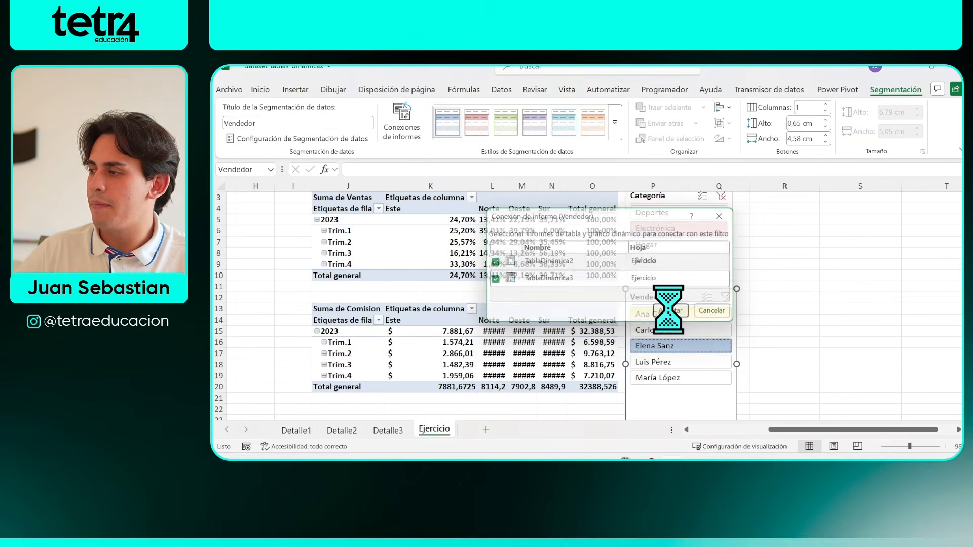
- Test both connected slicers by choosing the last and second salespeople and switching among Electrónica, Hogar and Moda, ending on Electrónica
left_click(715, 345)
left_click(684, 379)
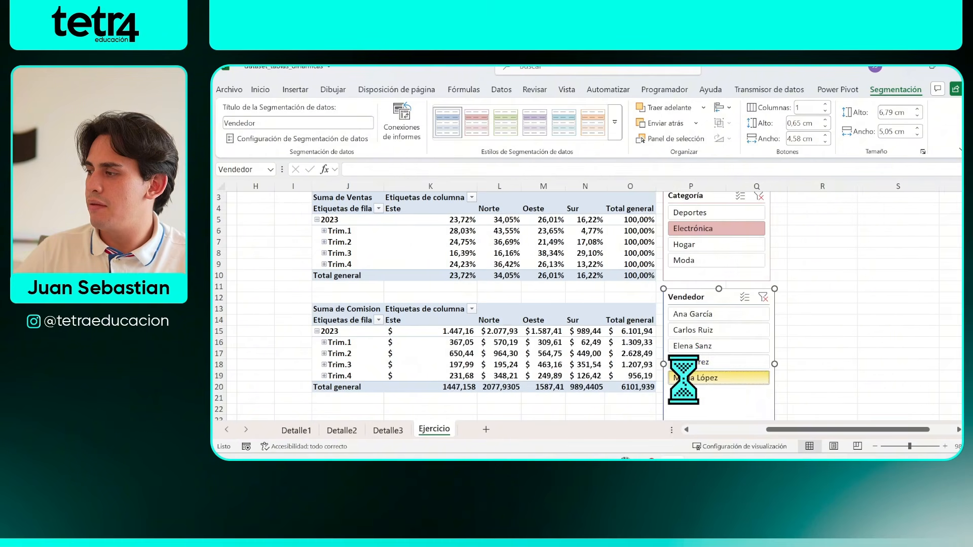
left_click(703, 330)
left_click(719, 229)
left_click(715, 246)
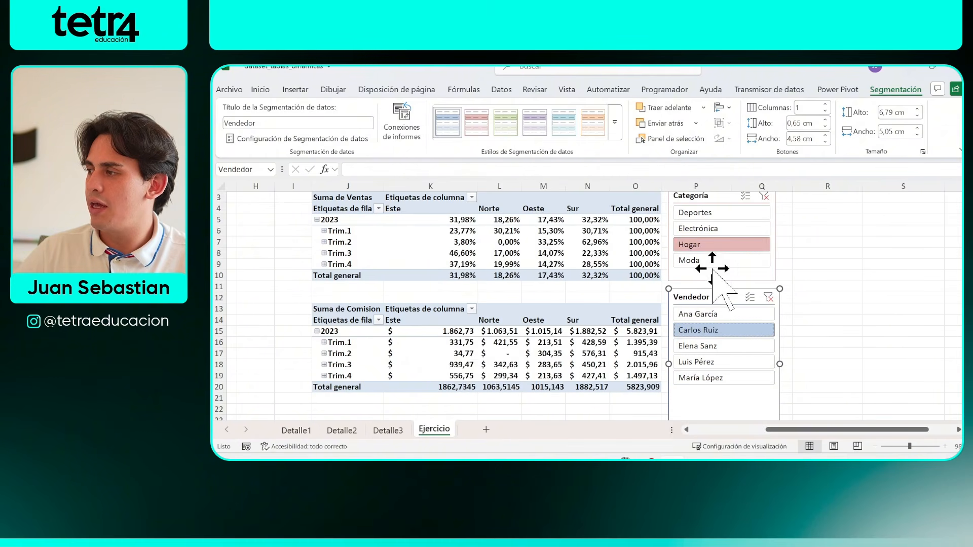
left_click(713, 260)
left_click(713, 246)
left_click(706, 228)
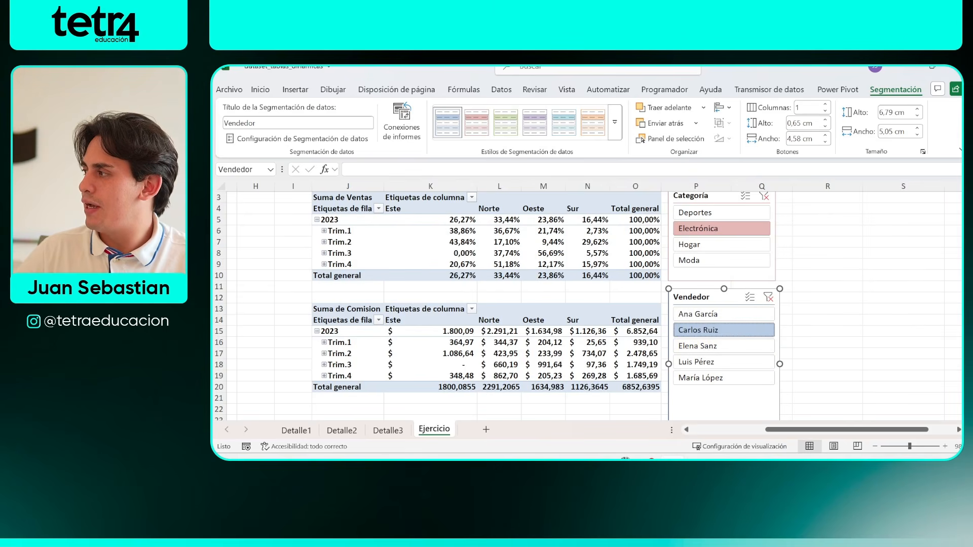
- Shorten the Vendedor slicer to a height of about 4.87 cm, keeping all its salespeople in view
scroll(557, 304, "down", 5)
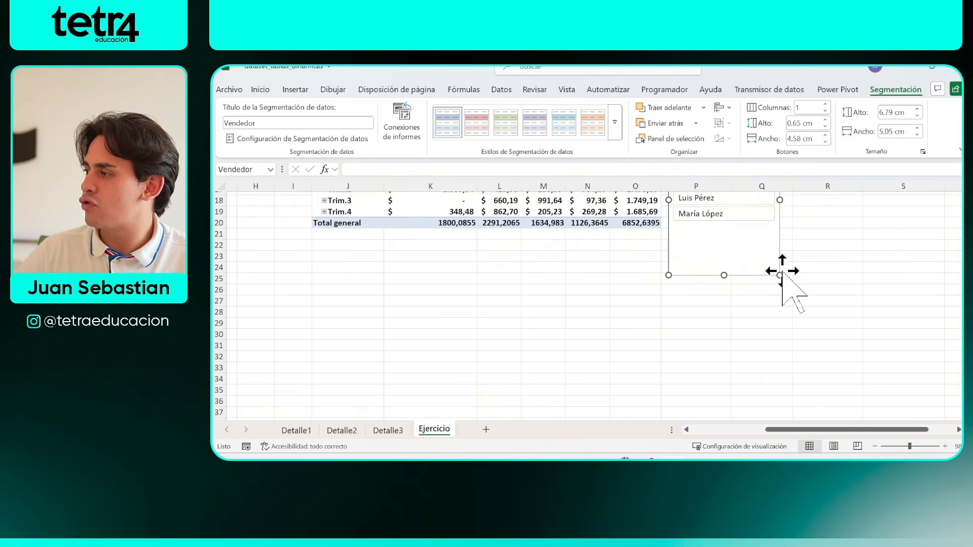
left_click_drag(780, 233, 780, 233)
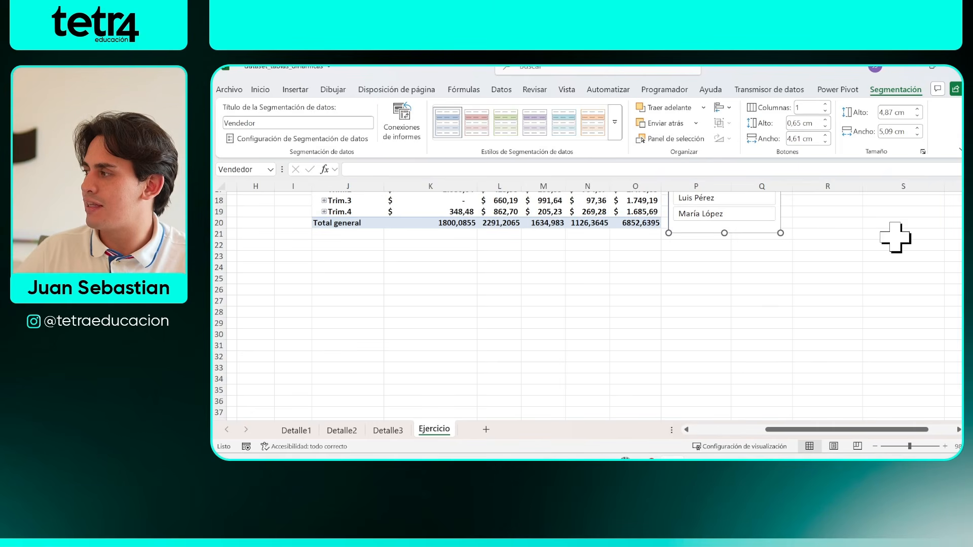
scroll(557, 304, "up", 6)
- Switch the Vendedor slicer among the third, fourth and second salespeople, ending on the first one in the list
left_click(699, 368)
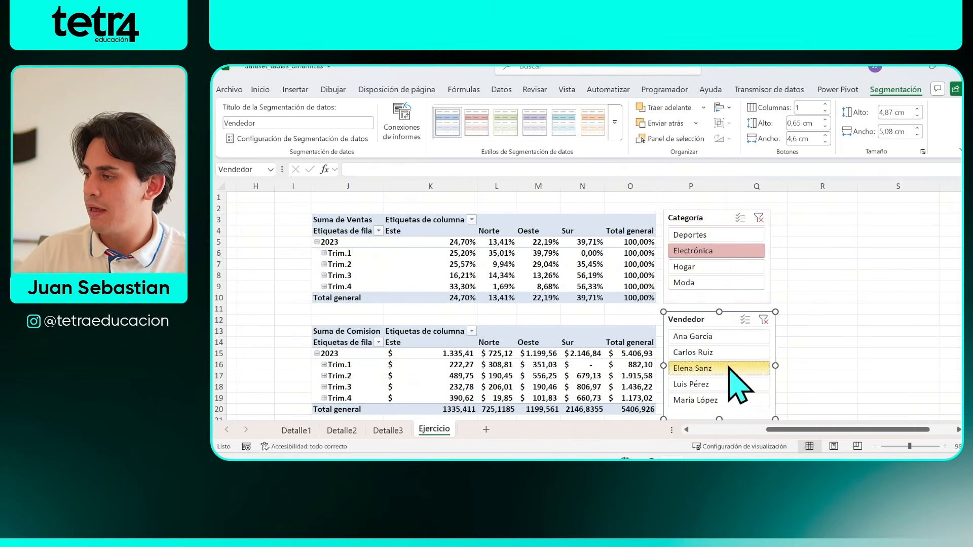
left_click(712, 384)
left_click(718, 369)
left_click(721, 352)
left_click(719, 336)
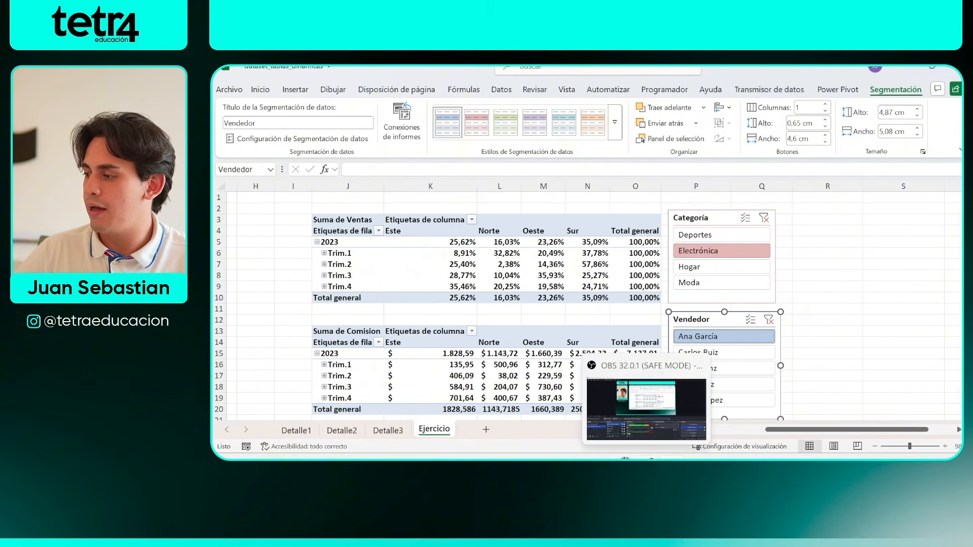
- Switch to the Gemini page to review the Slicers Conectados trick, and return to the Ejercicio sheet in Excel
mouse_move(624, 458)
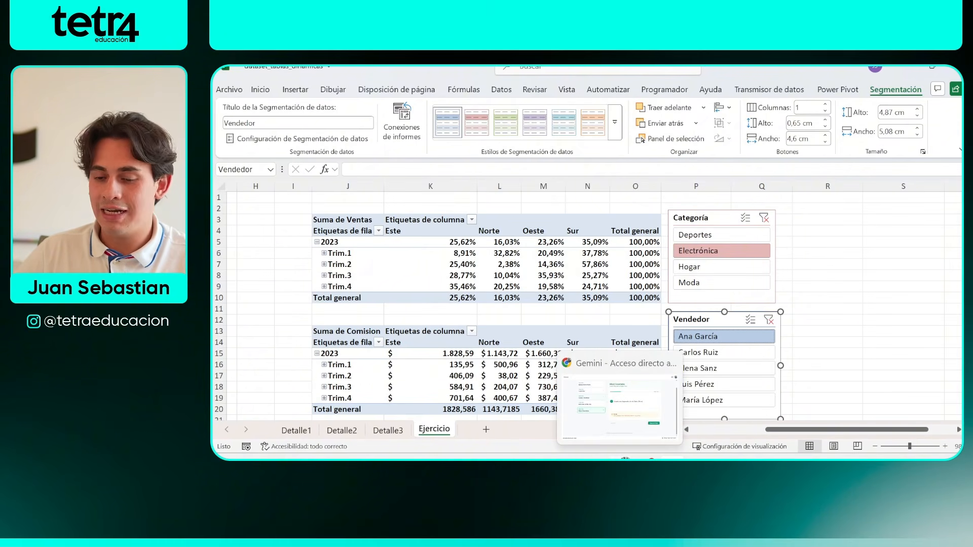
left_click(630, 430)
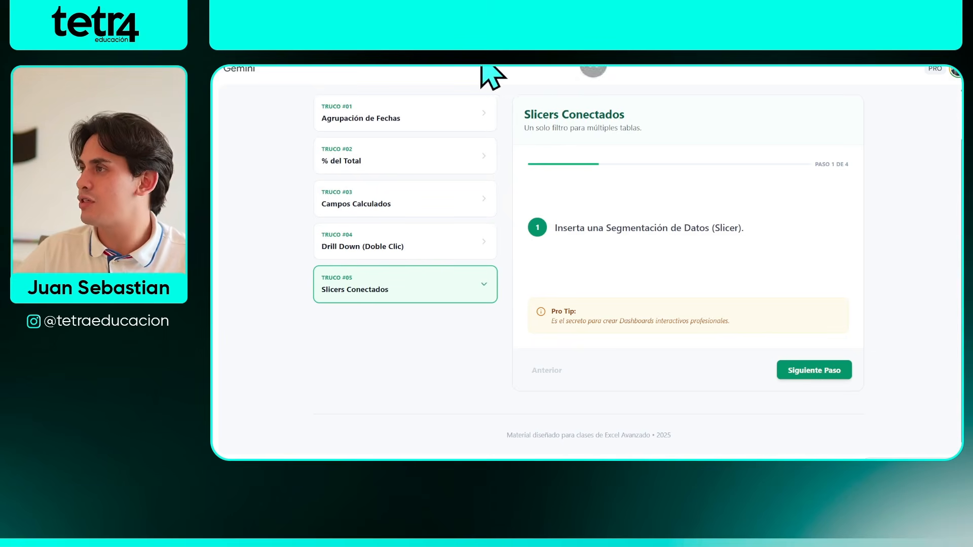
left_click(595, 98)
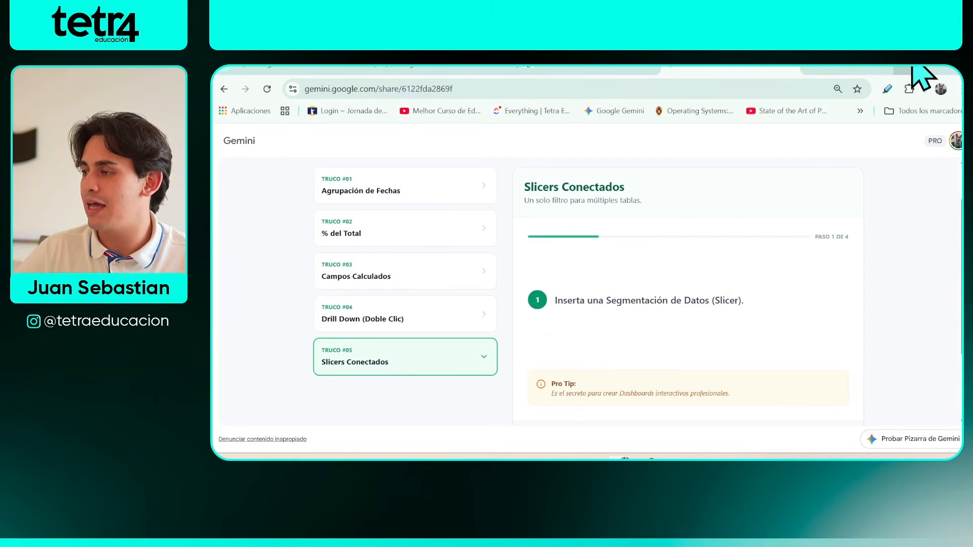
left_click(671, 458)
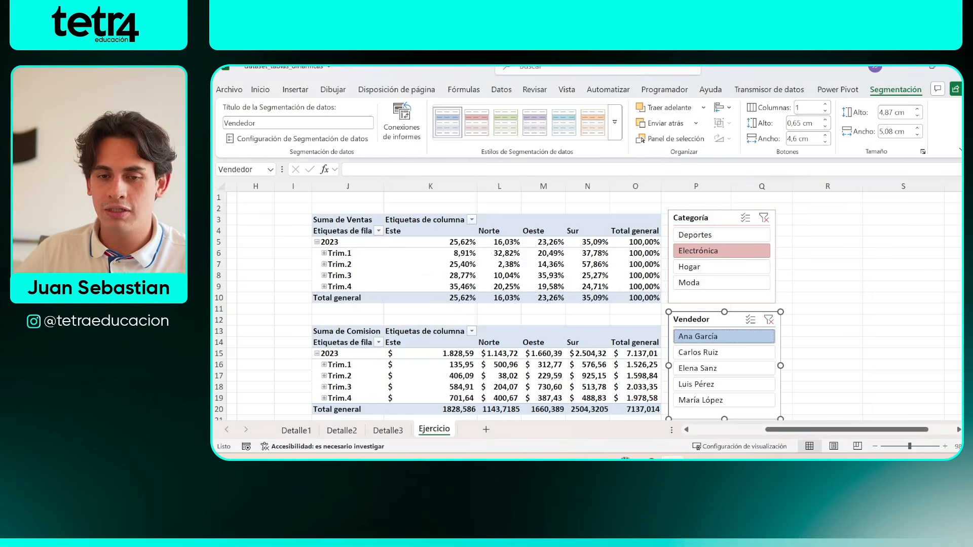
left_click(960, 149)
left_click(880, 372)
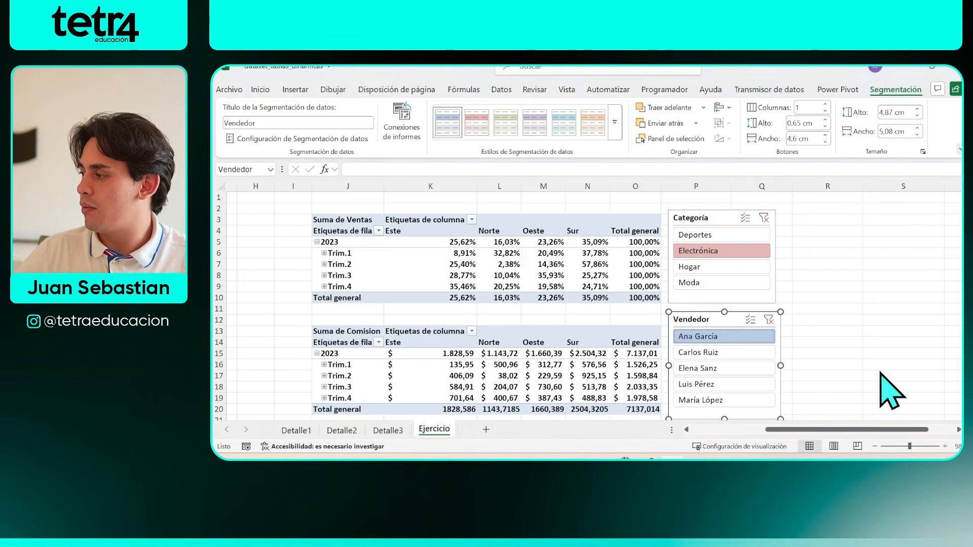
- Filter both pivot tables by the fourth, third and first salespeople in turn, and choose the Moda category
left_click(923, 446)
left_click_drag(858, 430, 812, 434)
left_click(907, 446)
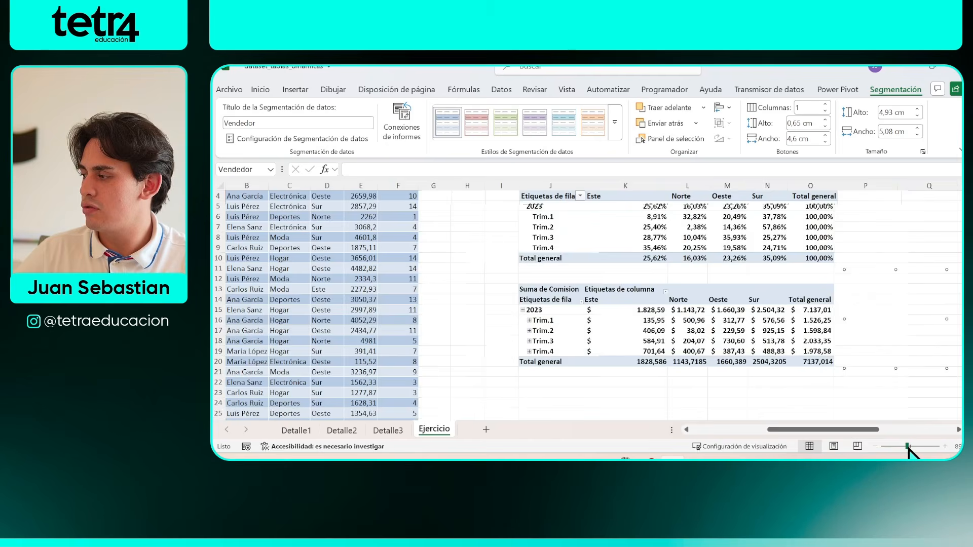
left_click_drag(823, 431, 837, 431)
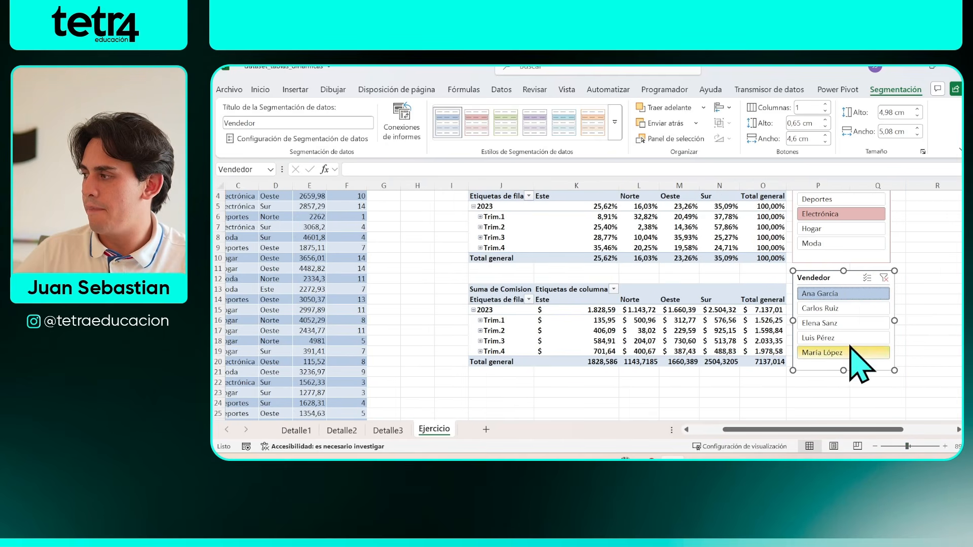
left_click(851, 338)
left_click(852, 322)
left_click(855, 293)
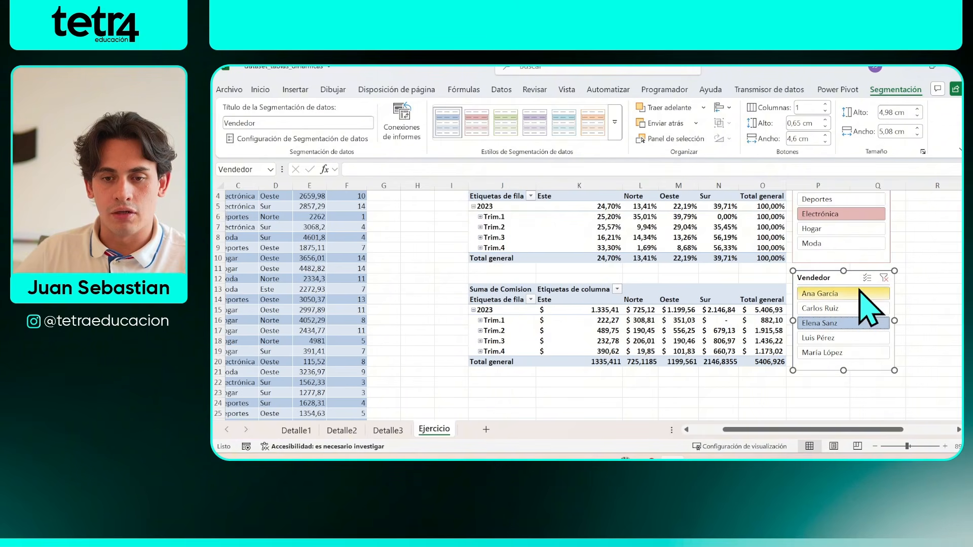
left_click(856, 243)
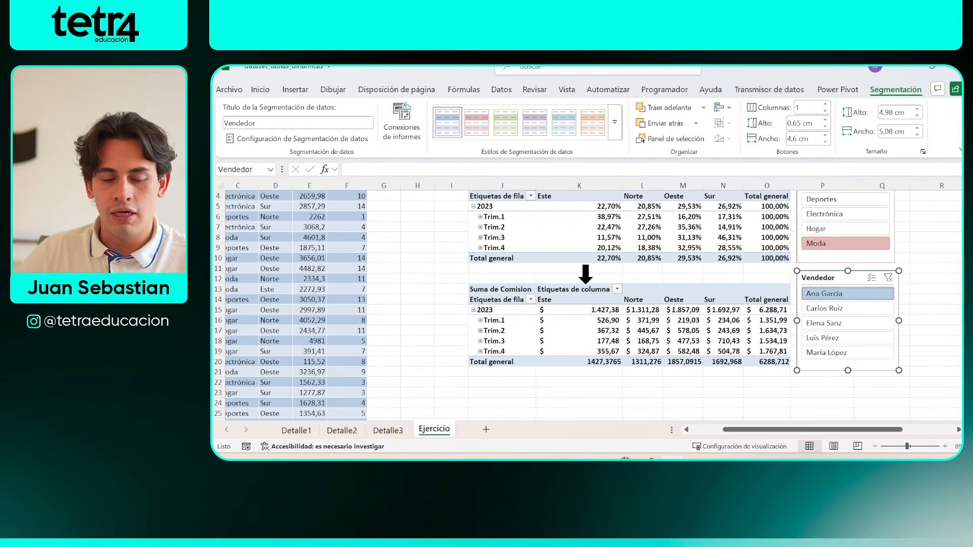